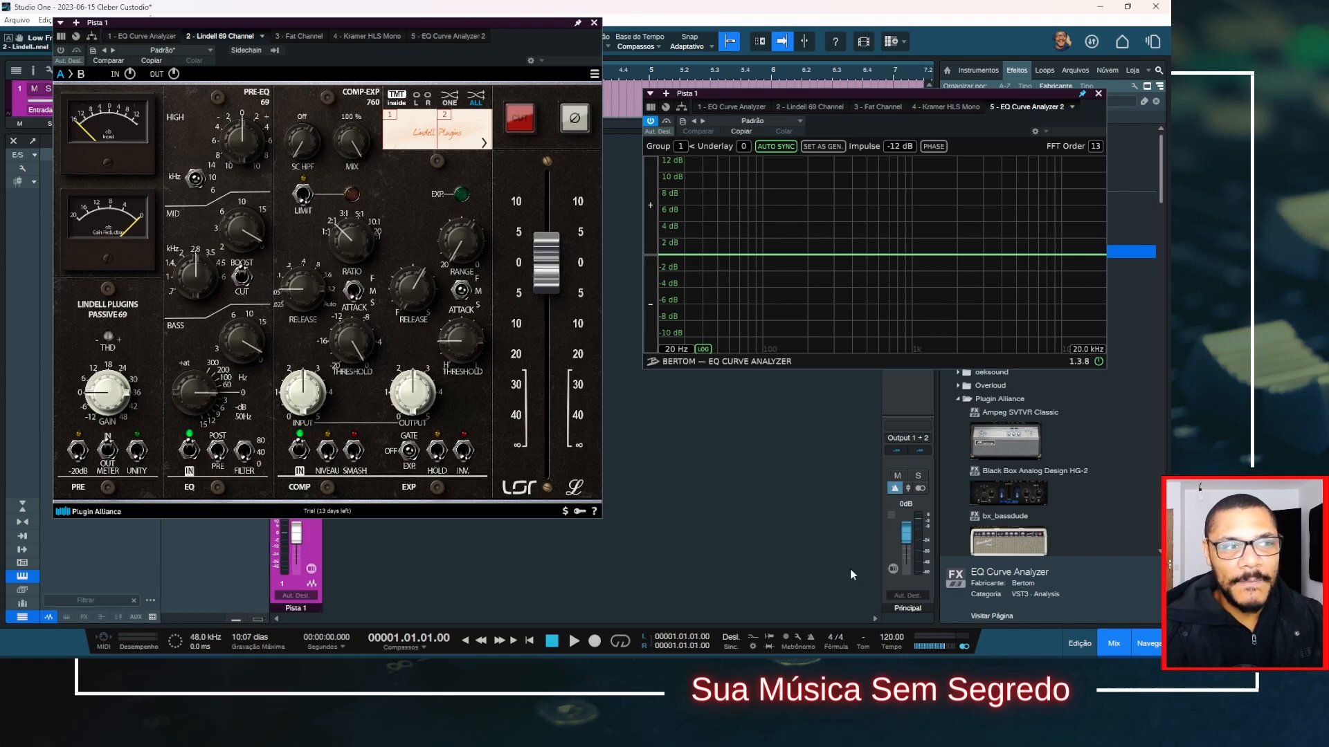
# Reposition the Lindell 69 Channel window and review its Calibration, Oversampling, Noise and Lim. Sensitivity options
pyautogui.moveTo(386, 62); pyautogui.dragTo(563, 103)
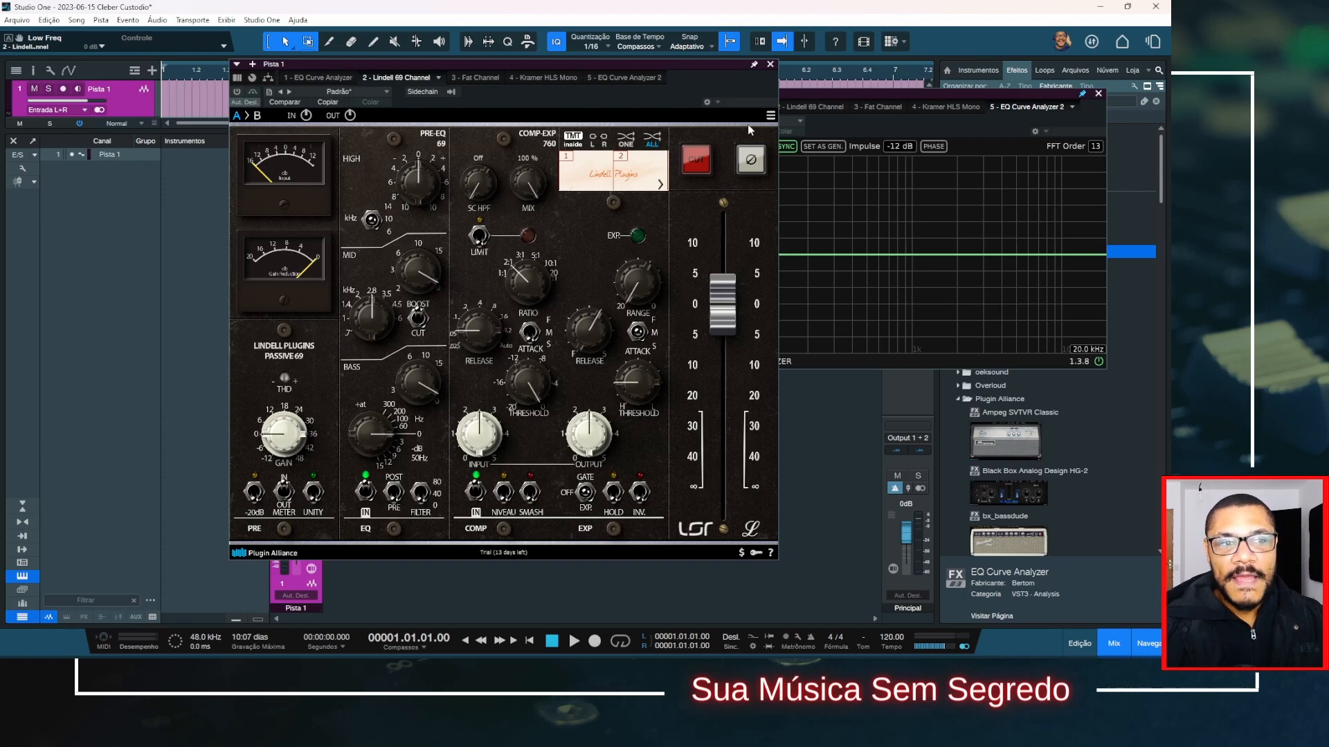
pyautogui.click(771, 115)
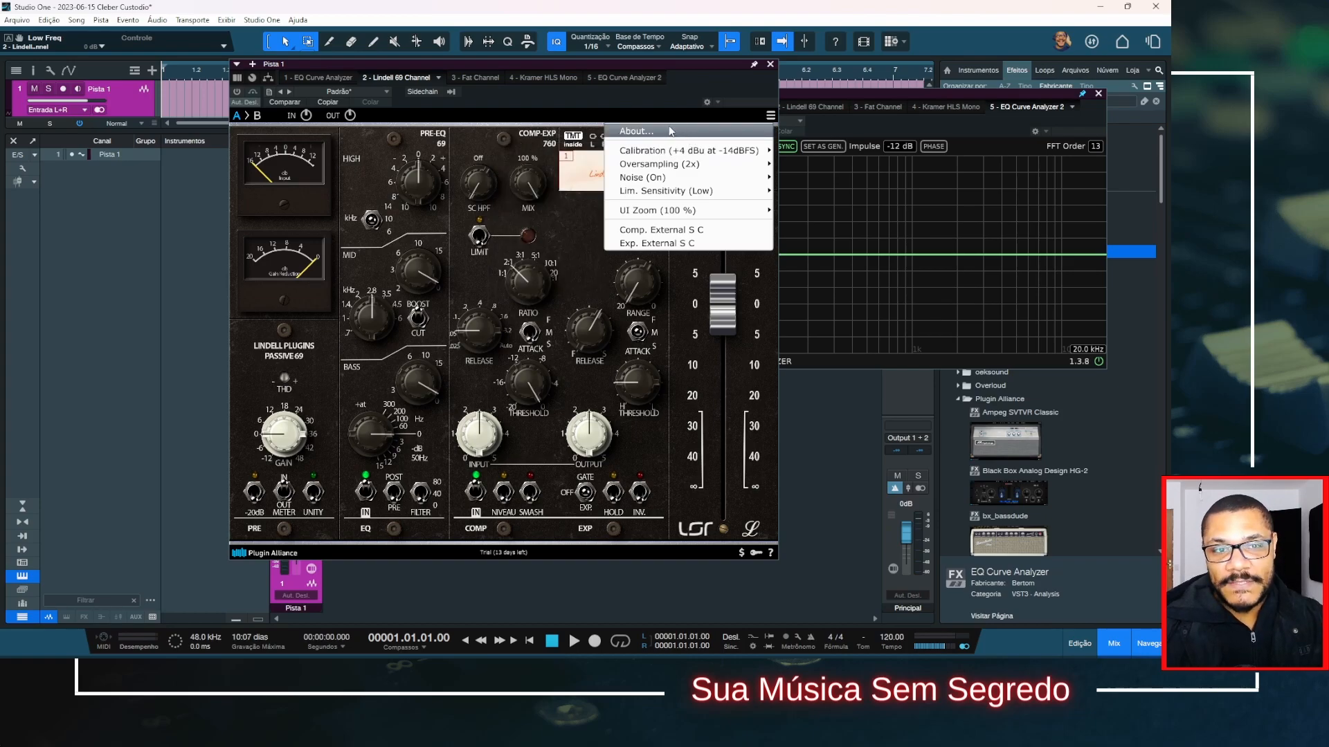
pyautogui.moveTo(671, 151)
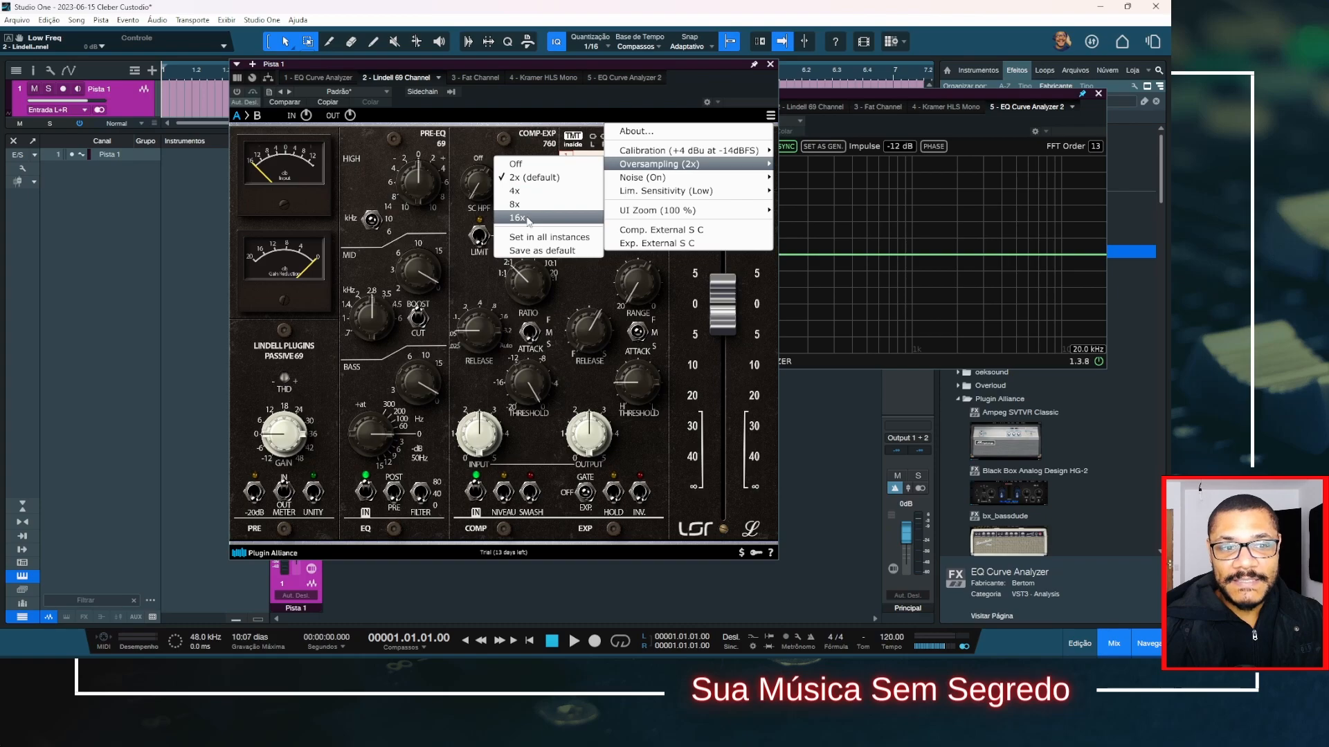
pyautogui.moveTo(626, 181)
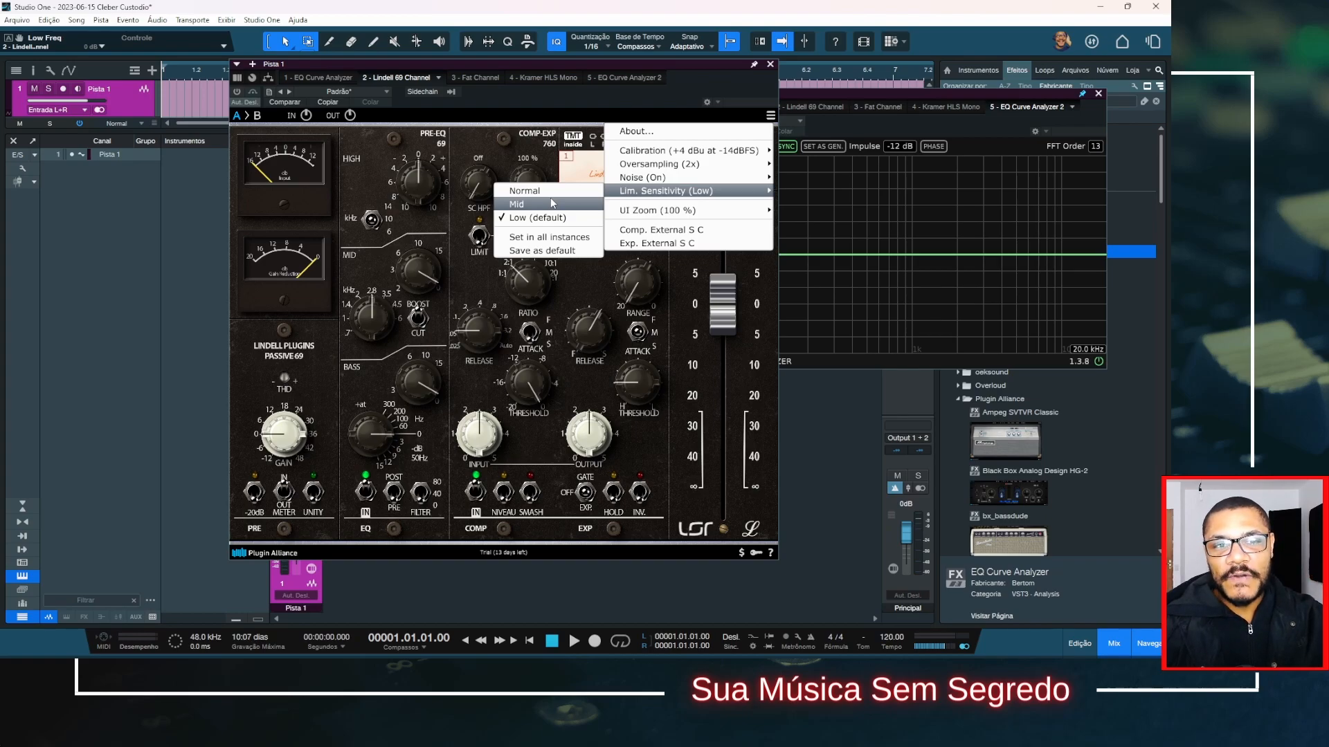
pyautogui.moveTo(651, 153)
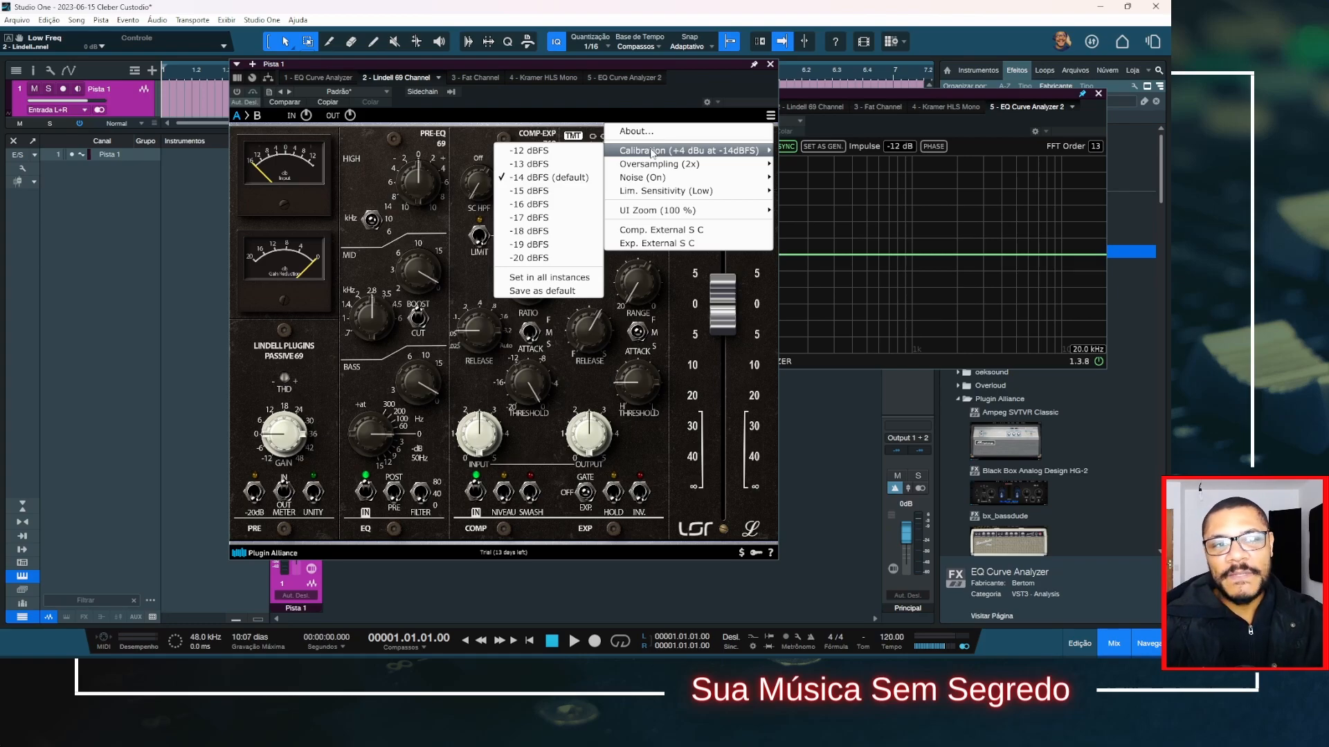
pyautogui.moveTo(647, 197)
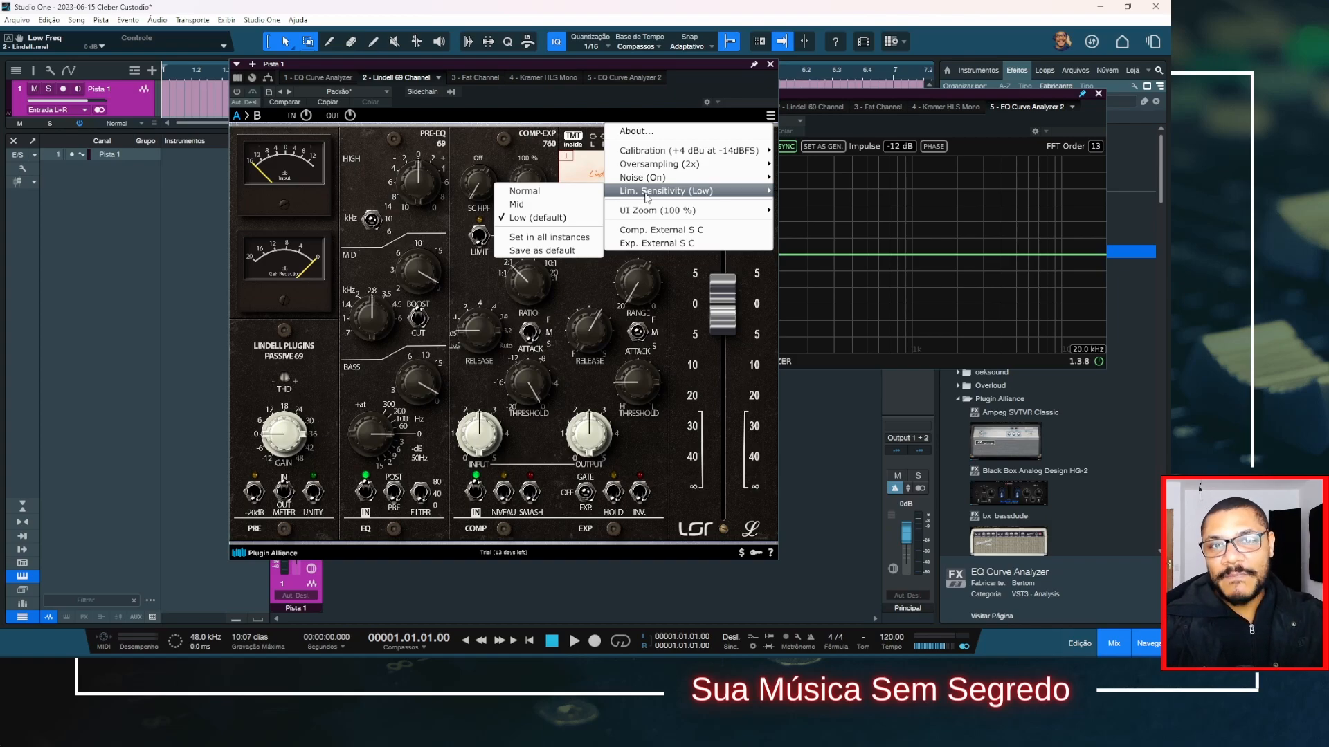
pyautogui.click(551, 192)
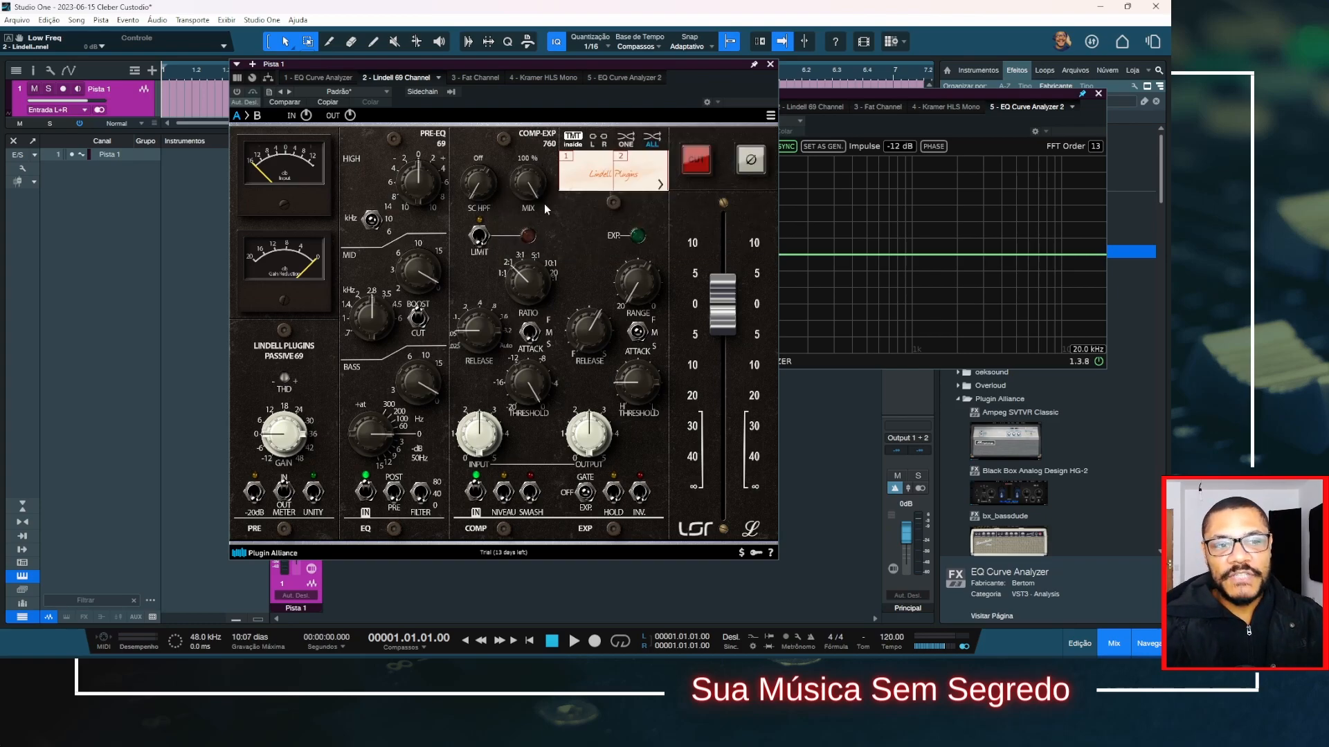
# Switch on Limit in the compressor section and review the plugin's settings options
pyautogui.click(481, 241)
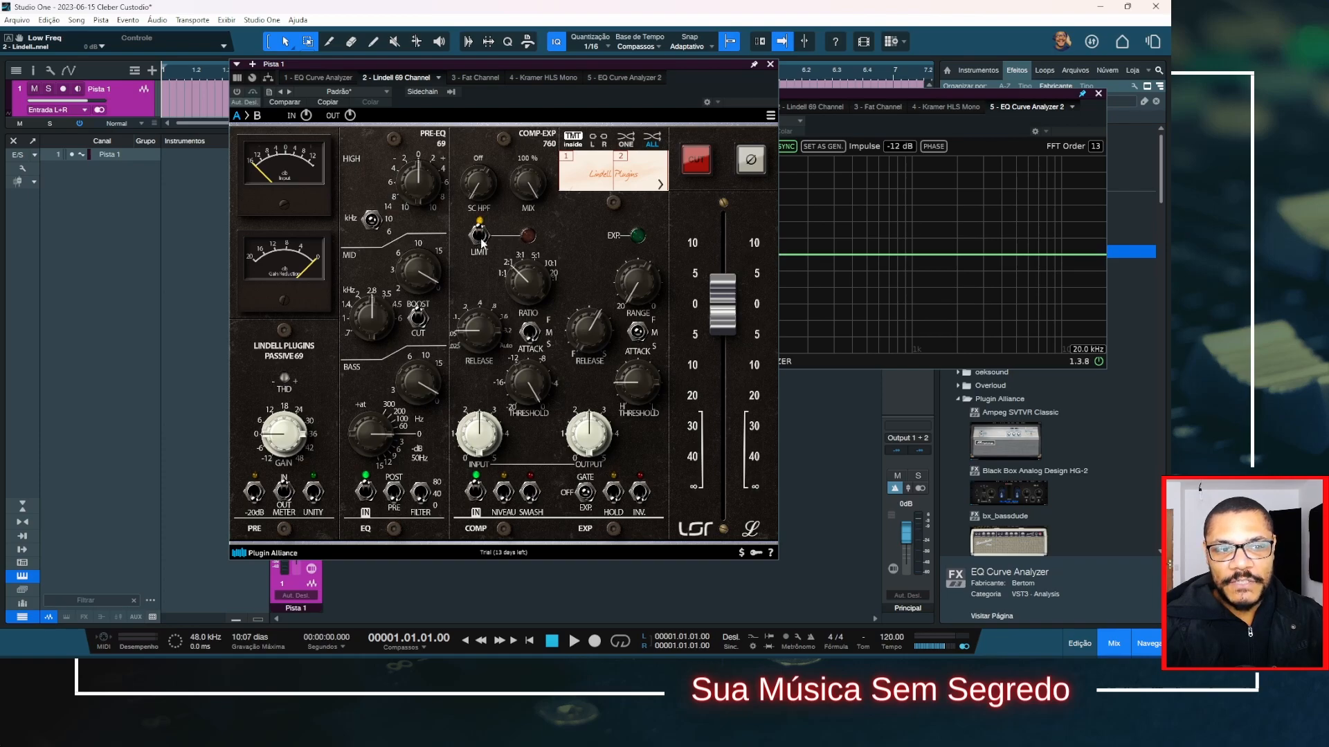
pyautogui.click(482, 244)
pyautogui.click(482, 243)
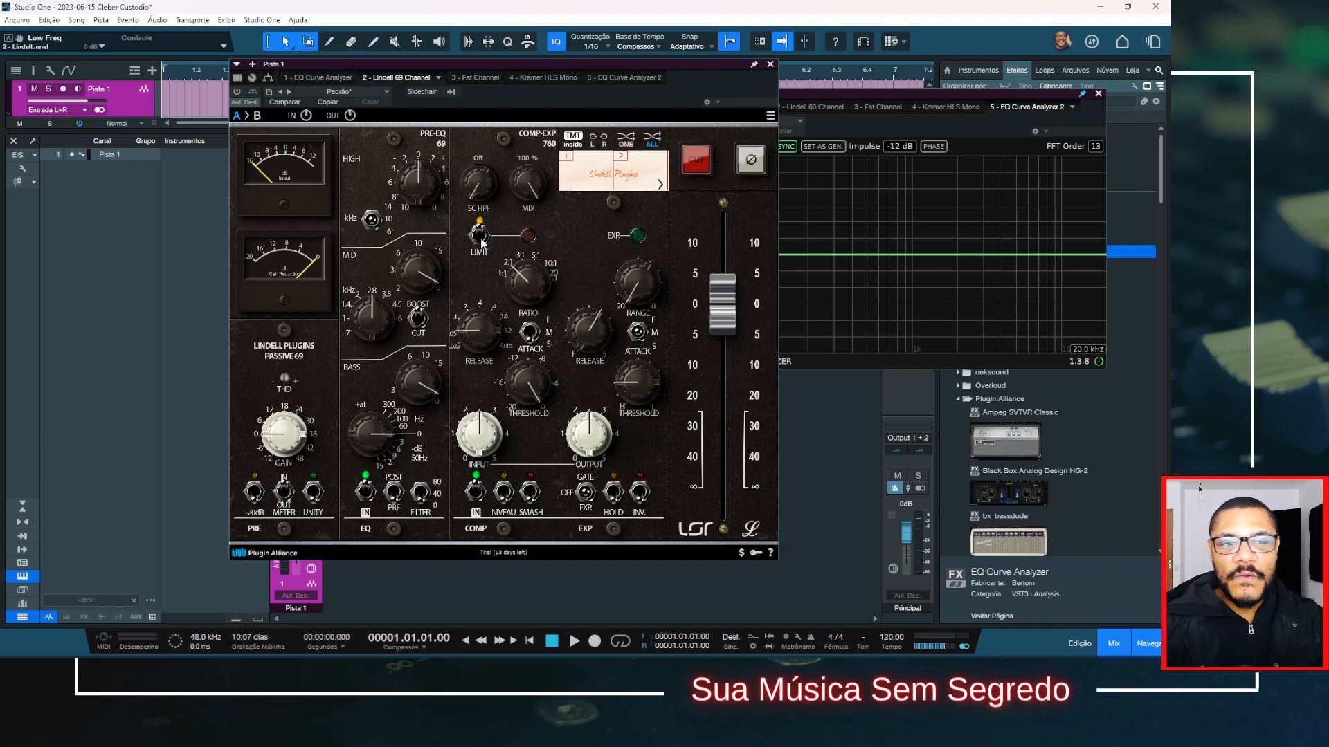
pyautogui.click(770, 116)
pyautogui.moveTo(717, 182)
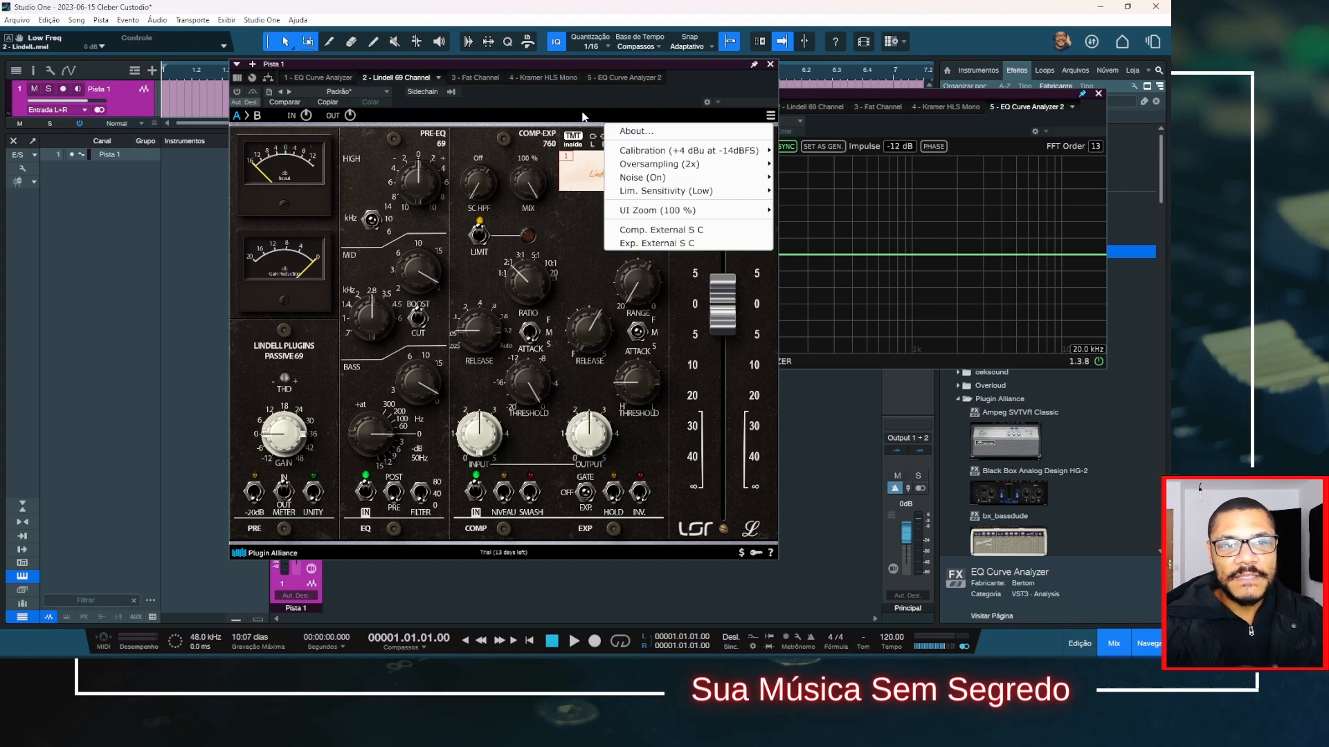
pyautogui.click(583, 117)
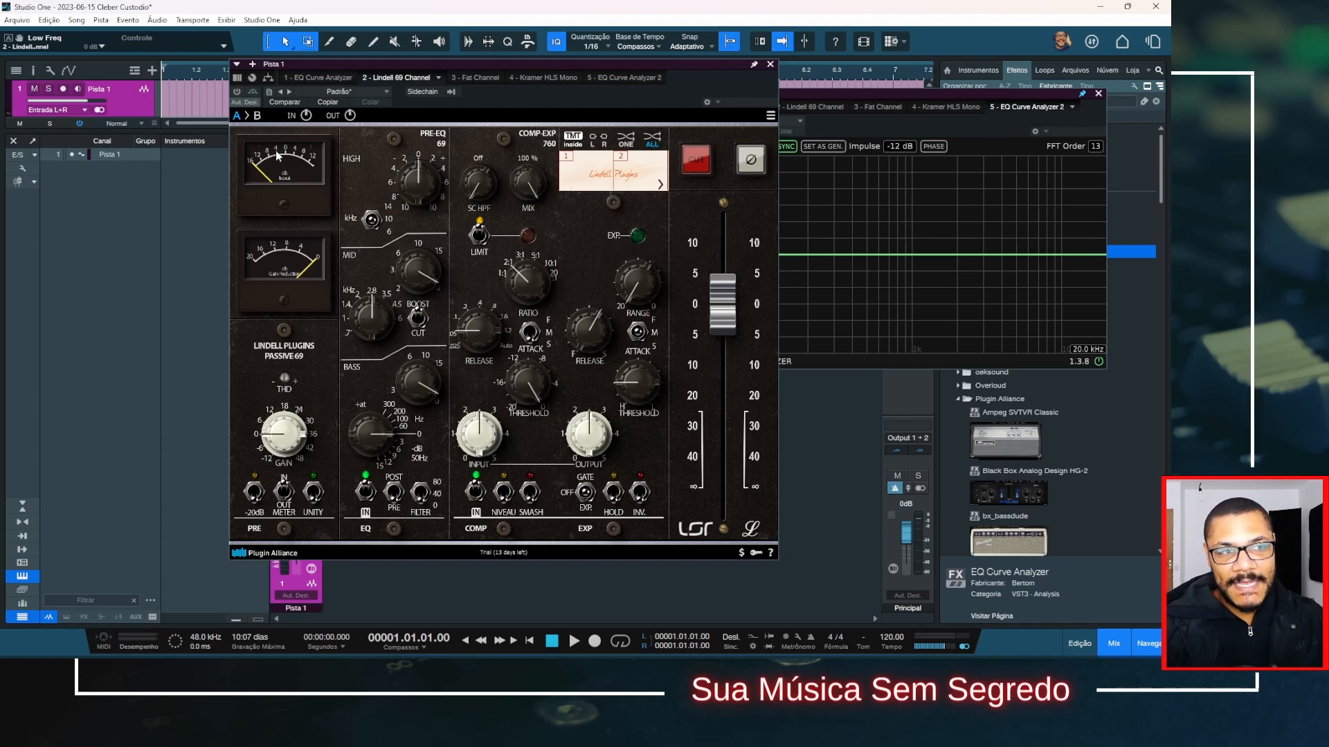
# Switch the upper meter's source to output level and return it to input level
pyautogui.click(284, 492)
pyautogui.click(283, 491)
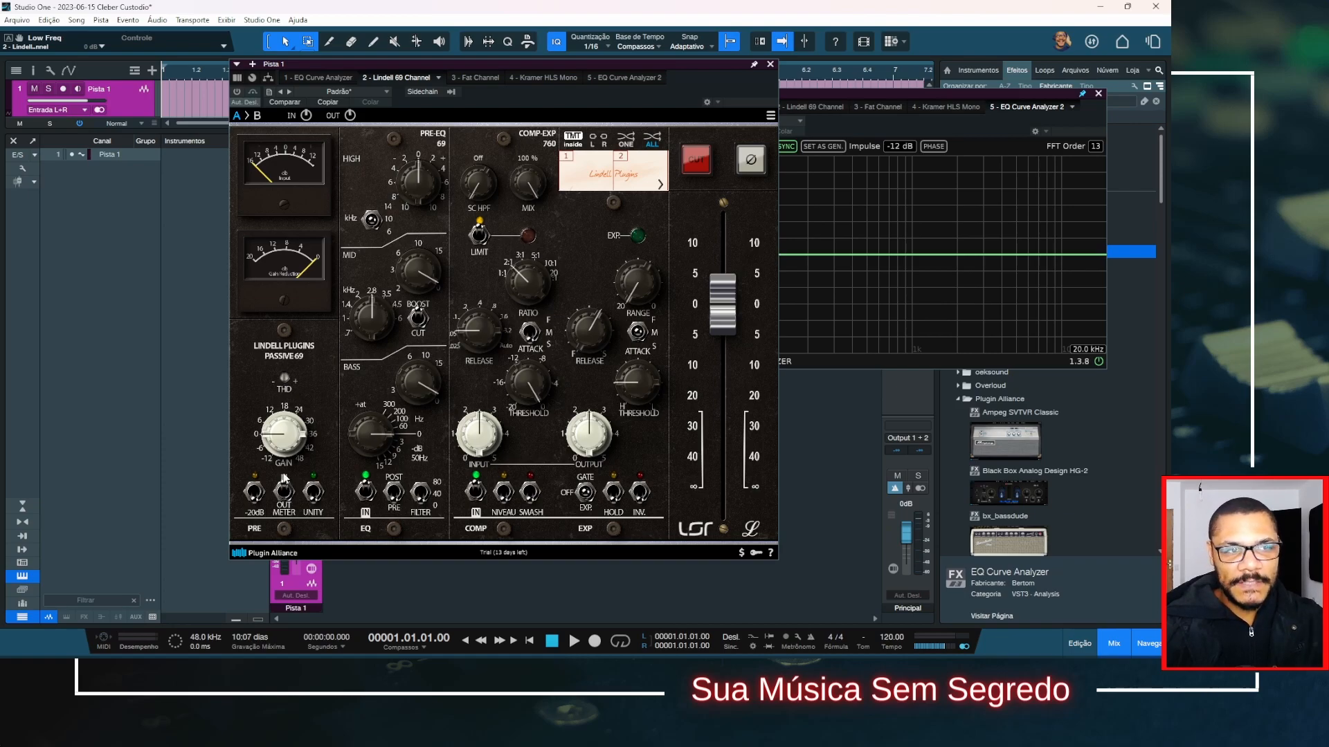
pyautogui.click(285, 492)
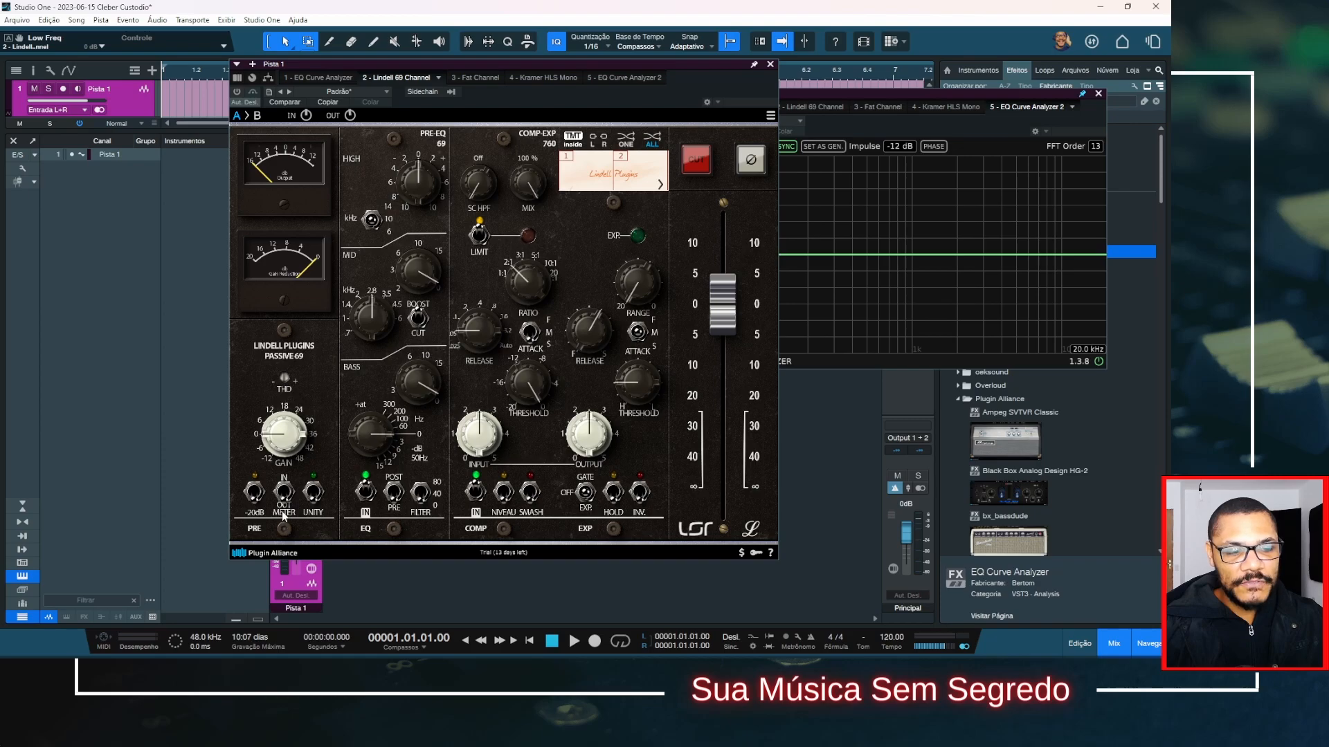
pyautogui.click(289, 491)
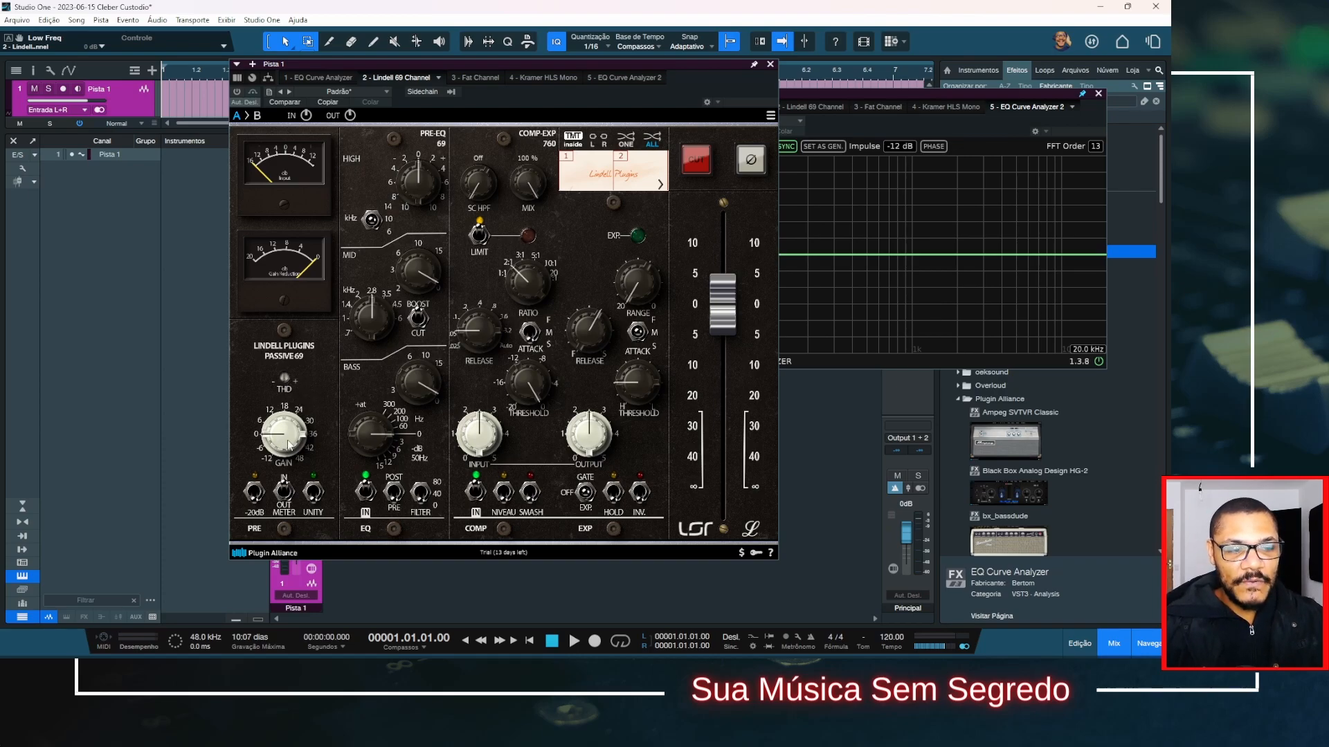
# Try driving the preamp gain with the channel fader lowered to about -8.34 dB, and reset both controls
pyautogui.moveTo(289, 445); pyautogui.dragTo(299, 393)
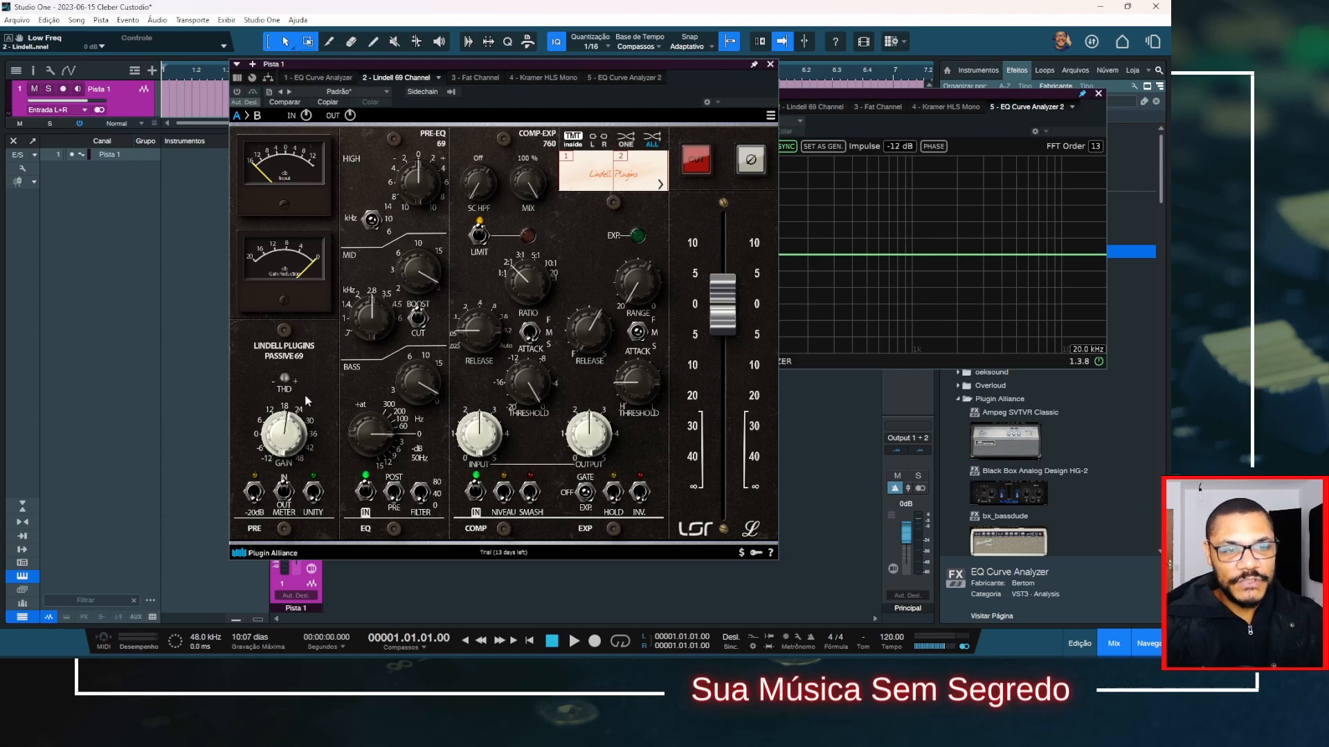
pyautogui.moveTo(291, 434); pyautogui.dragTo(289, 447)
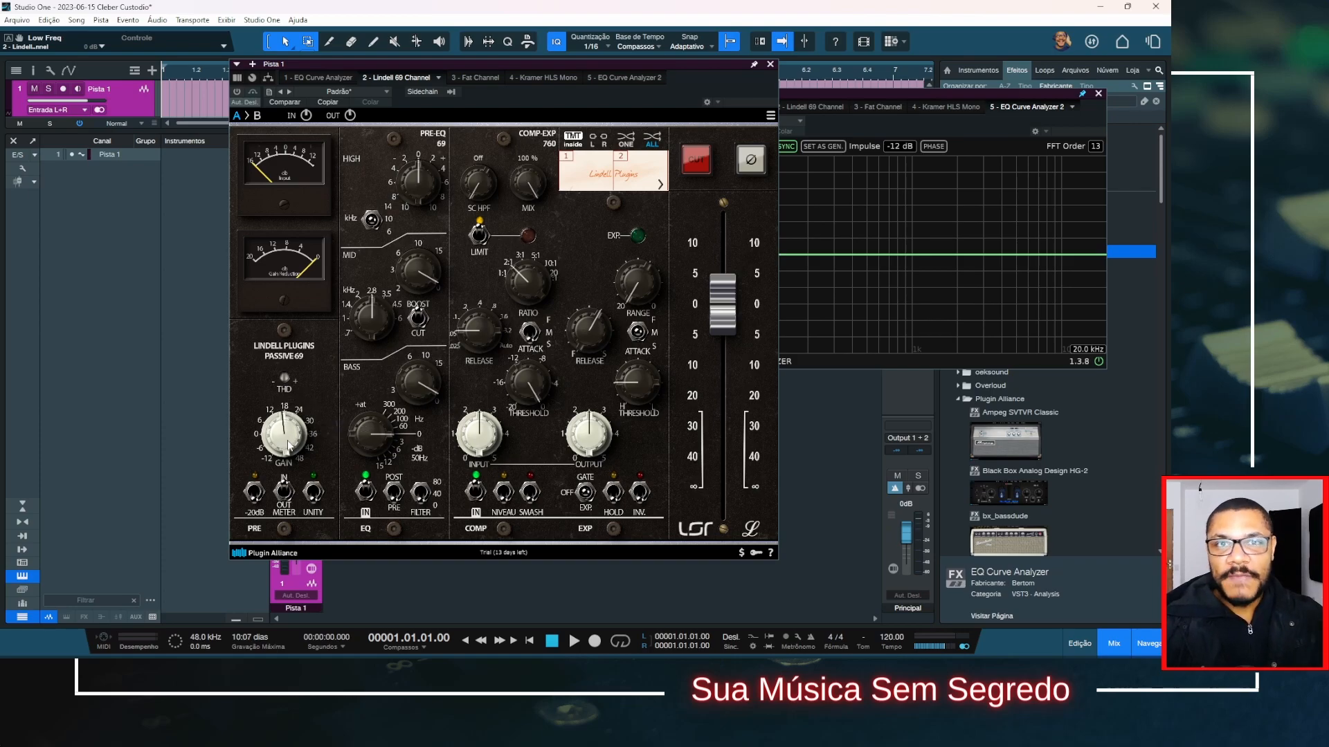
pyautogui.moveTo(290, 443); pyautogui.dragTo(303, 412)
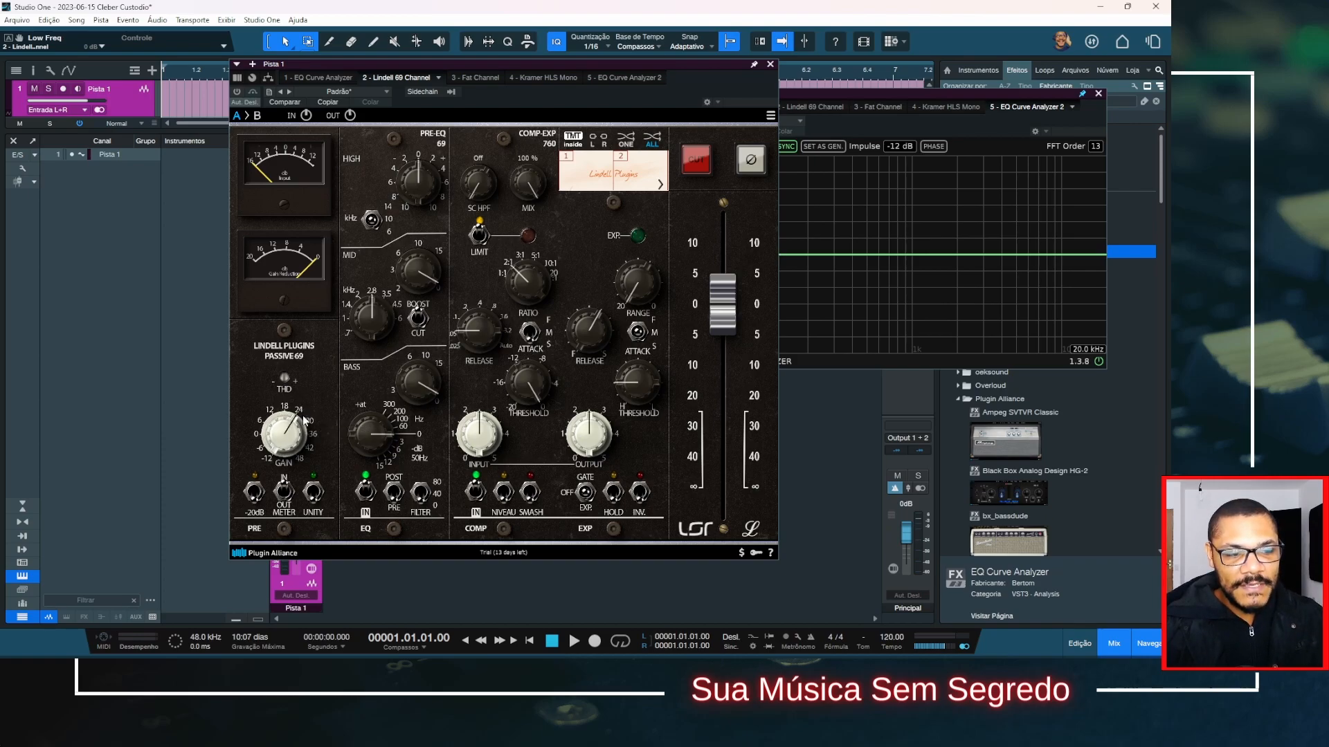
pyautogui.moveTo(714, 292); pyautogui.dragTo(725, 344)
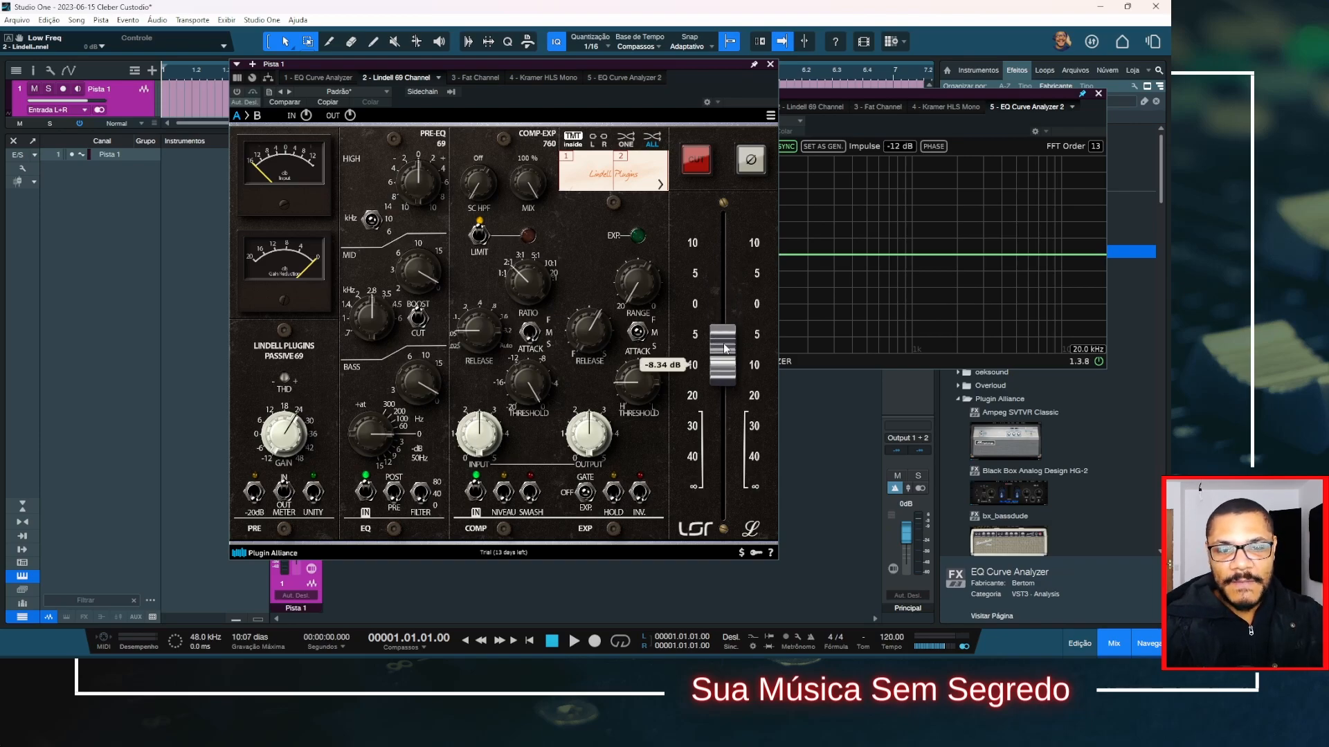
pyautogui.doubleClick(723, 345)
pyautogui.doubleClick(286, 439)
pyautogui.moveTo(295, 441); pyautogui.dragTo(302, 414)
pyautogui.doubleClick(288, 443)
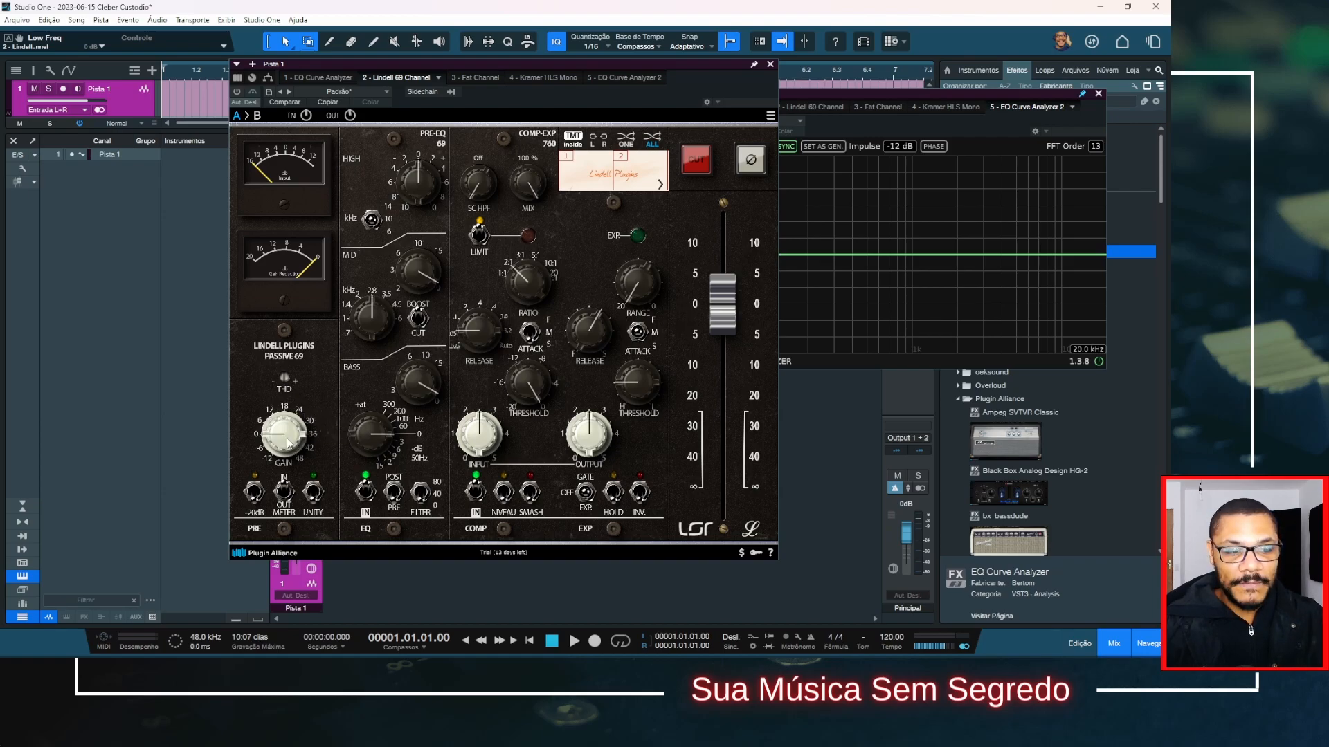
# Turn on Unity in the preamp section and try out the gain knob and the -20dB pad
pyautogui.click(316, 494)
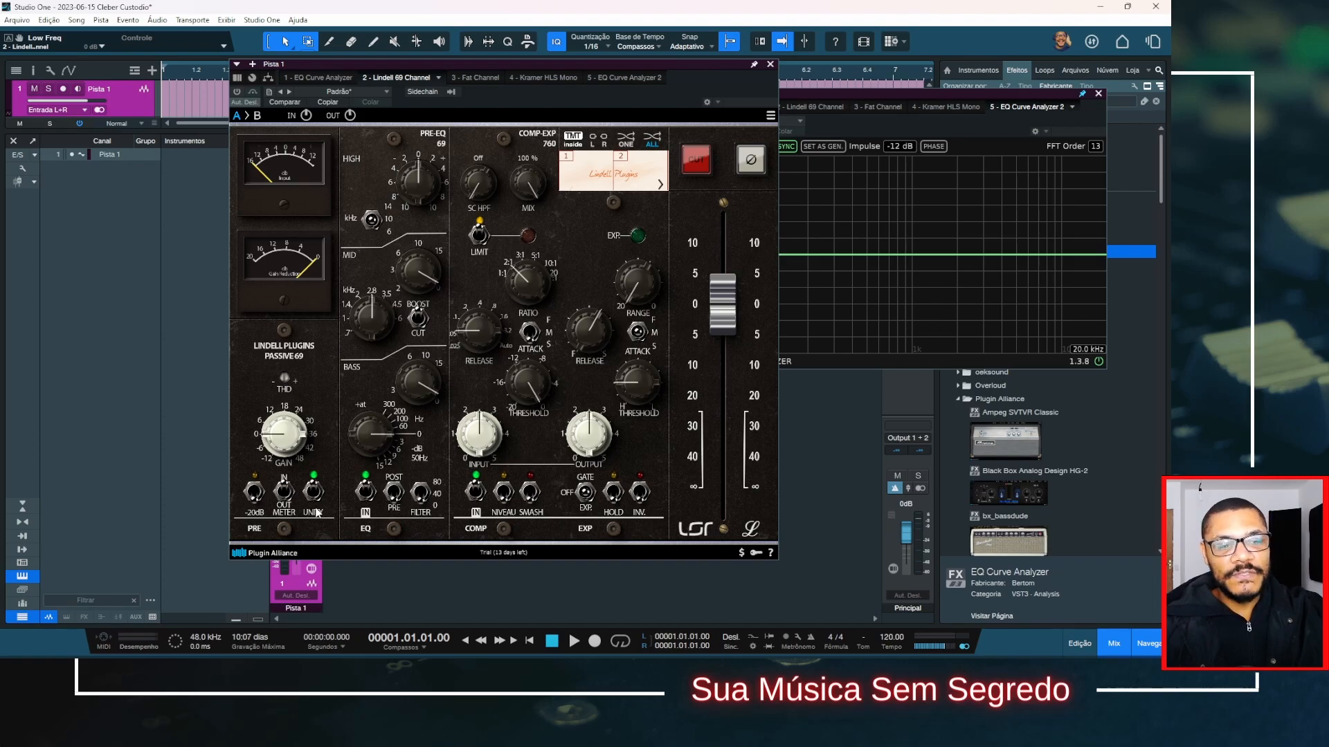
pyautogui.moveTo(296, 446); pyautogui.dragTo(303, 363)
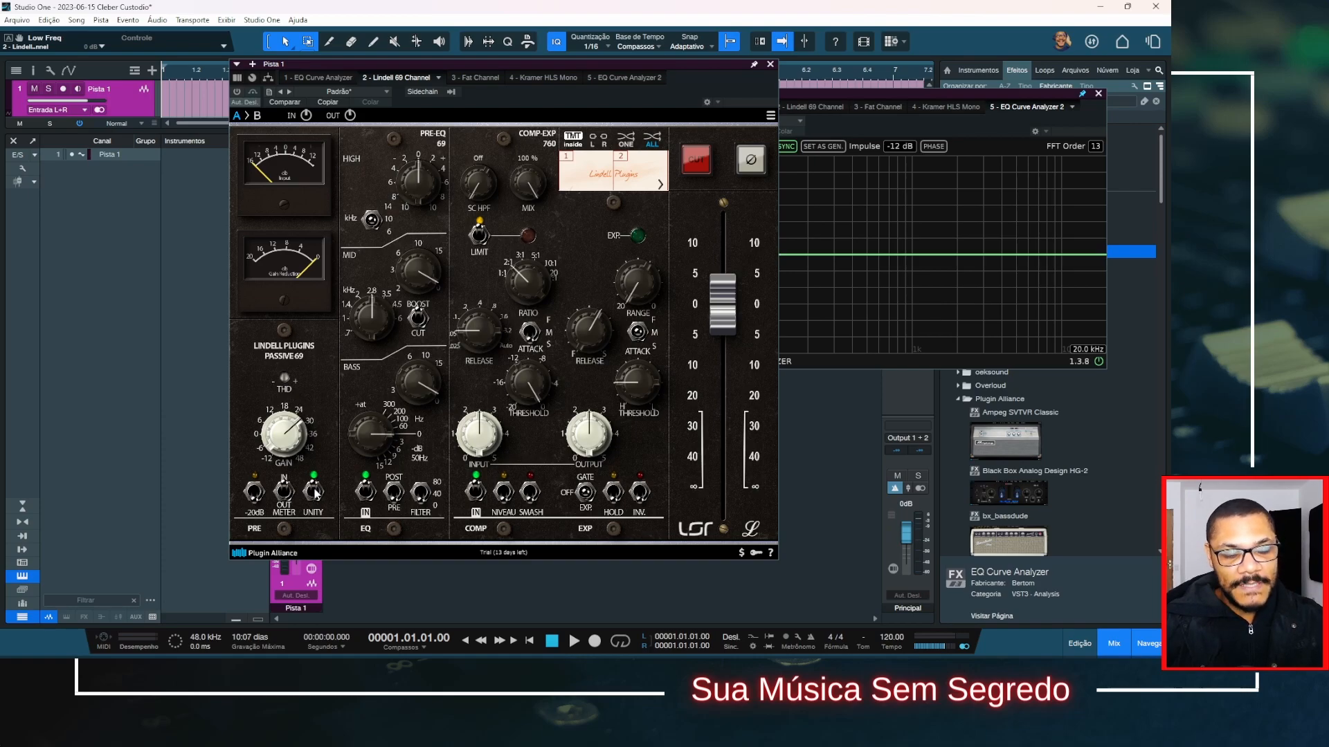
pyautogui.click(256, 493)
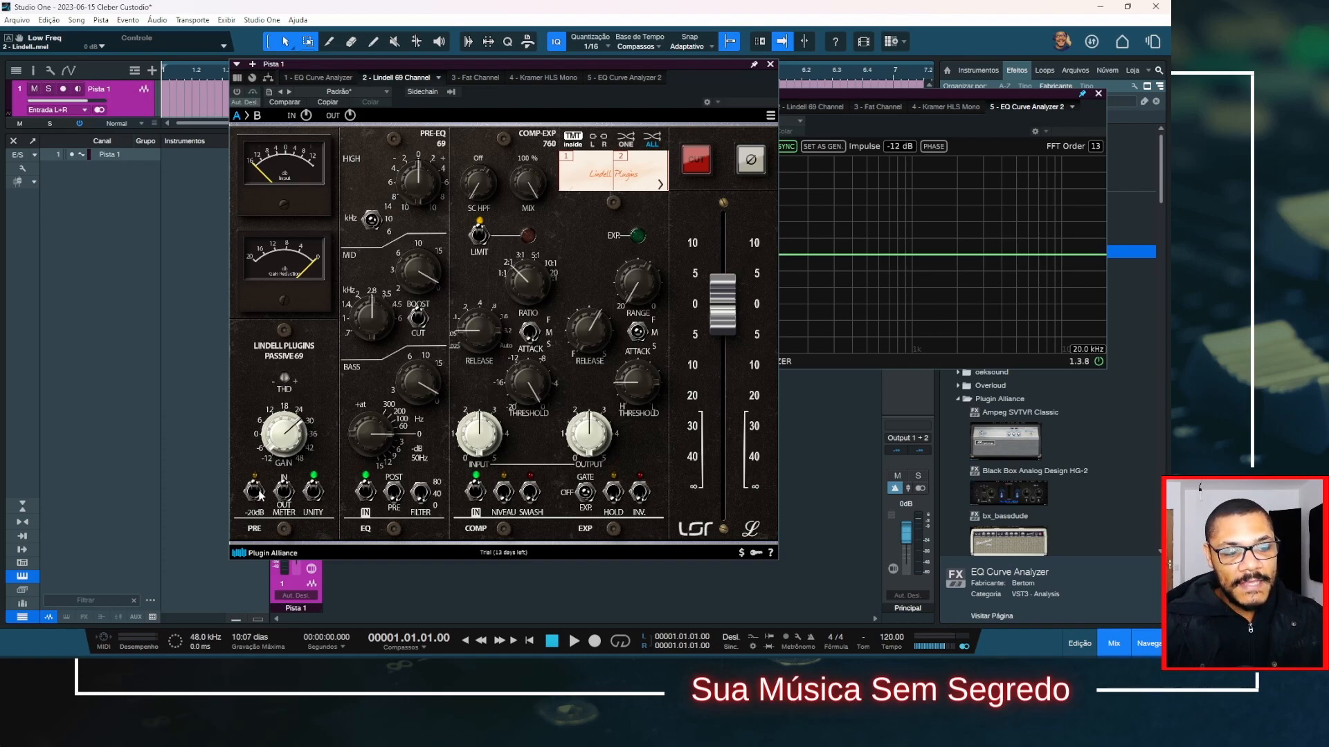
pyautogui.click(255, 493)
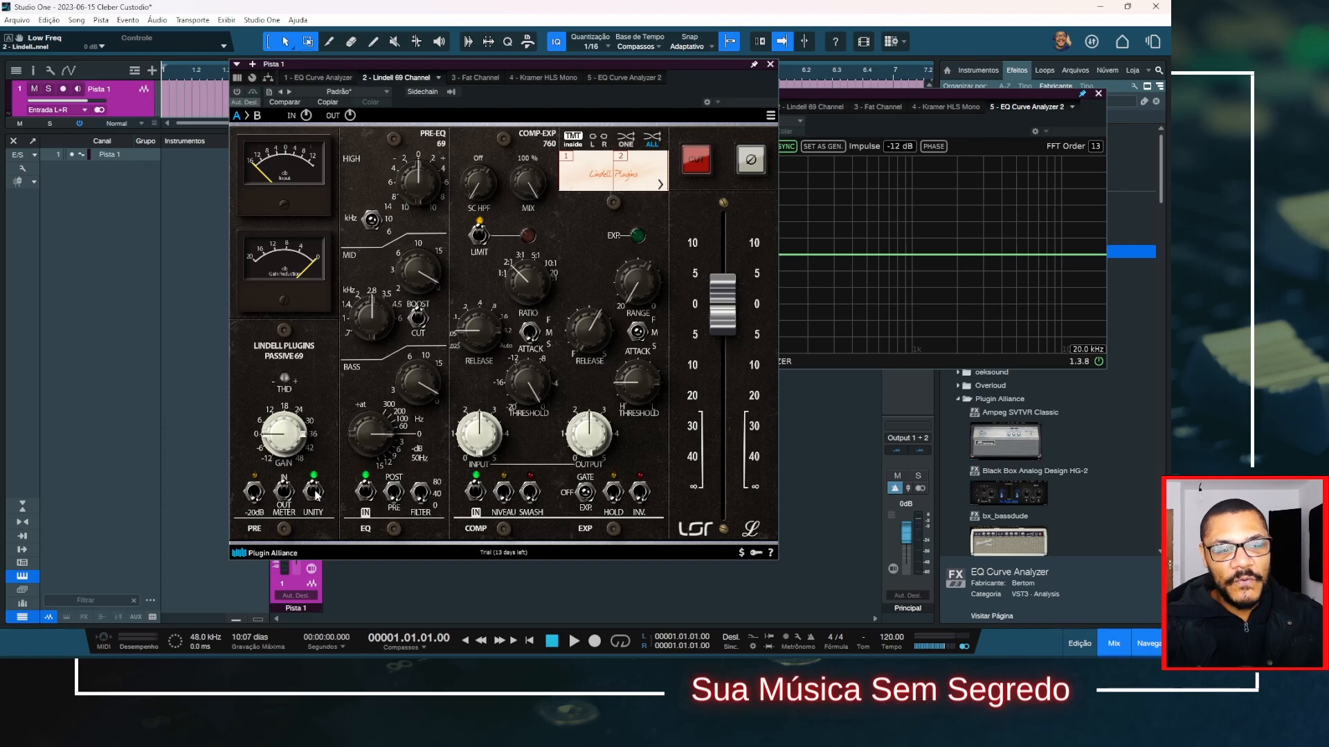
pyautogui.moveTo(278, 435)
pyautogui.mouseDown()
pyautogui.moveTo(303, 394)
pyautogui.moveTo(308, 434)
pyautogui.moveTo(295, 434)
pyautogui.mouseUp()
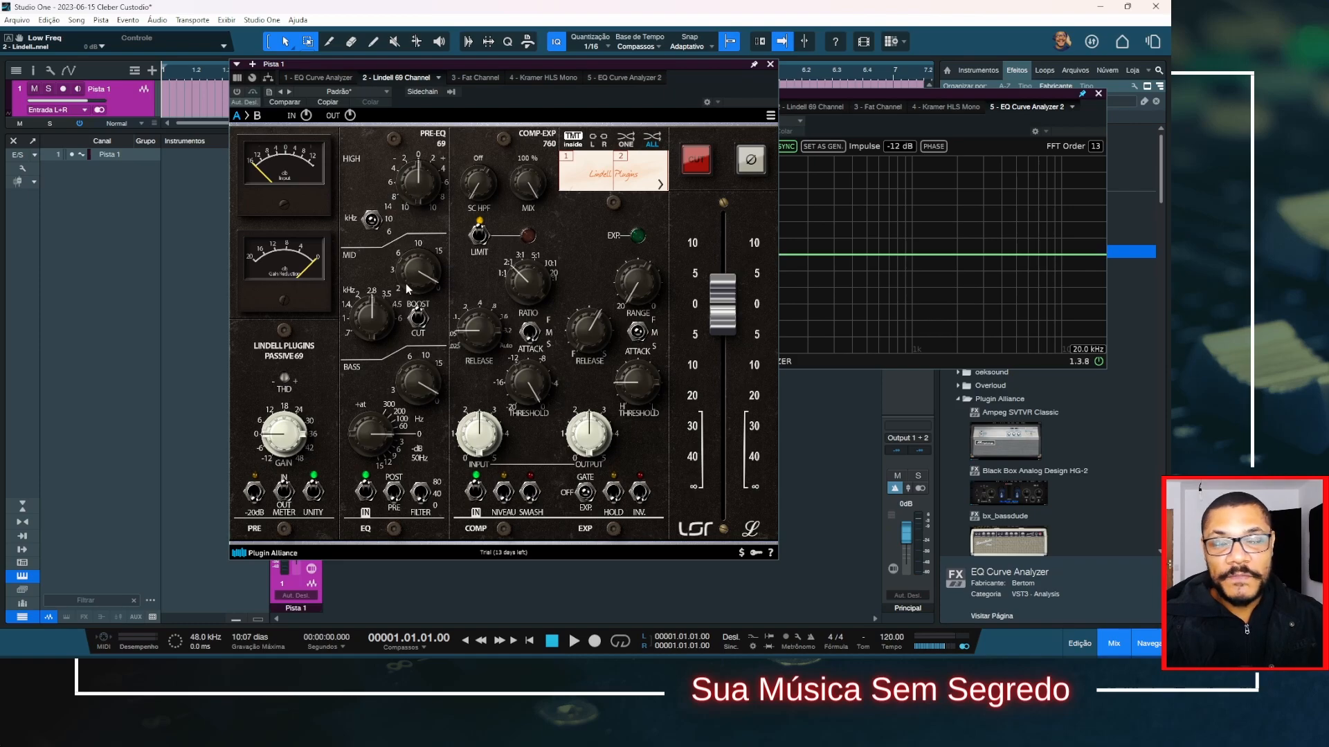
# Activate the Lindell 69 Channel plugin and move its window clear of the EQ Curve Analyzer
pyautogui.moveTo(499, 92); pyautogui.dragTo(460, 76)
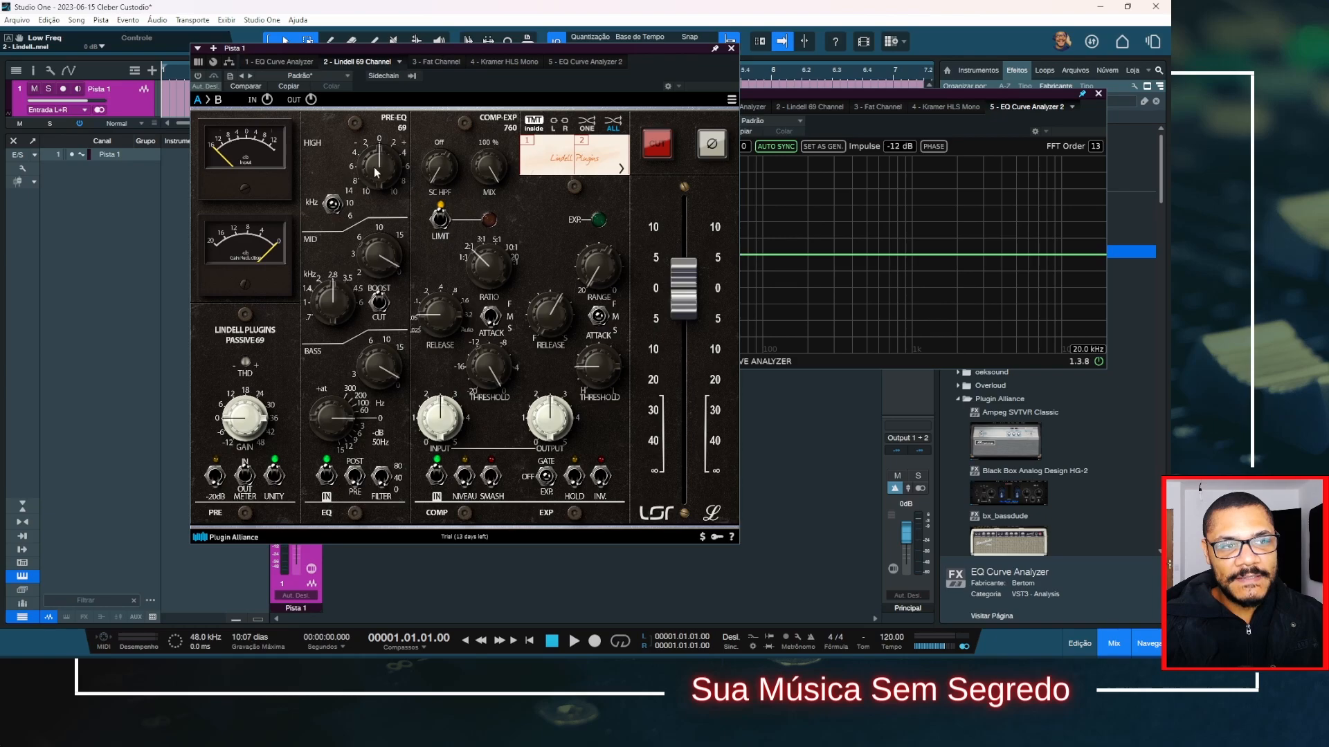
pyautogui.moveTo(372, 168); pyautogui.dragTo(404, 178)
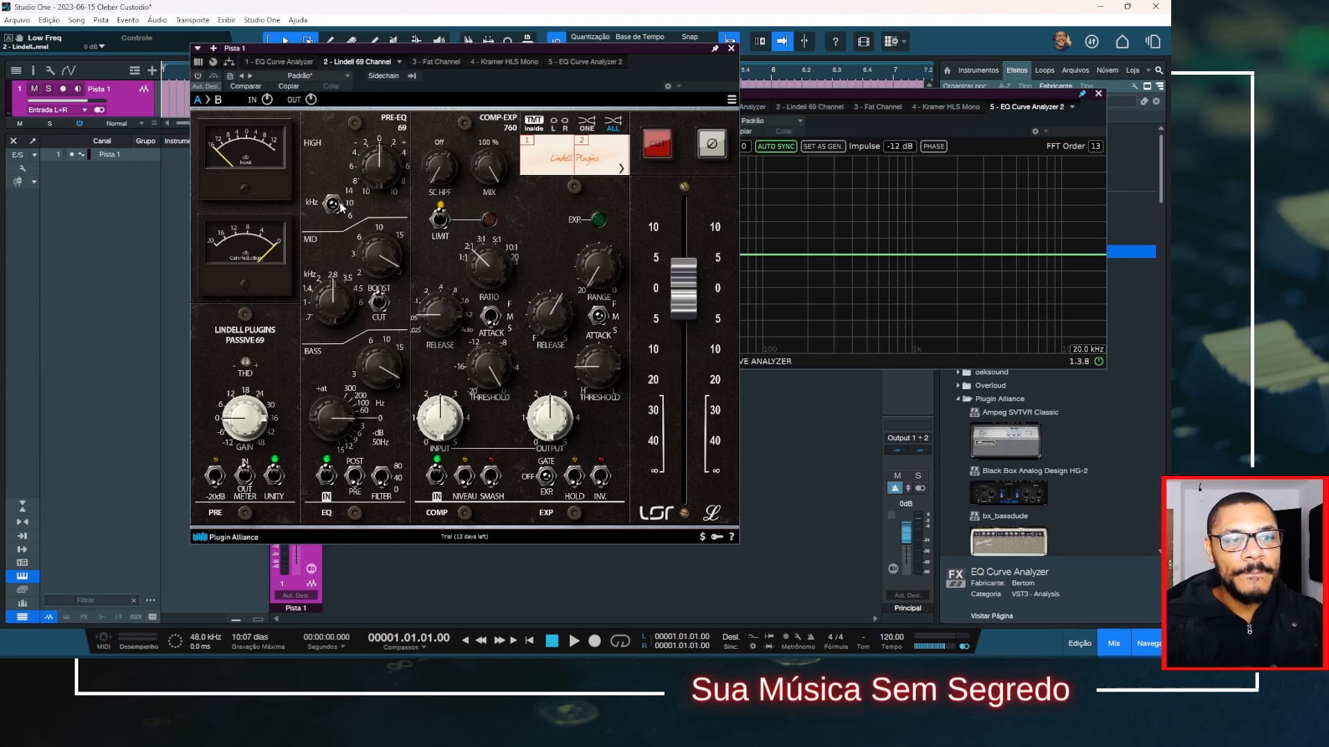
pyautogui.click(199, 76)
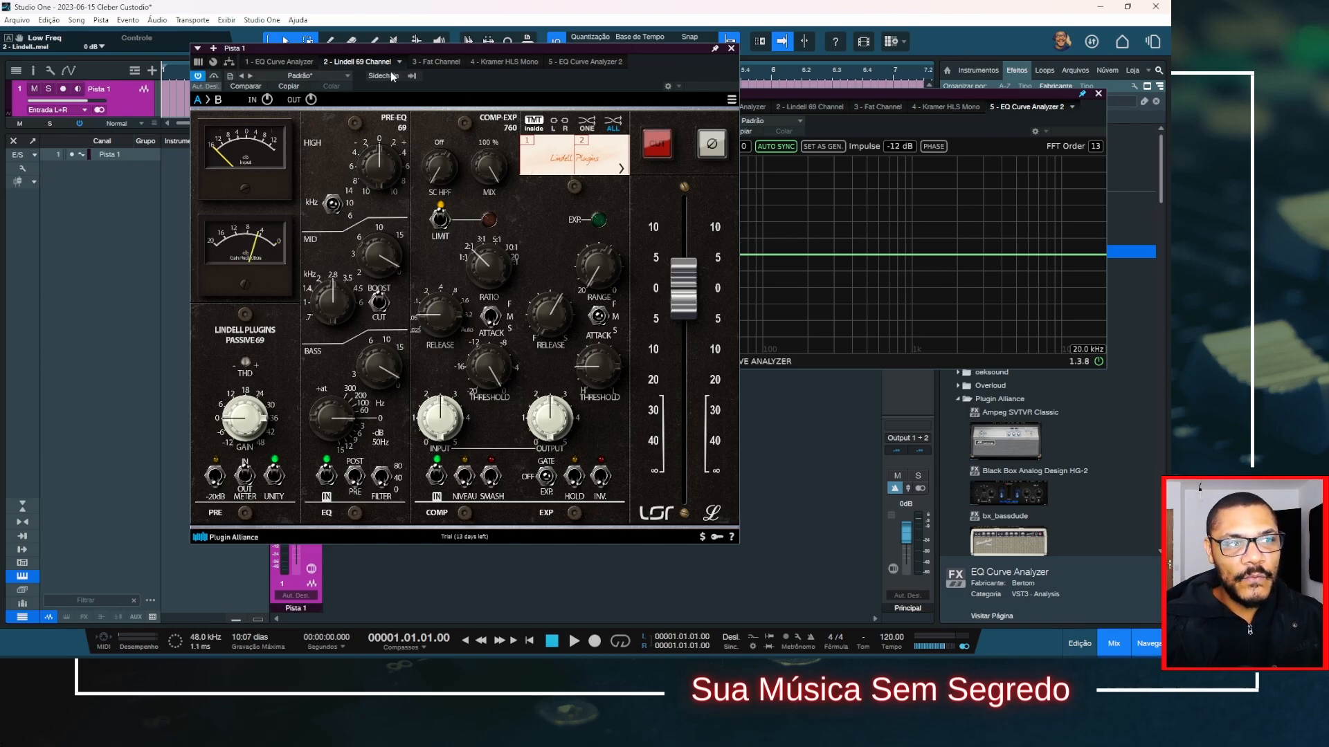
pyautogui.moveTo(500, 77); pyautogui.dragTo(394, 50)
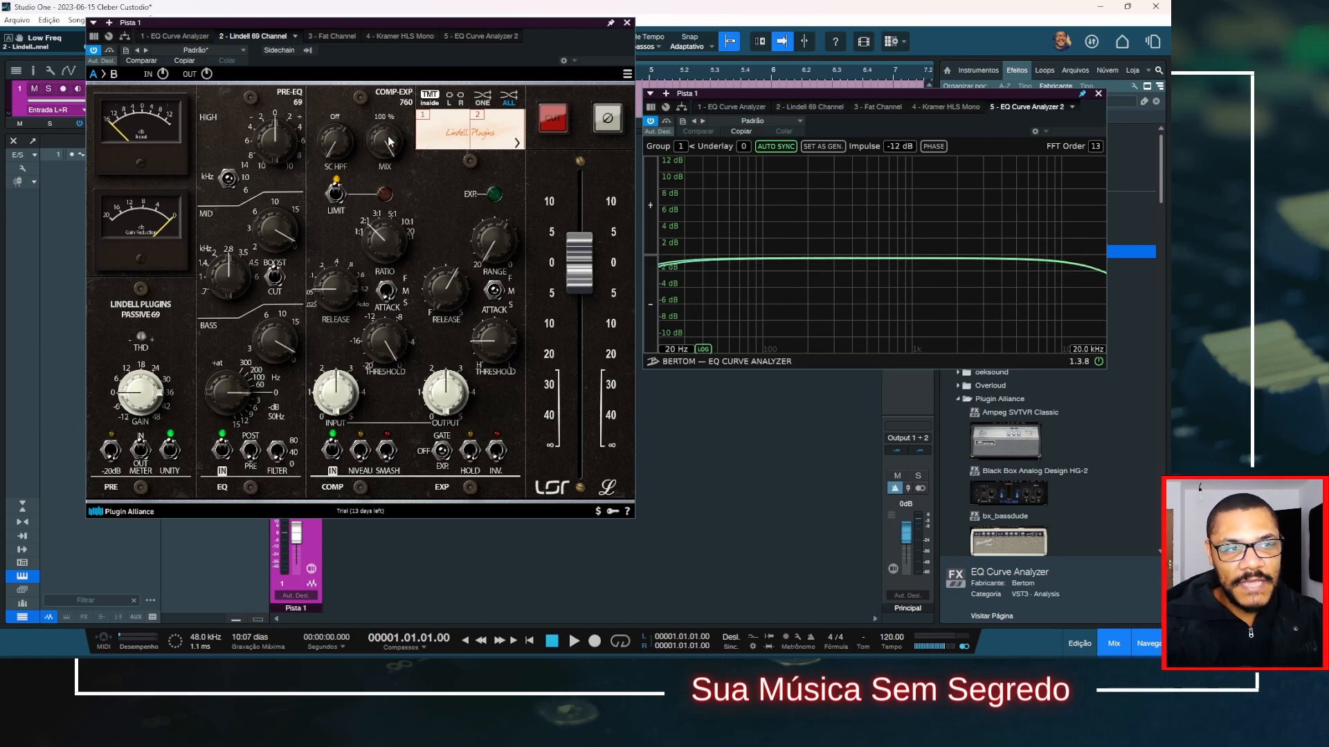
# Try a high-band EQ boost with different frequency settings, and compare the flat EQ curve with the plugin bypassed
pyautogui.moveTo(285, 148); pyautogui.dragTo(301, 107)
pyautogui.click(228, 181)
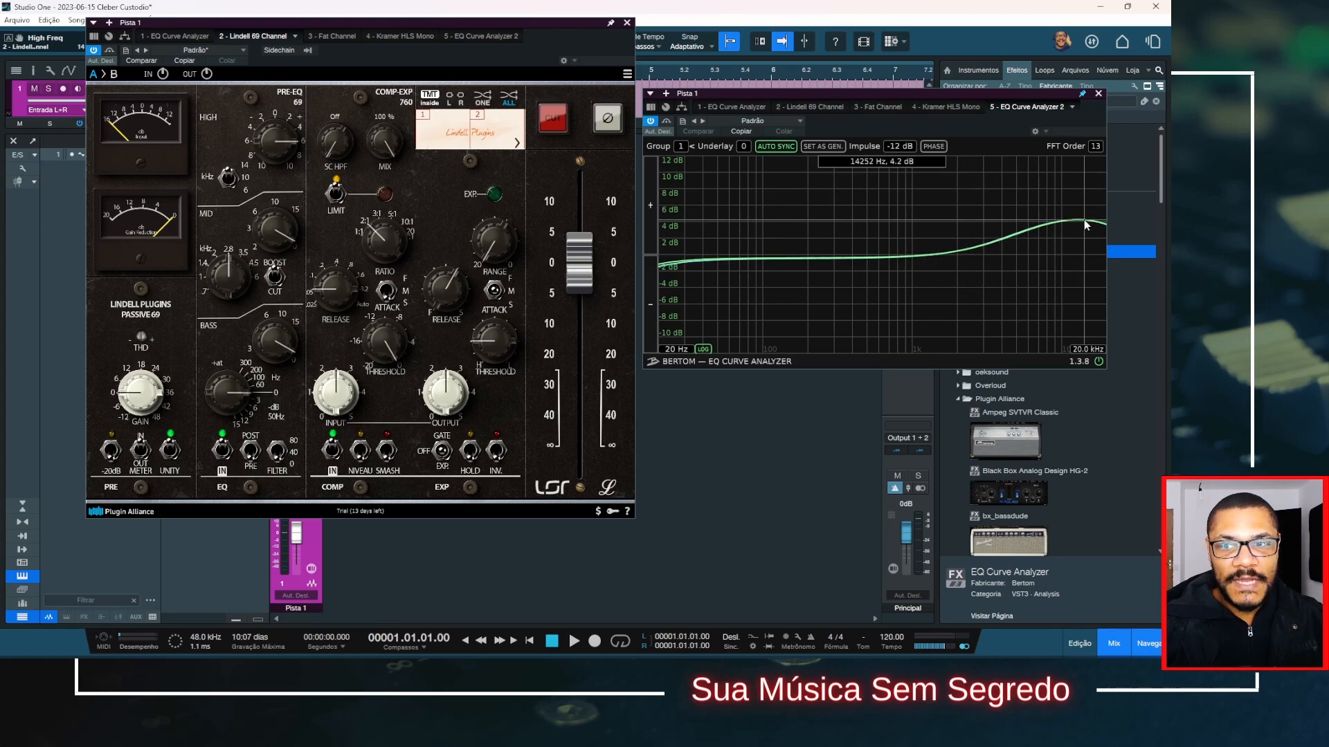
pyautogui.click(229, 178)
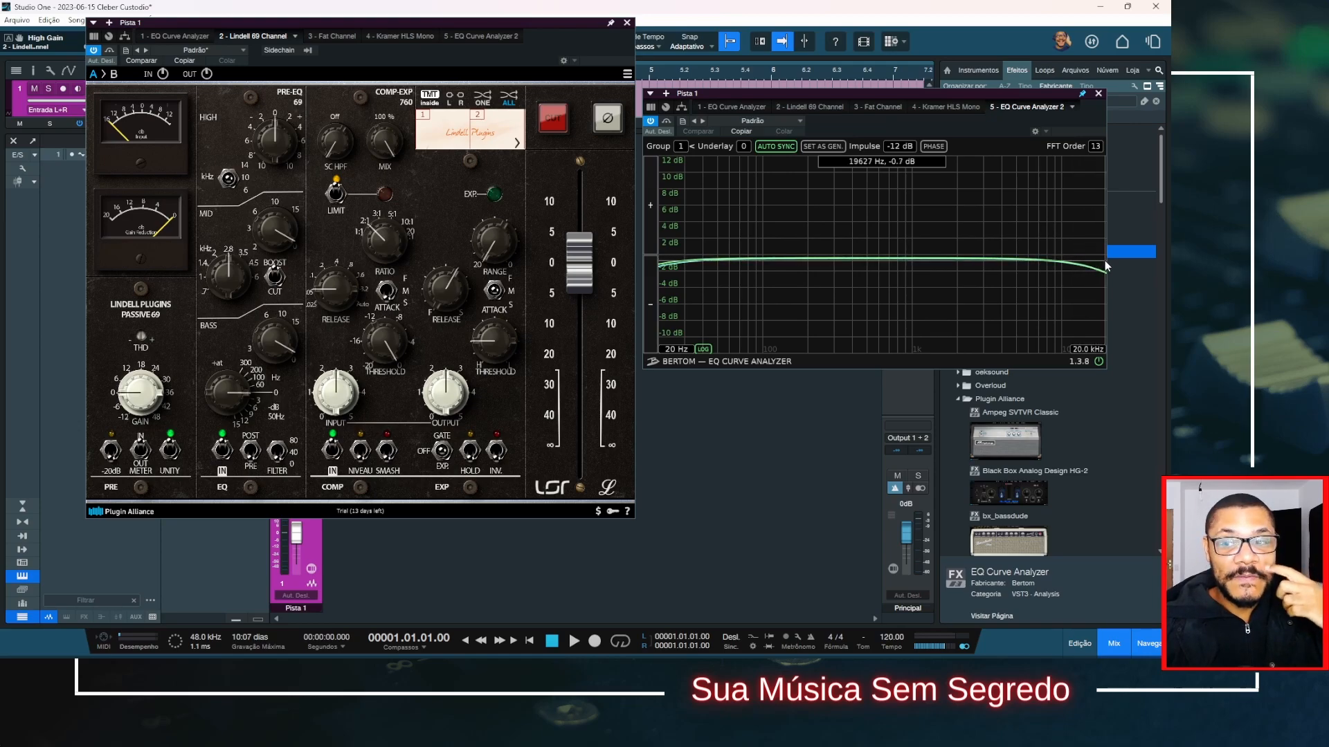
pyautogui.click(94, 50)
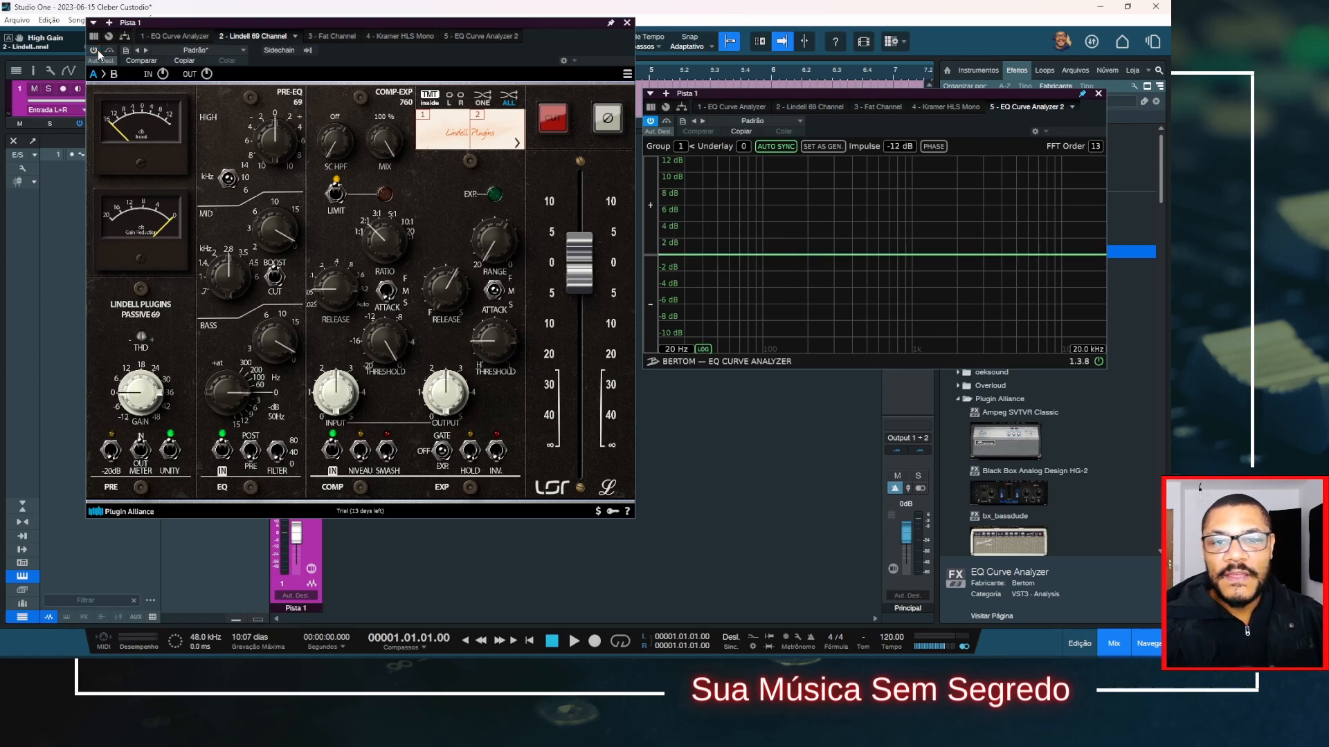
pyautogui.click(95, 50)
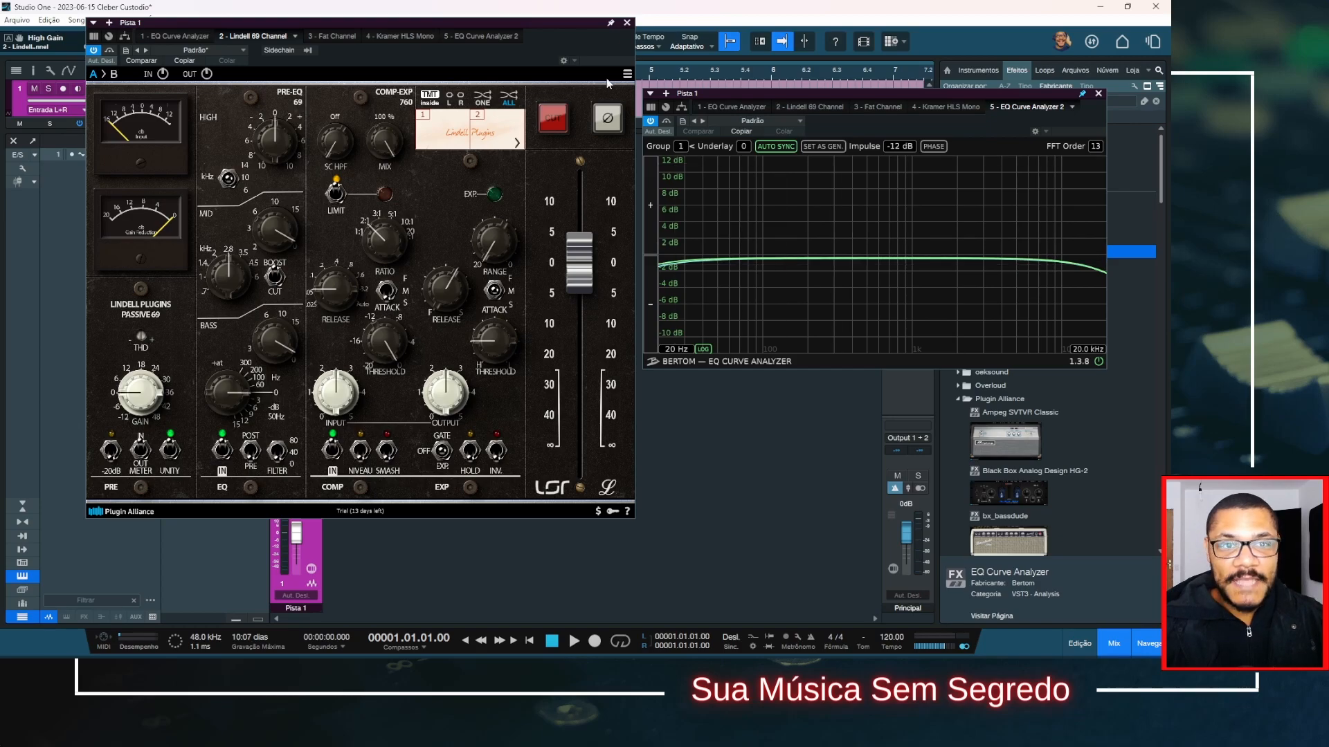
# Set the Lindell 69 Channel's Noise option to Off
pyautogui.click(626, 73)
pyautogui.moveTo(571, 123)
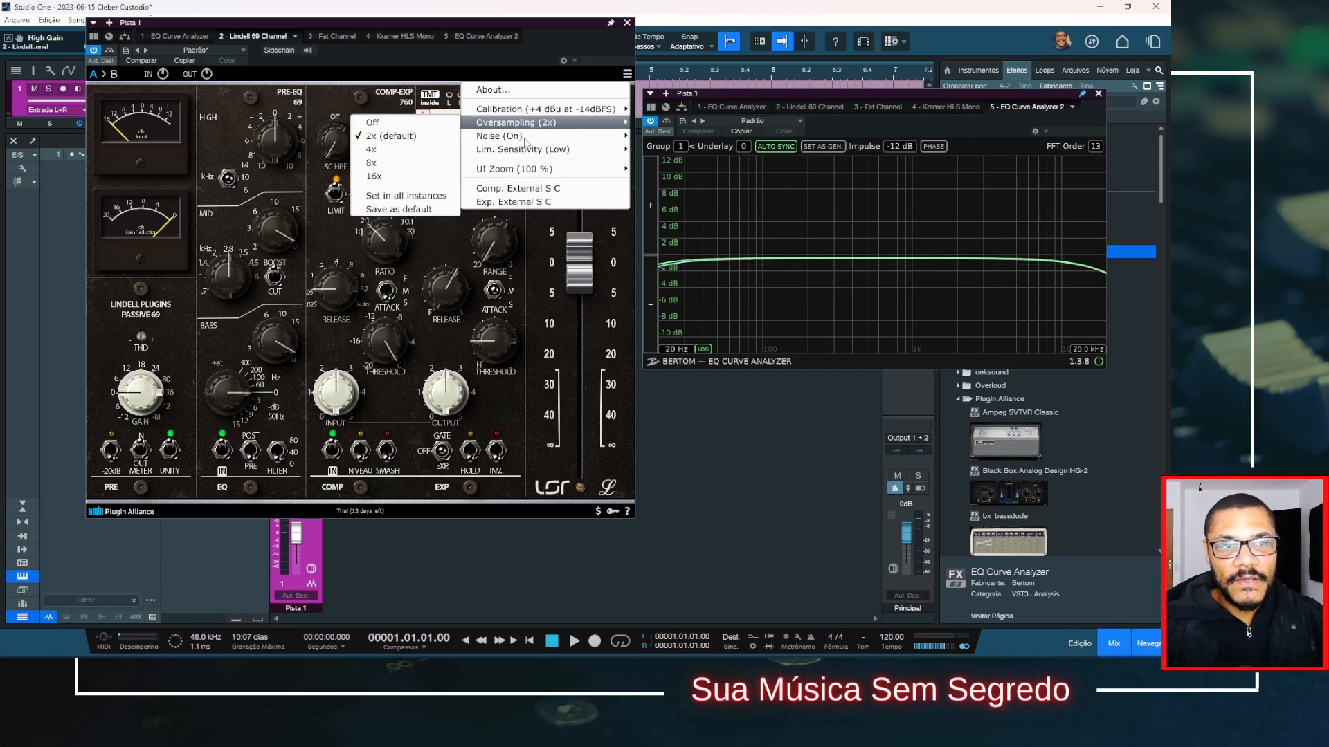
pyautogui.moveTo(479, 137)
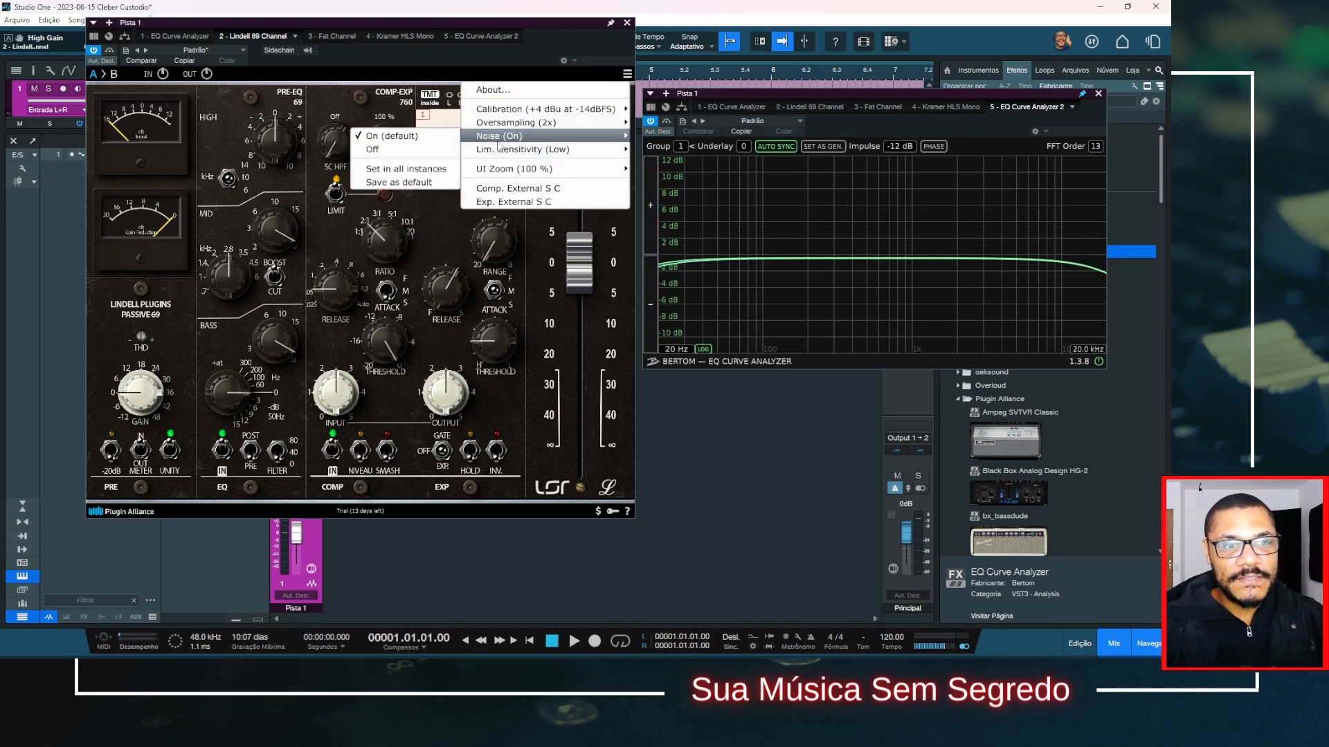
pyautogui.click(406, 149)
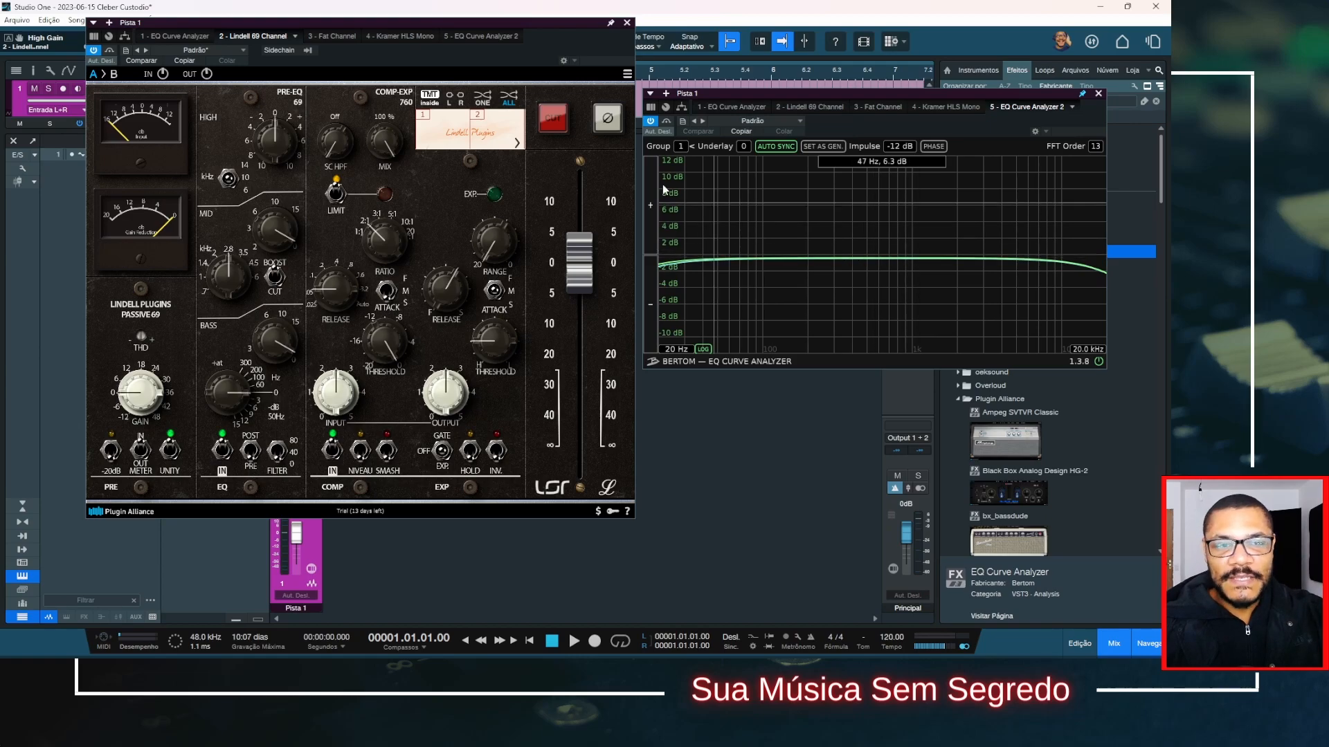
# Switch the Lindell 69 Channel's Noise option to On (default) and back to Off
pyautogui.click(627, 74)
pyautogui.moveTo(588, 135)
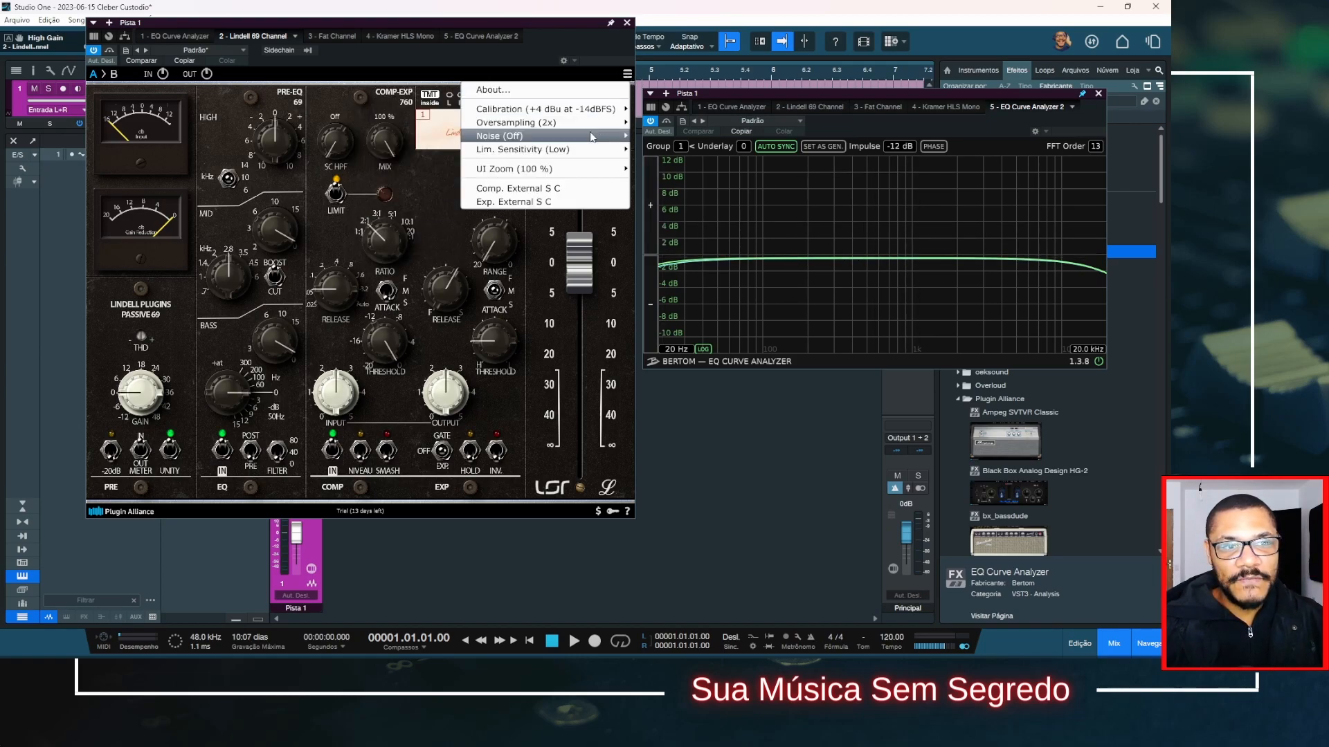
pyautogui.click(425, 136)
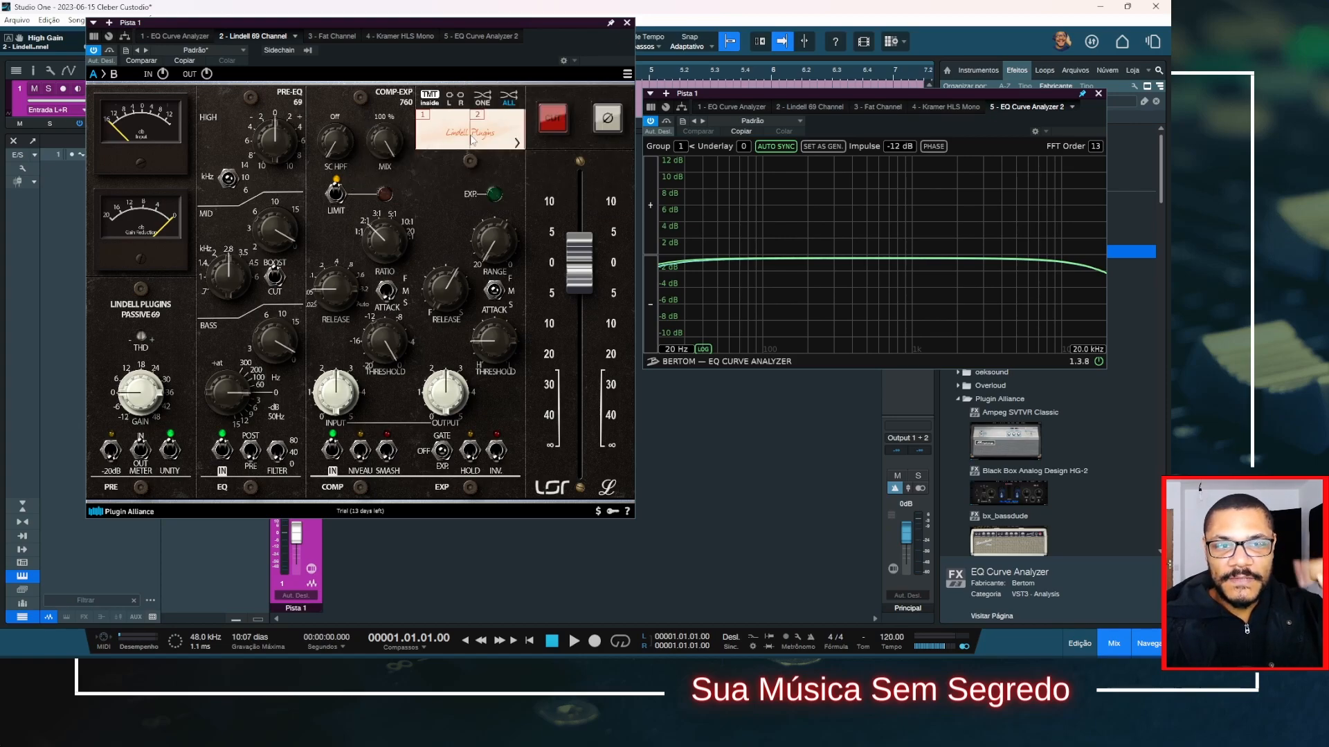
pyautogui.click(627, 73)
pyautogui.moveTo(501, 136)
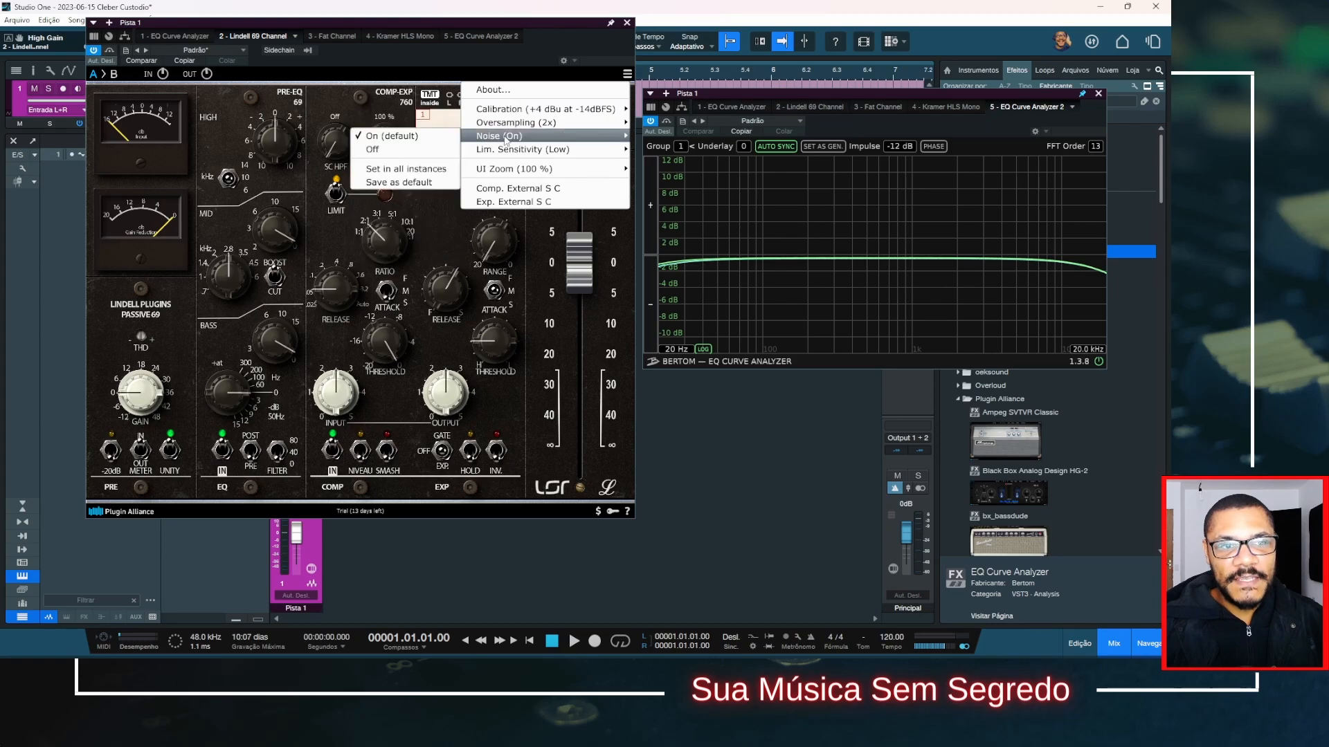
pyautogui.click(416, 149)
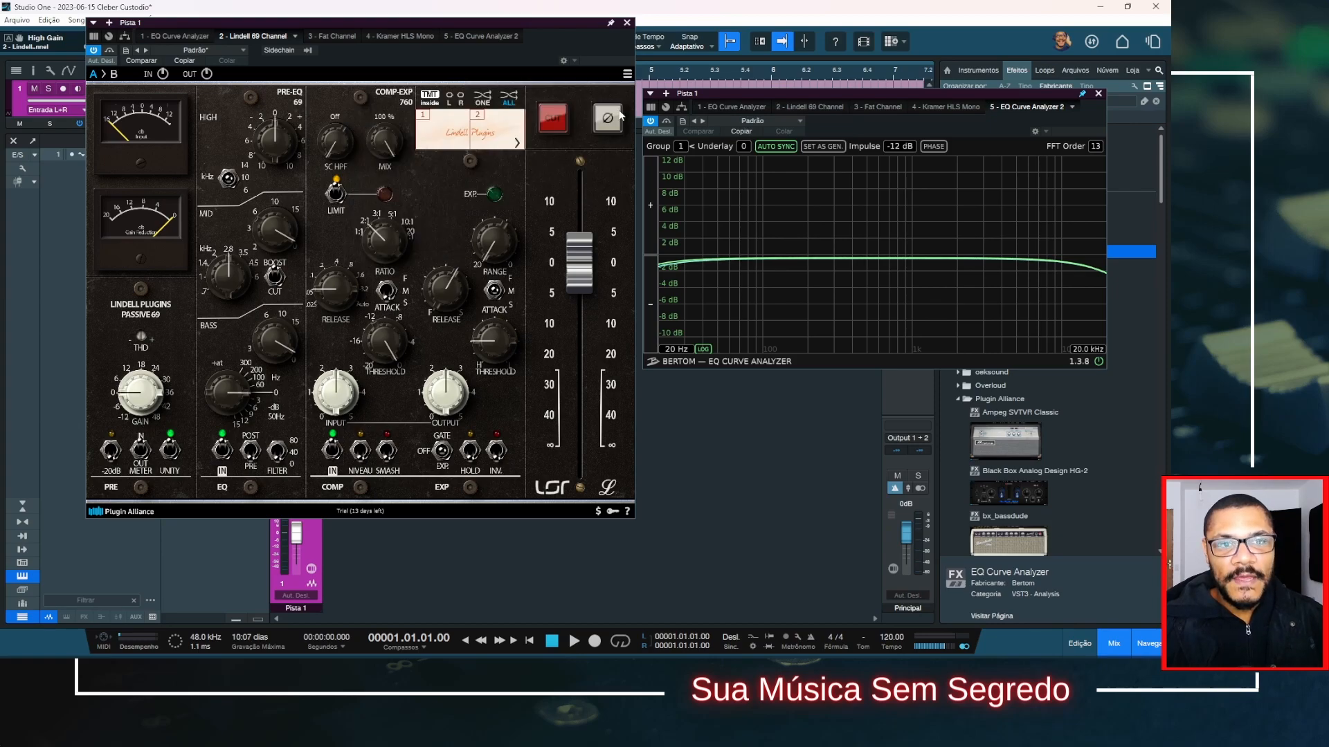
# Examine the plugin's Noise and Calibration options, including Set in all instances and Save as default, keeping Noise at Off
pyautogui.click(627, 73)
pyautogui.moveTo(590, 138)
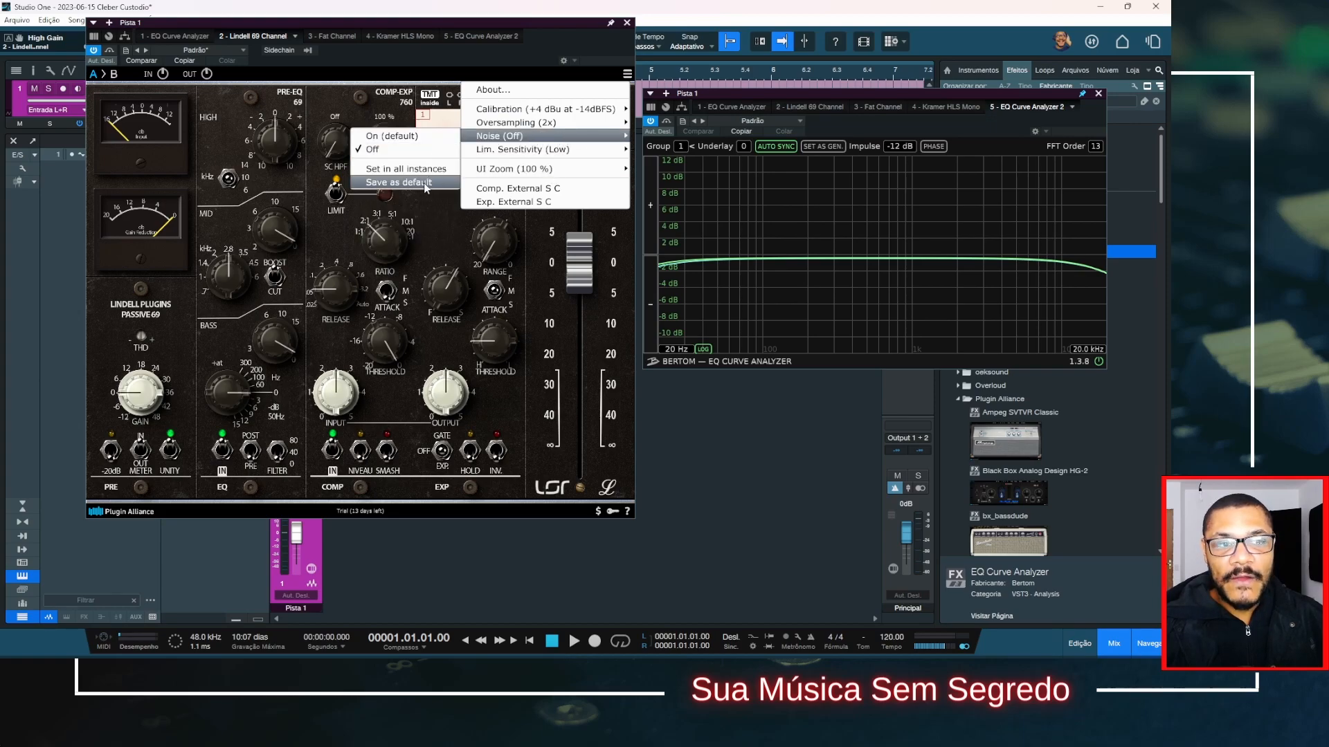
pyautogui.moveTo(533, 110)
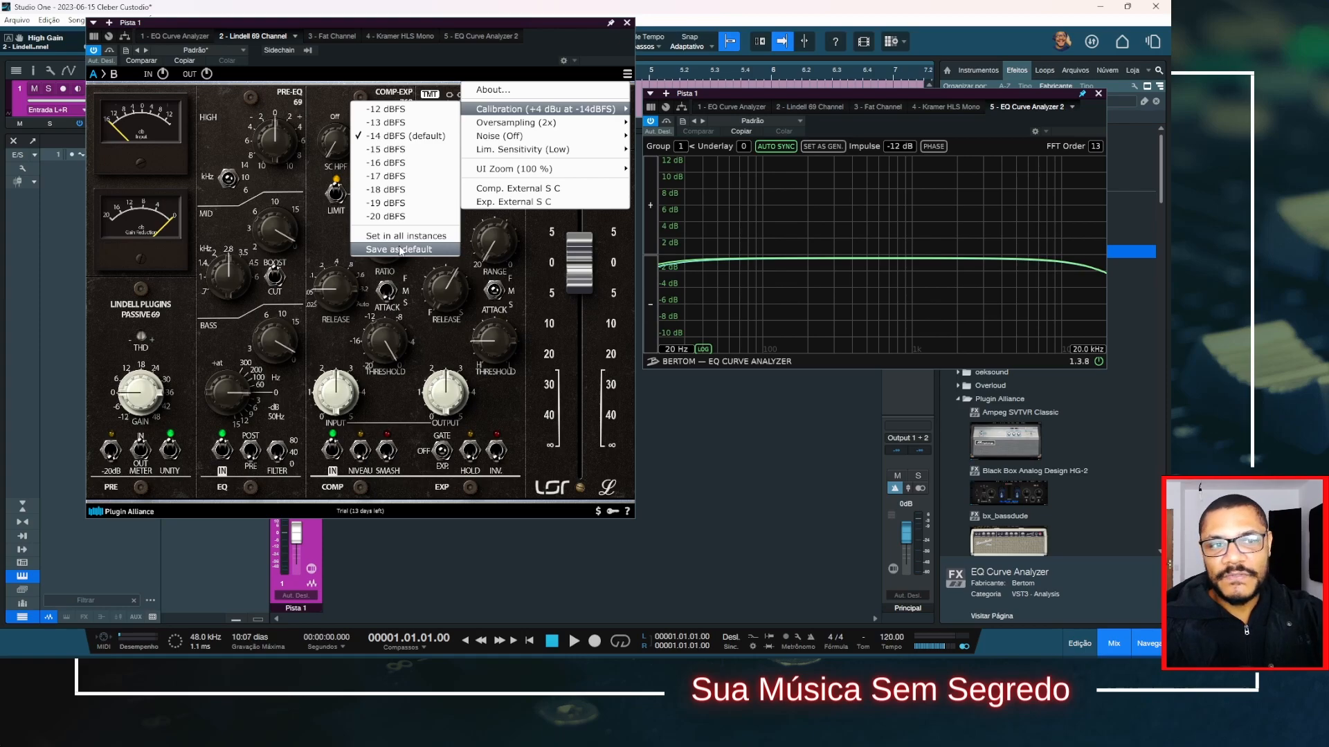
pyautogui.moveTo(508, 142)
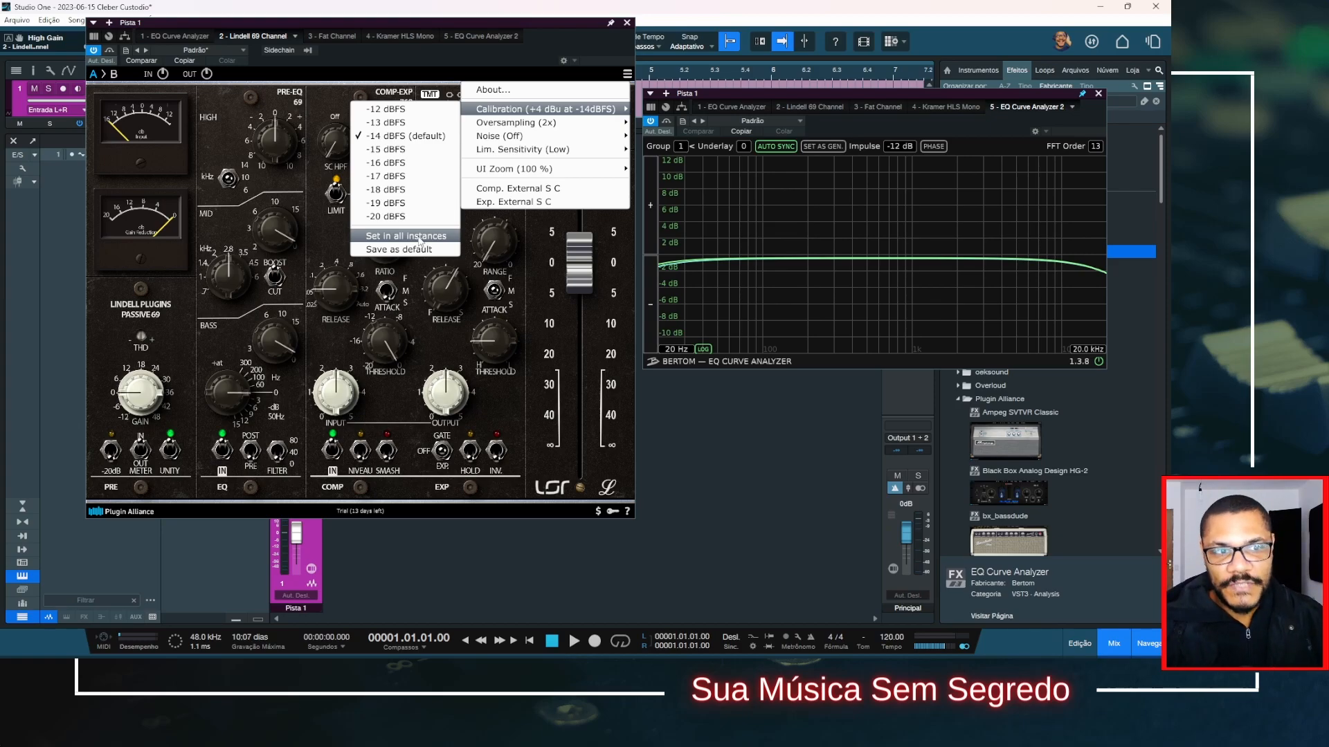
pyautogui.click(533, 234)
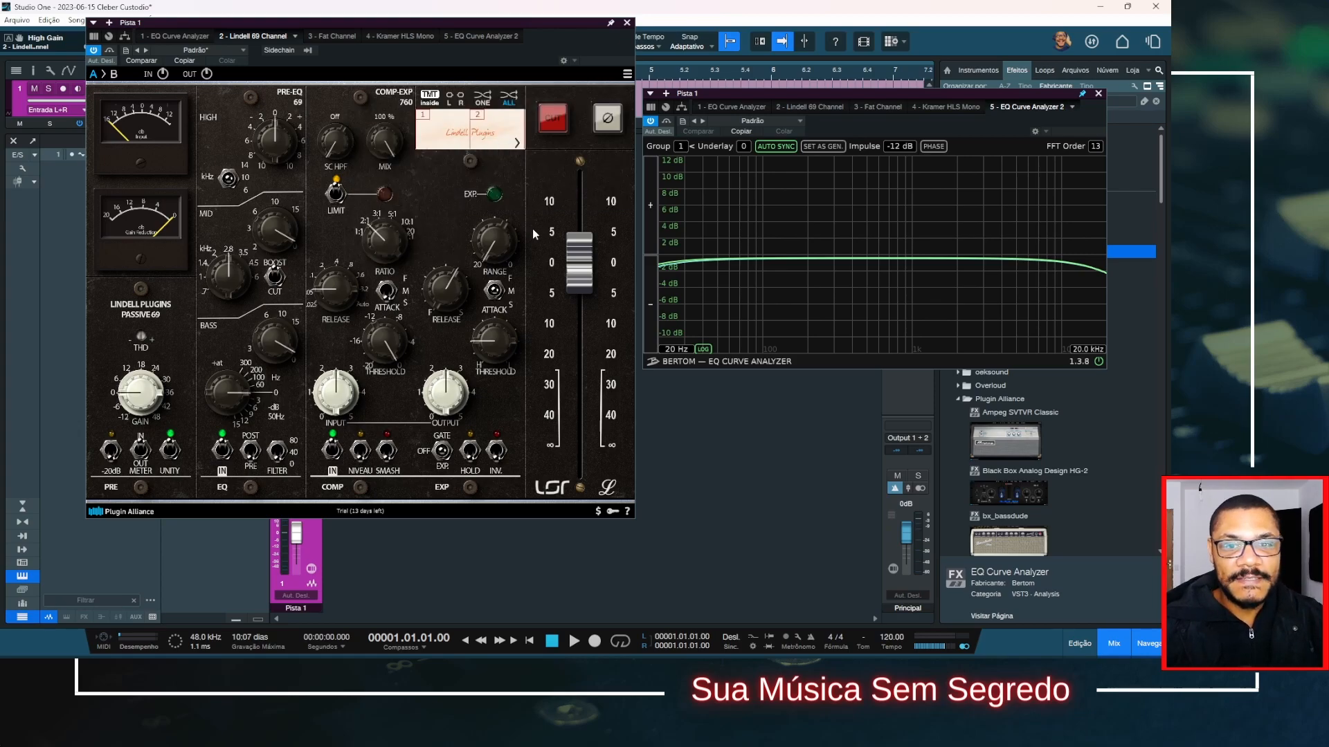
pyautogui.click(627, 74)
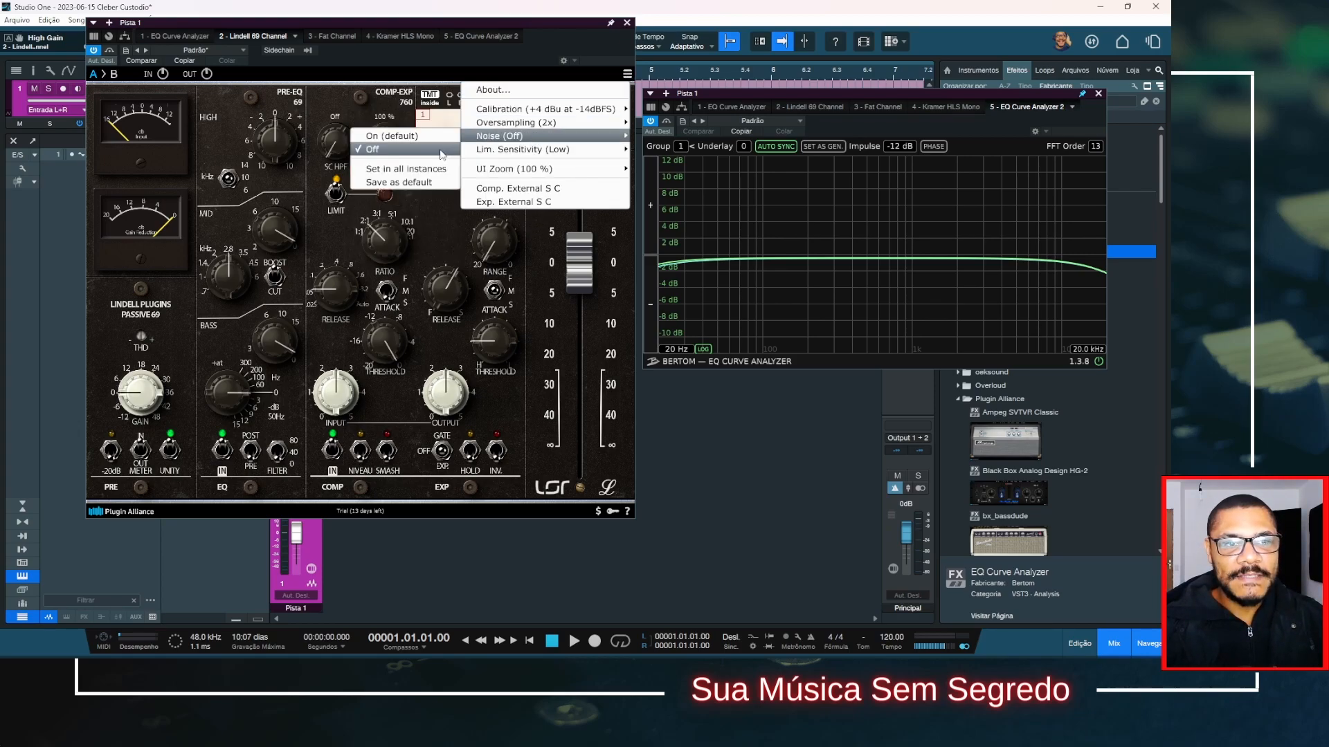
pyautogui.click(441, 151)
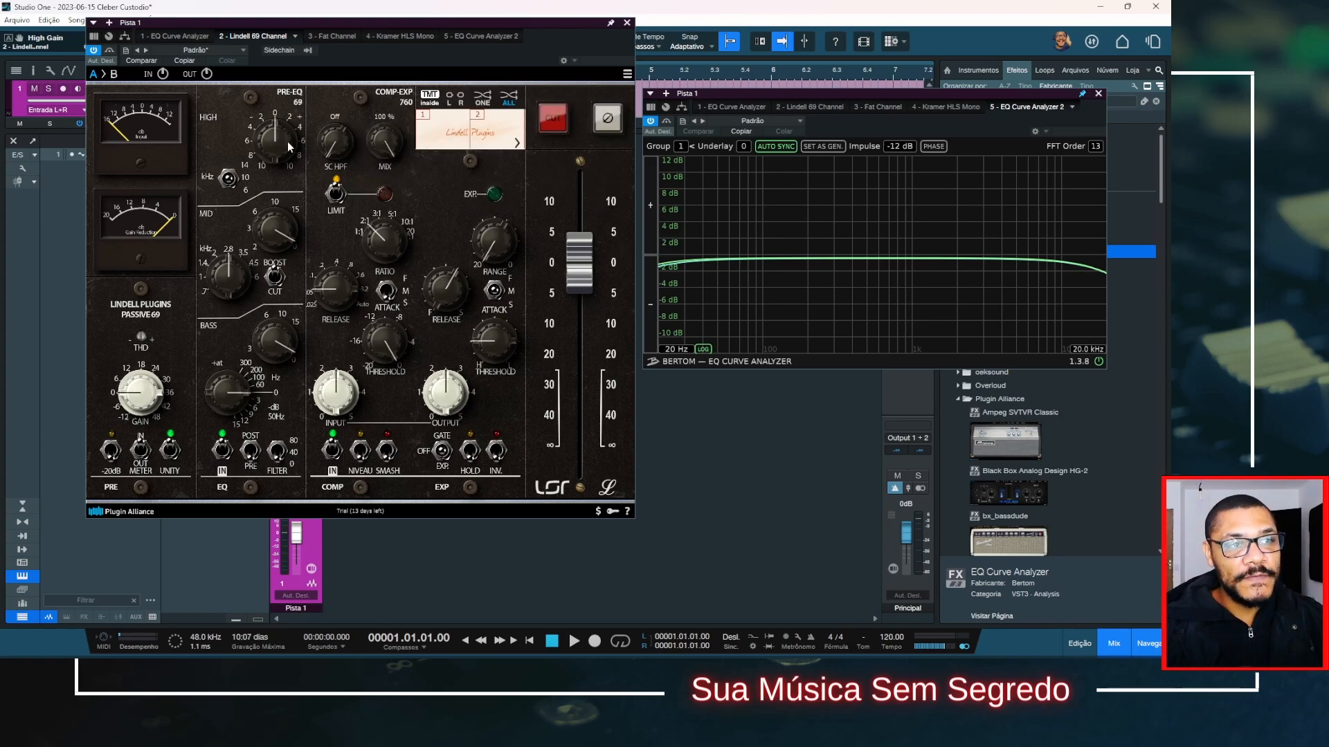
# Try high-band boosts from 4 dB upward against the analyzer curve, and return the high gain to 0 dB
pyautogui.moveTo(269, 145); pyautogui.dragTo(282, 107)
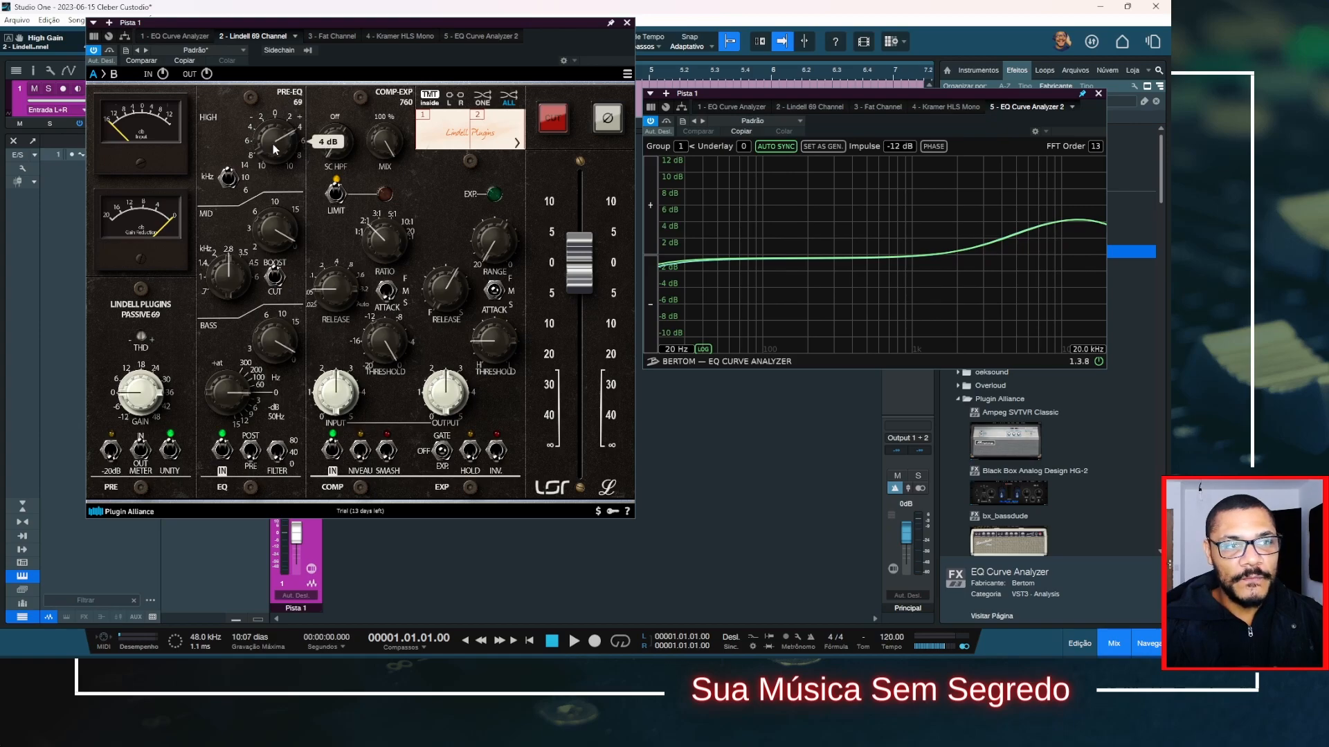
pyautogui.moveTo(274, 146); pyautogui.dragTo(277, 135)
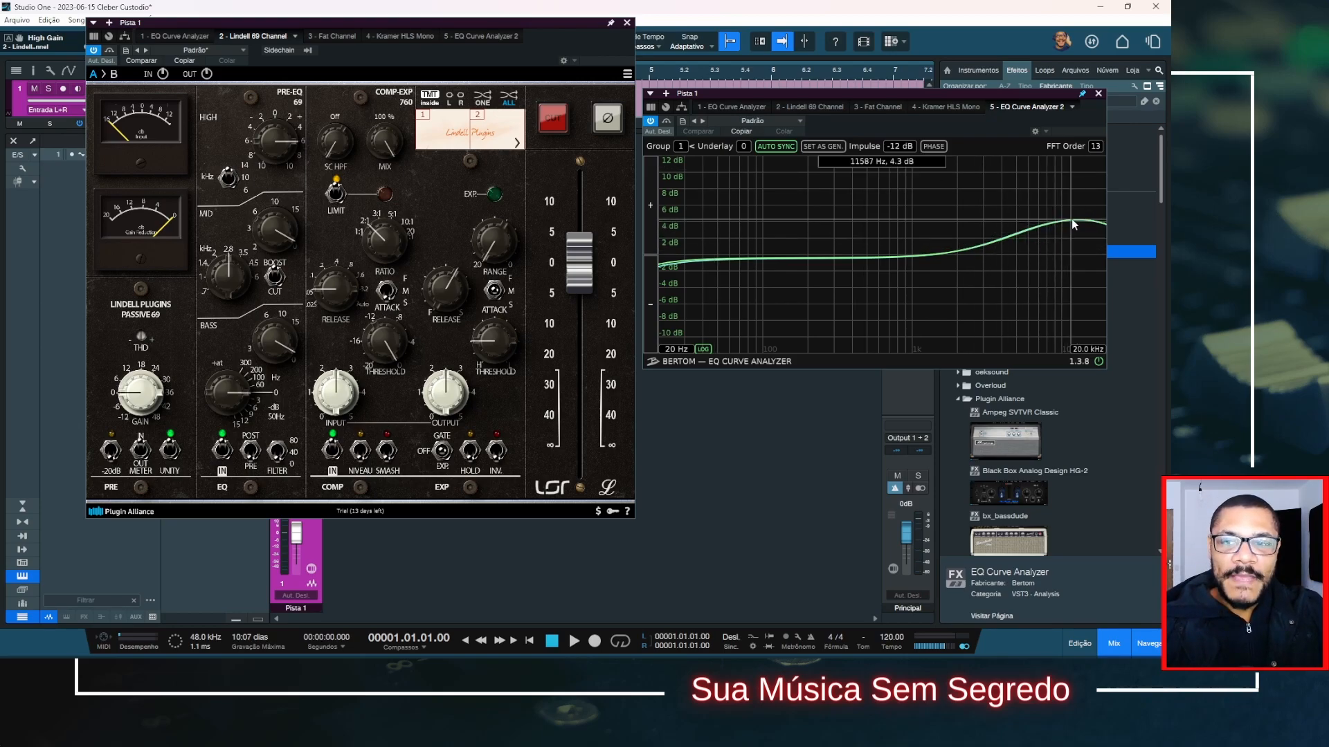
pyautogui.moveTo(306, 148); pyautogui.dragTo(306, 135)
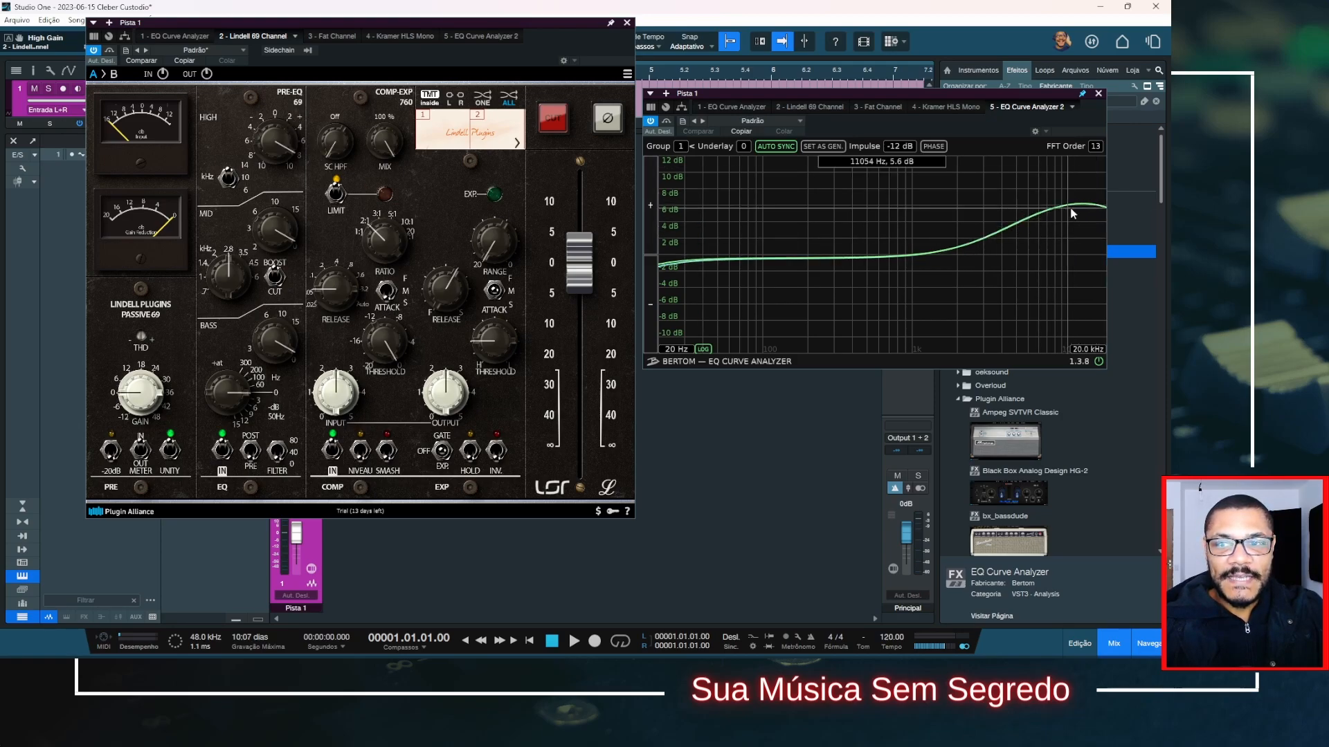
pyautogui.moveTo(273, 154); pyautogui.dragTo(273, 182)
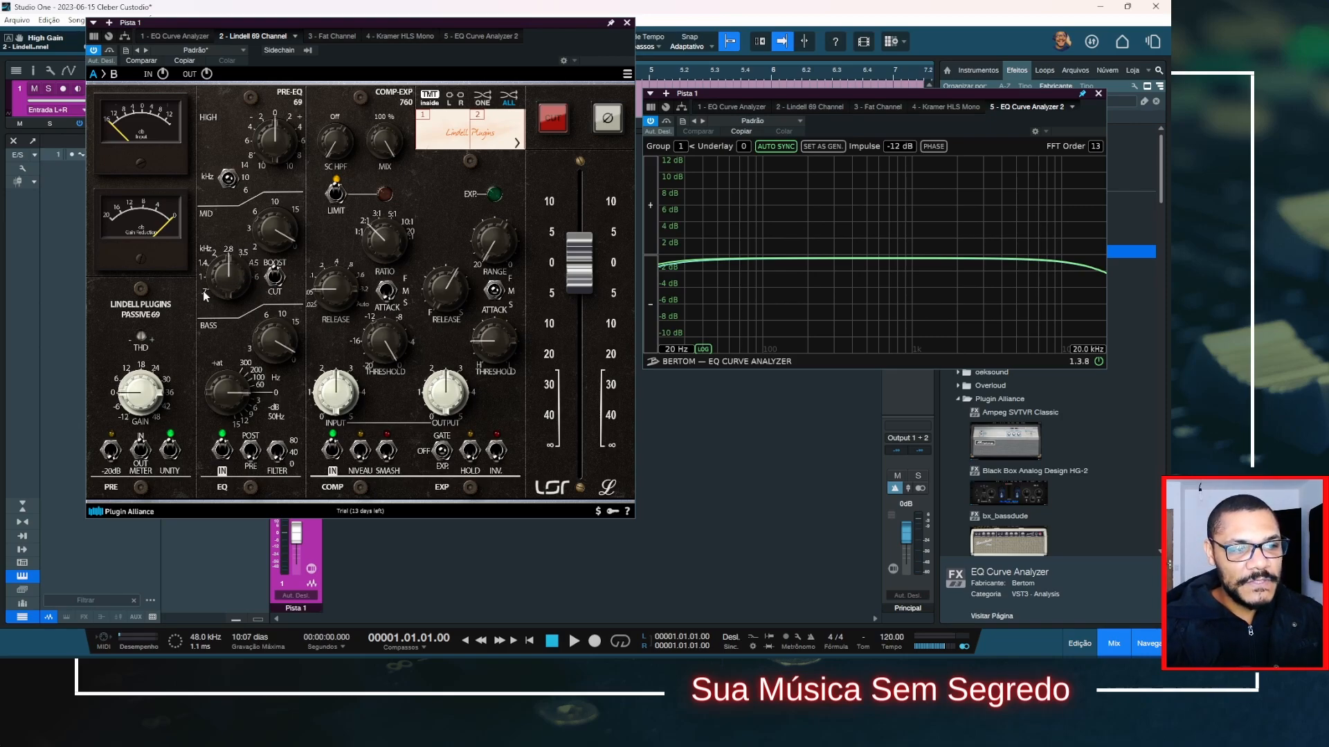
# Raise the mid band's frequency and gain, and compare the Boost and Cut modes on the analyzer curve
pyautogui.moveTo(225, 294); pyautogui.dragTo(252, 231)
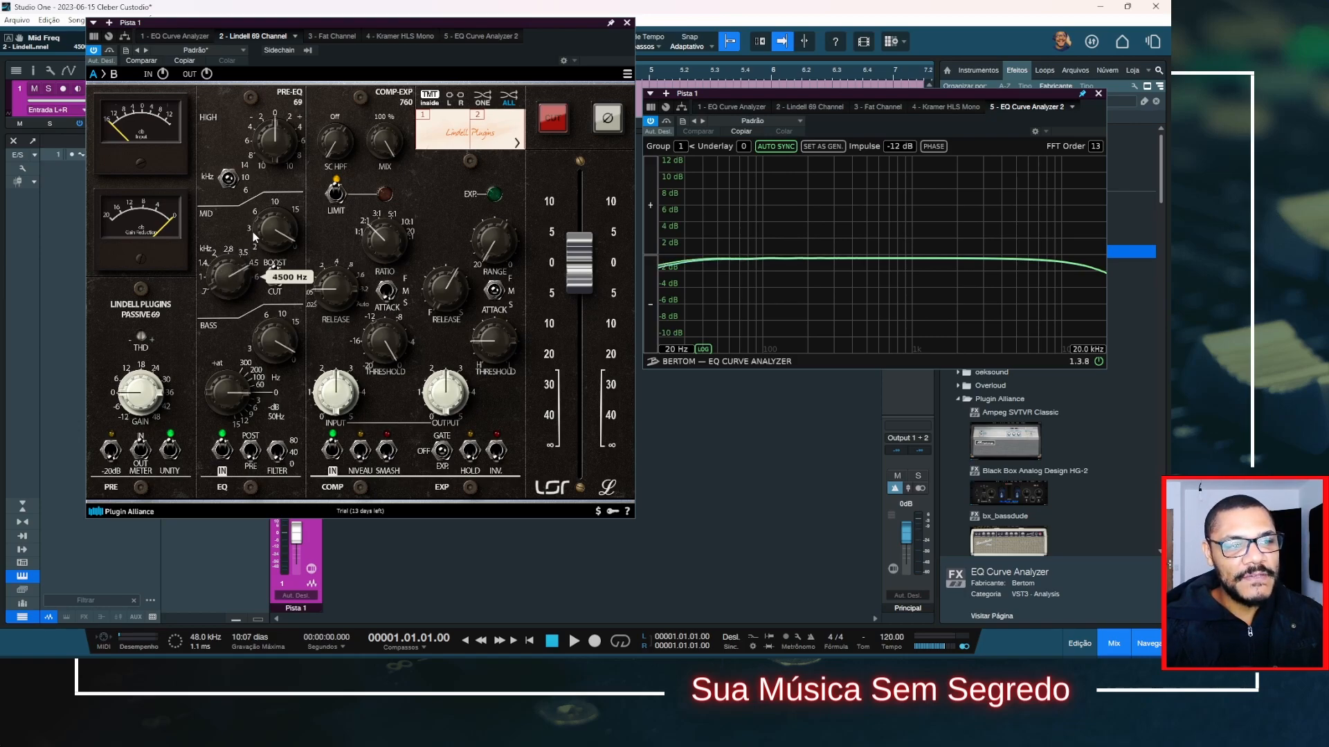
pyautogui.moveTo(249, 301); pyautogui.dragTo(347, 114)
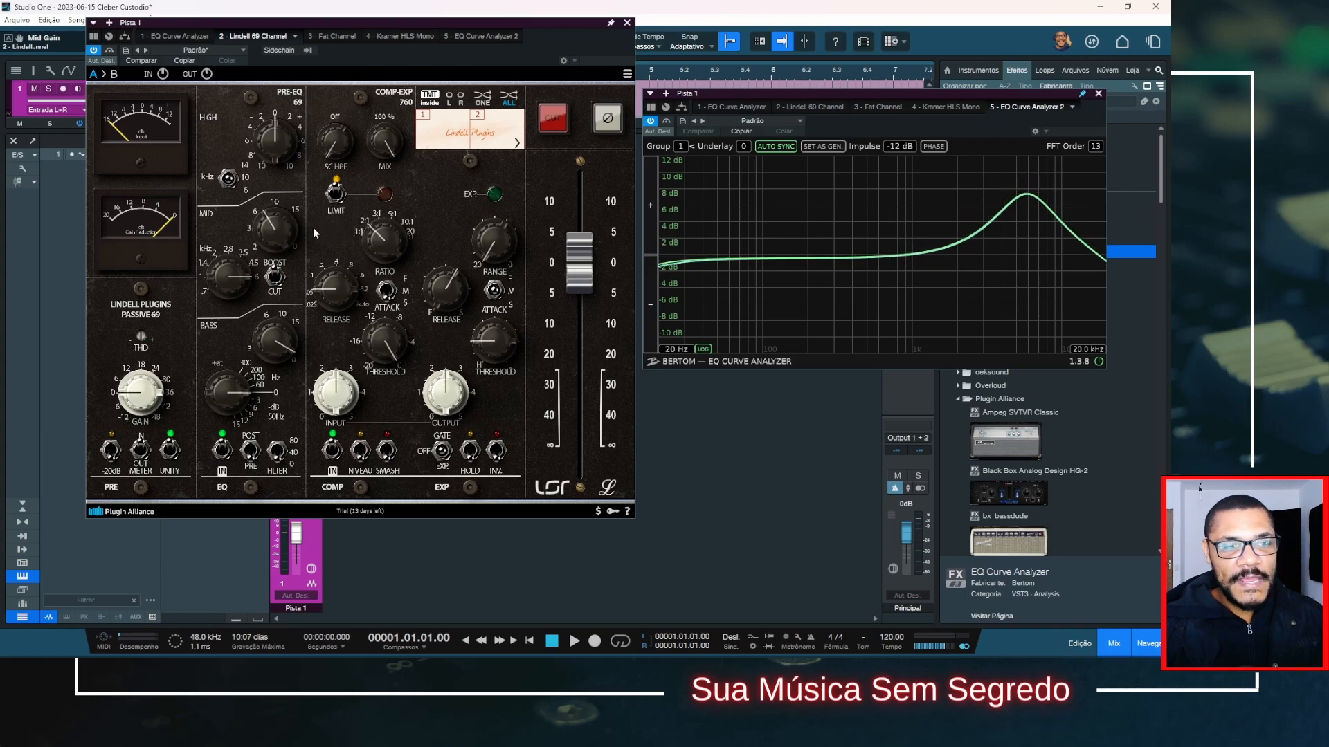
pyautogui.click(275, 275)
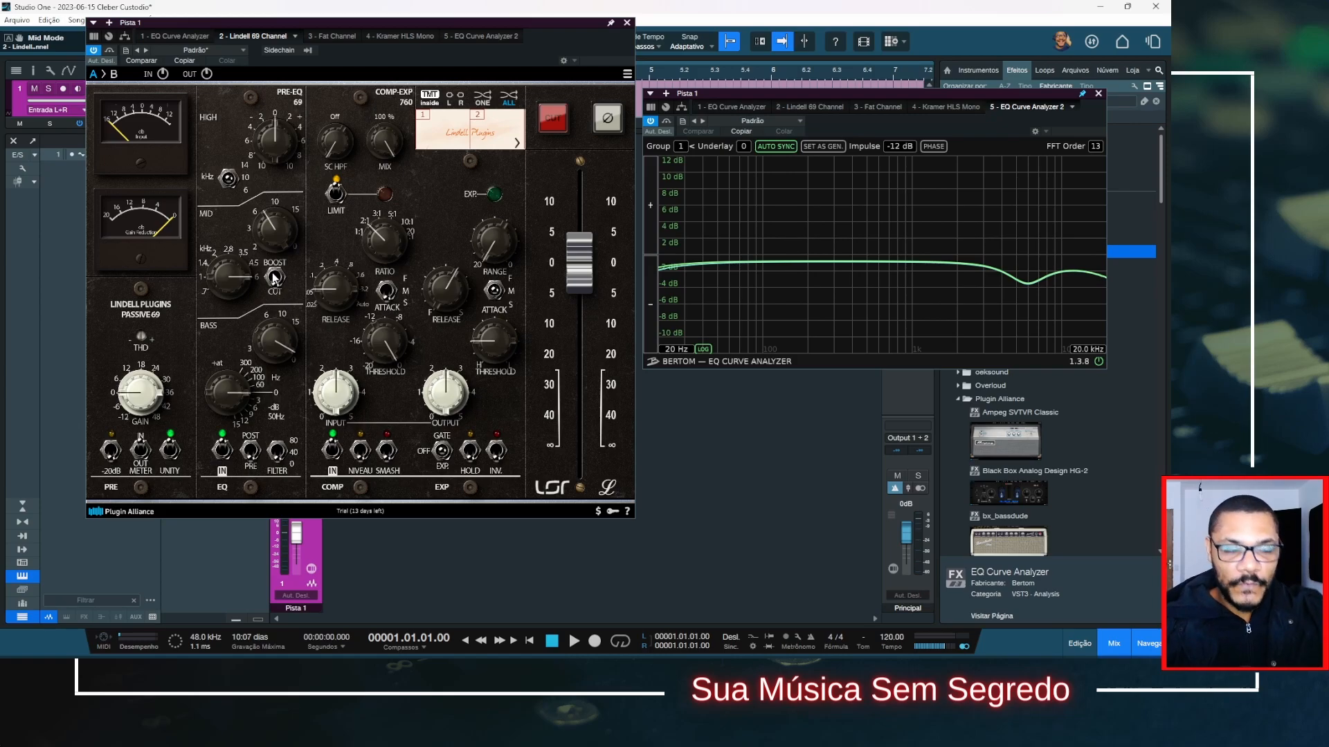
pyautogui.moveTo(279, 235)
pyautogui.mouseDown()
pyautogui.moveTo(292, 210)
pyautogui.moveTo(293, 224)
pyautogui.mouseUp()
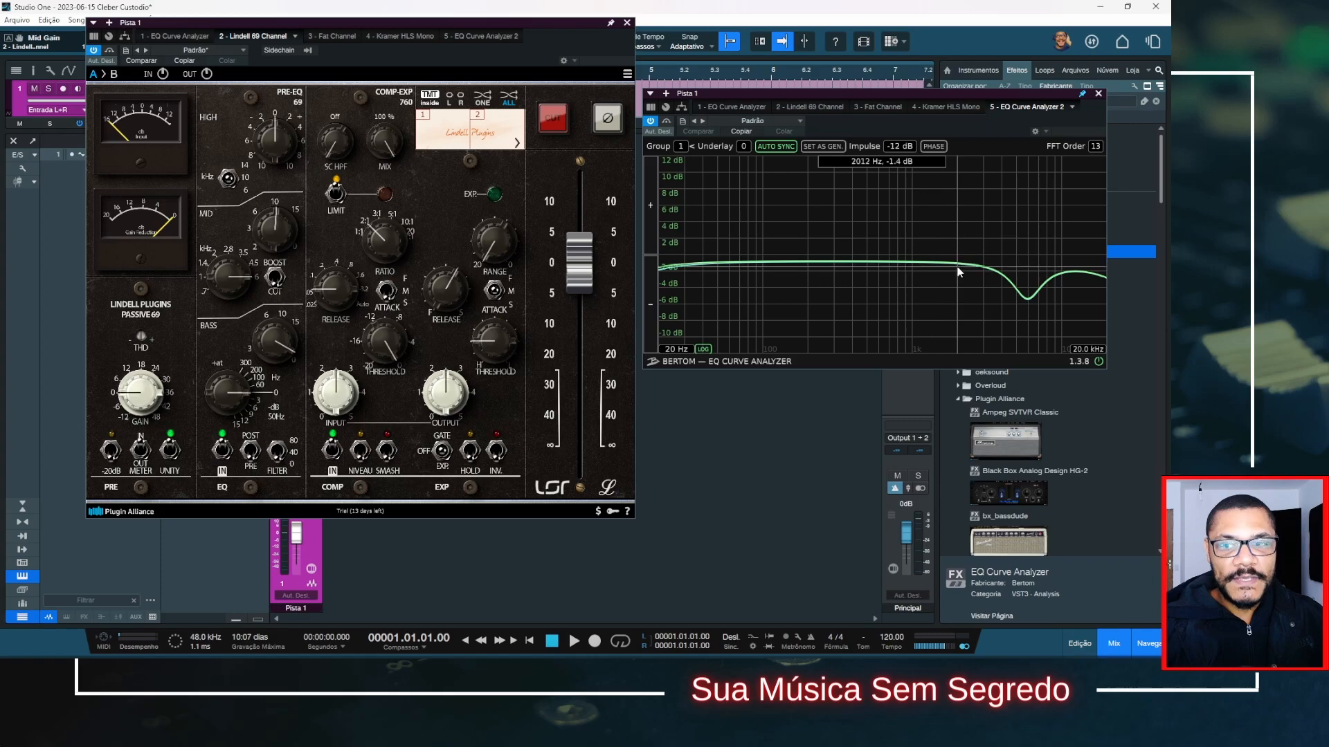
pyautogui.click(274, 275)
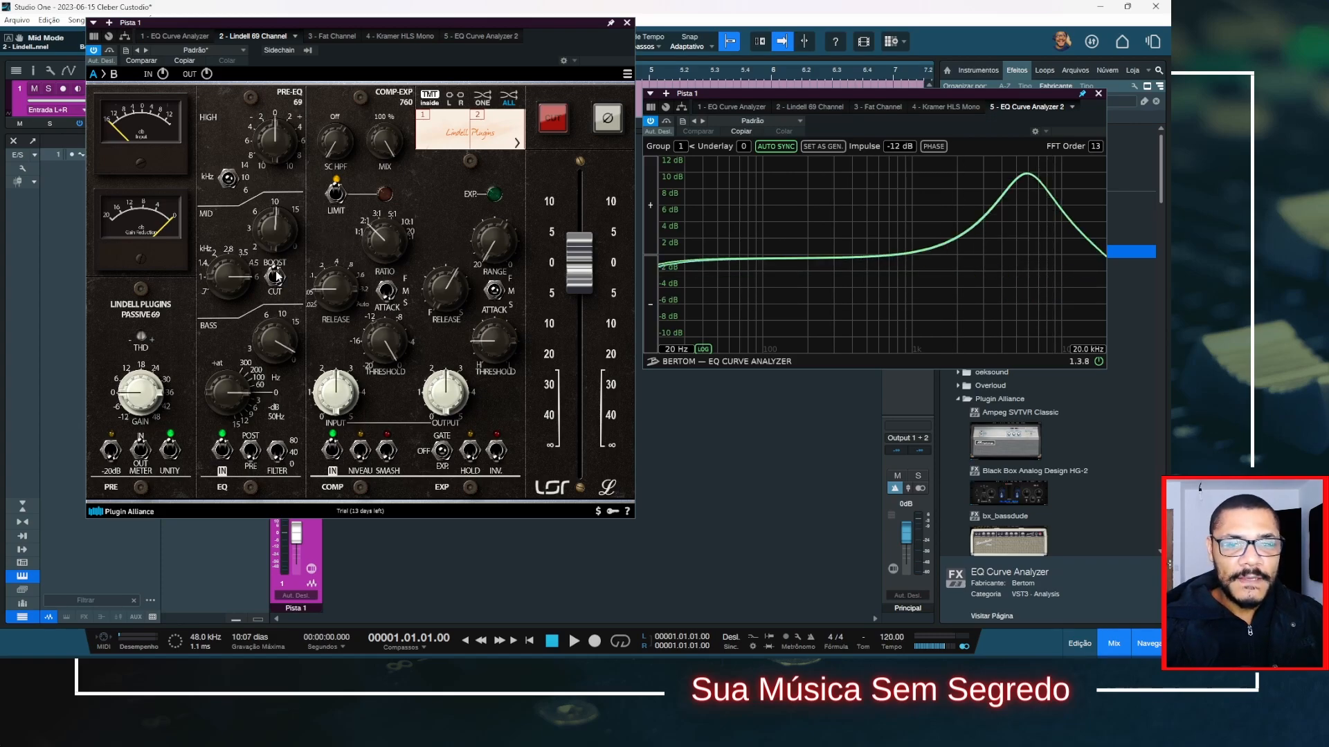
# Try lower mid-band frequencies with the boost, switch the mid band to Cut, and turn its gain back down to zero
pyautogui.moveTo(235, 281); pyautogui.dragTo(239, 323)
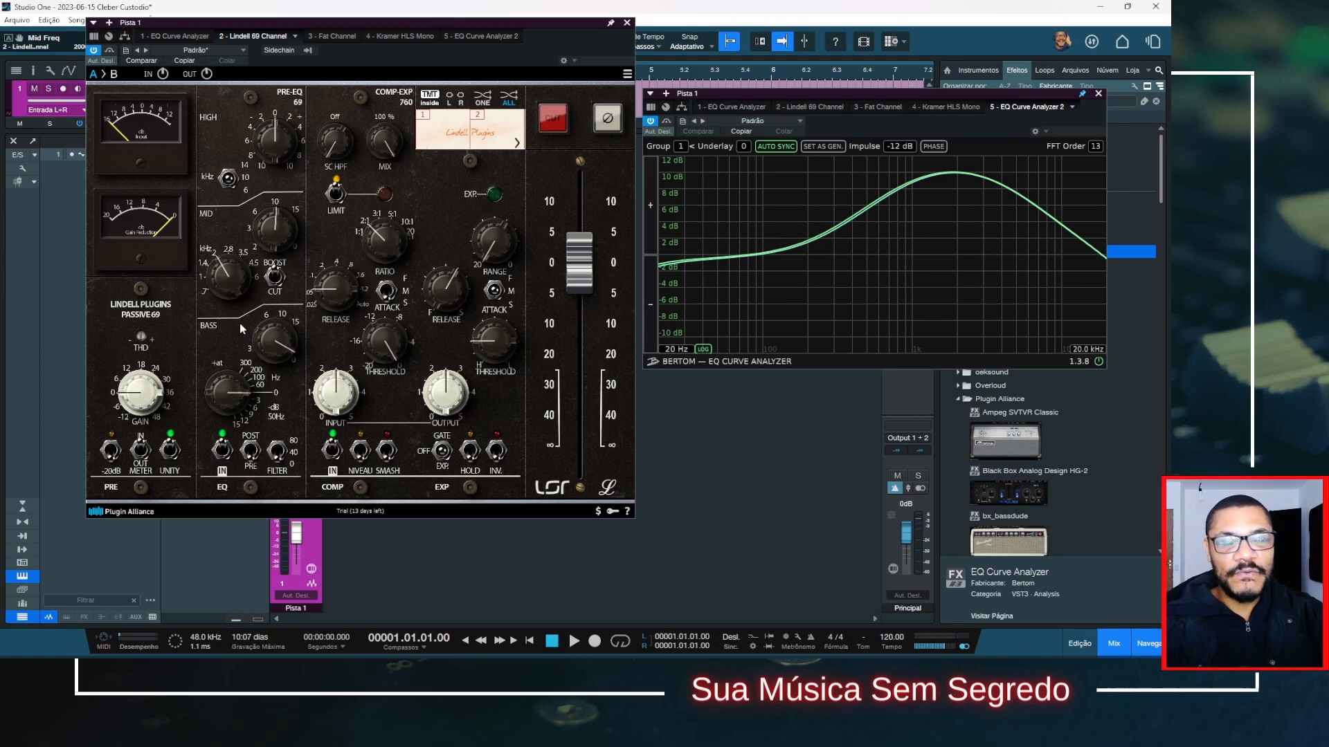
pyautogui.moveTo(226, 276)
pyautogui.mouseDown()
pyautogui.moveTo(231, 298)
pyautogui.moveTo(234, 279)
pyautogui.mouseUp()
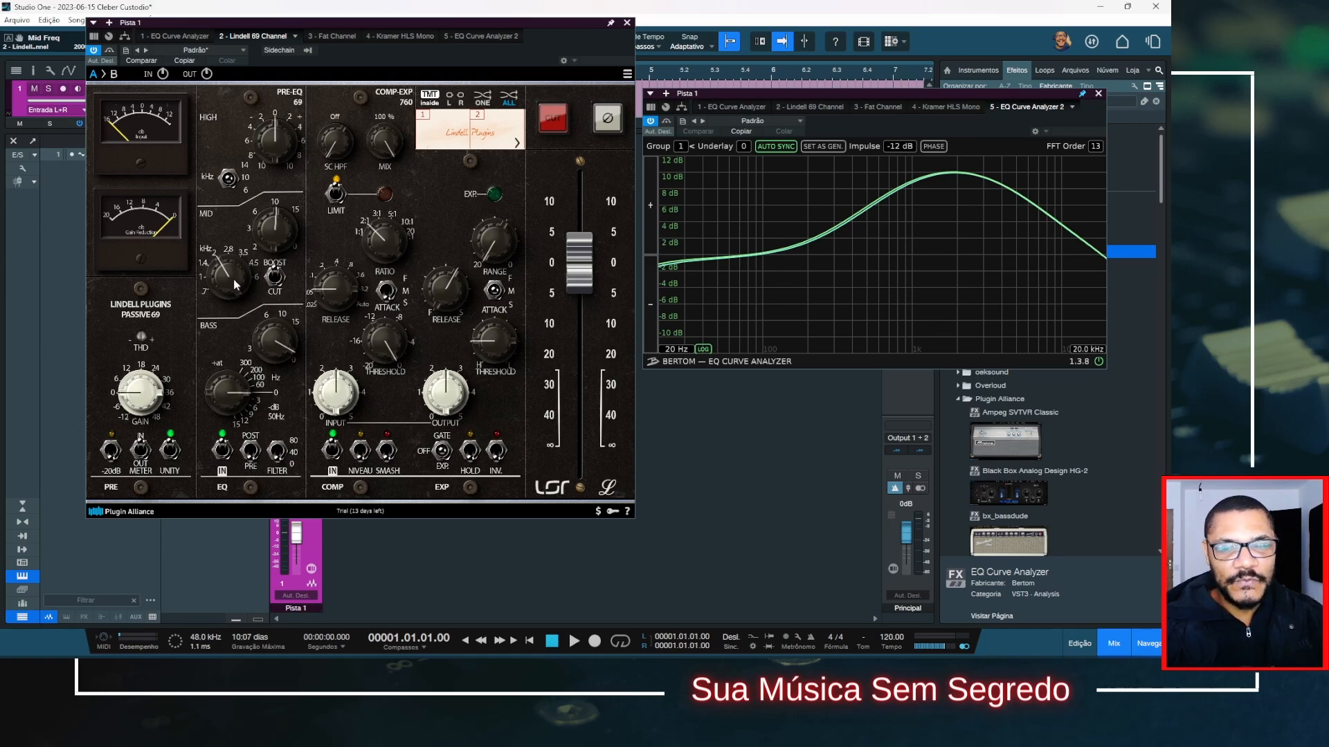
pyautogui.moveTo(234, 279); pyautogui.dragTo(234, 263)
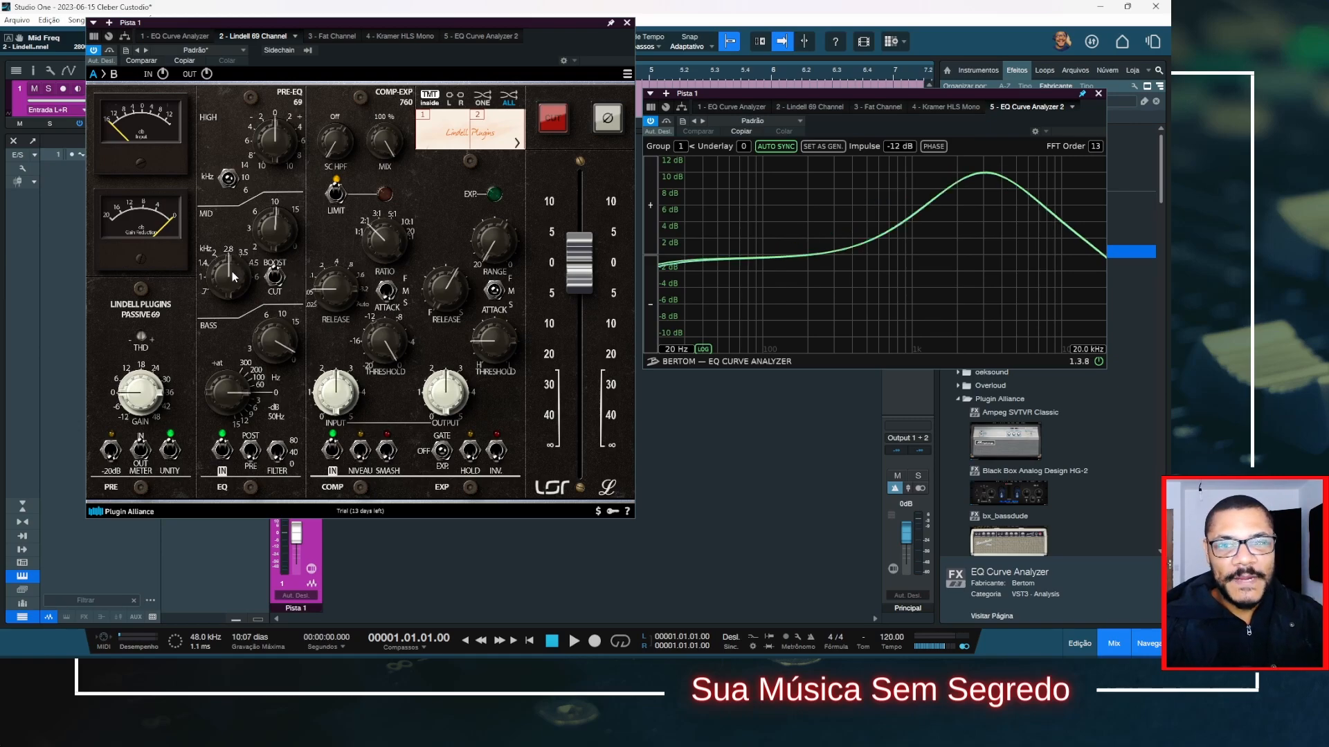
pyautogui.moveTo(234, 280)
pyautogui.moveTo(234, 270)
pyautogui.mouseDown()
pyautogui.moveTo(245, 229)
pyautogui.moveTo(236, 279)
pyautogui.mouseUp()
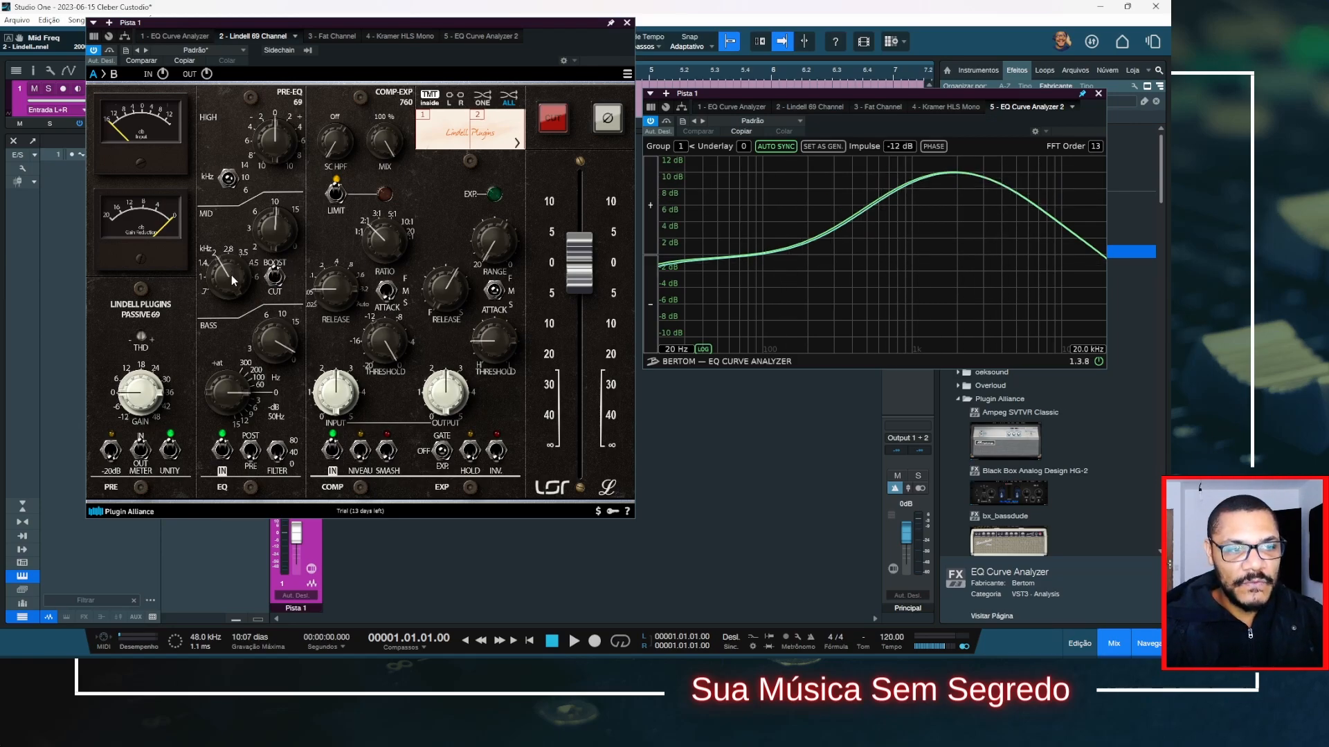
pyautogui.click(275, 278)
pyautogui.moveTo(280, 235); pyautogui.dragTo(285, 288)
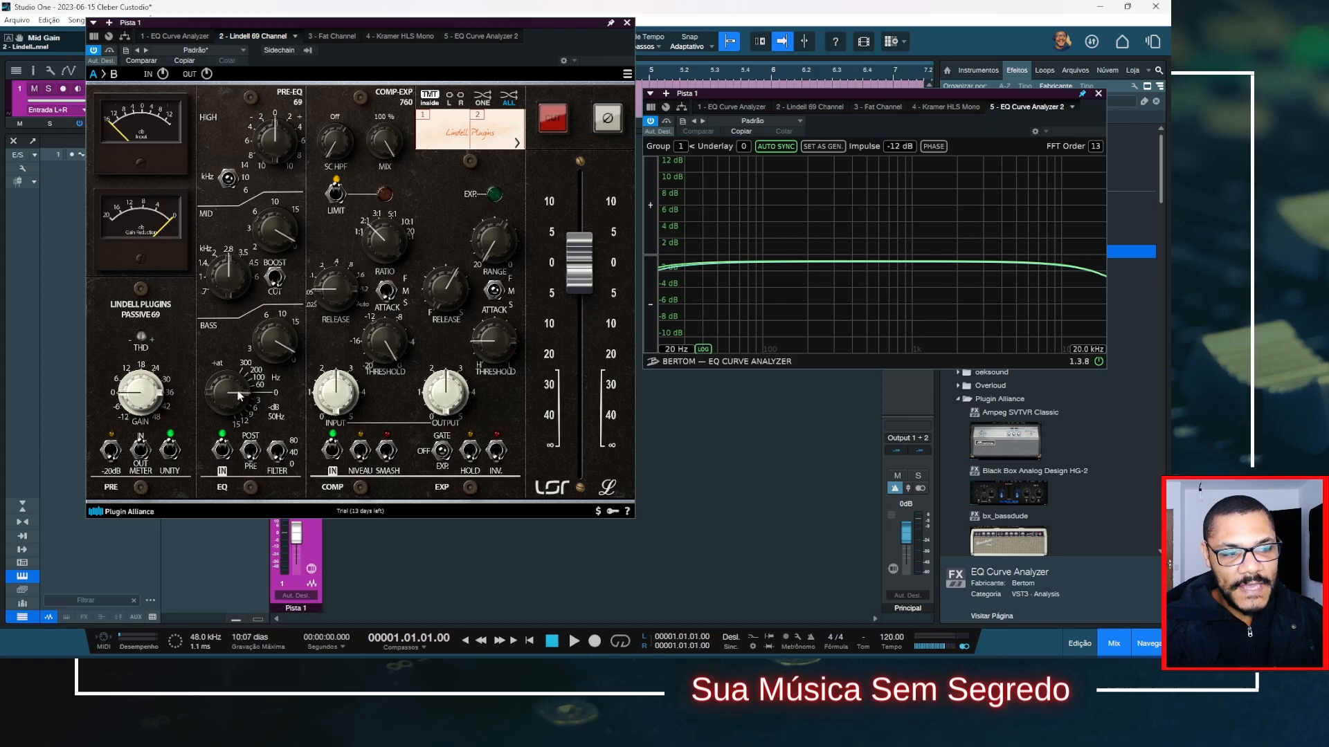
# Boost the bass band by about 5.92 dB, try different frequencies, and return its frequency knob to 0
pyautogui.moveTo(226, 391); pyautogui.dragTo(232, 401)
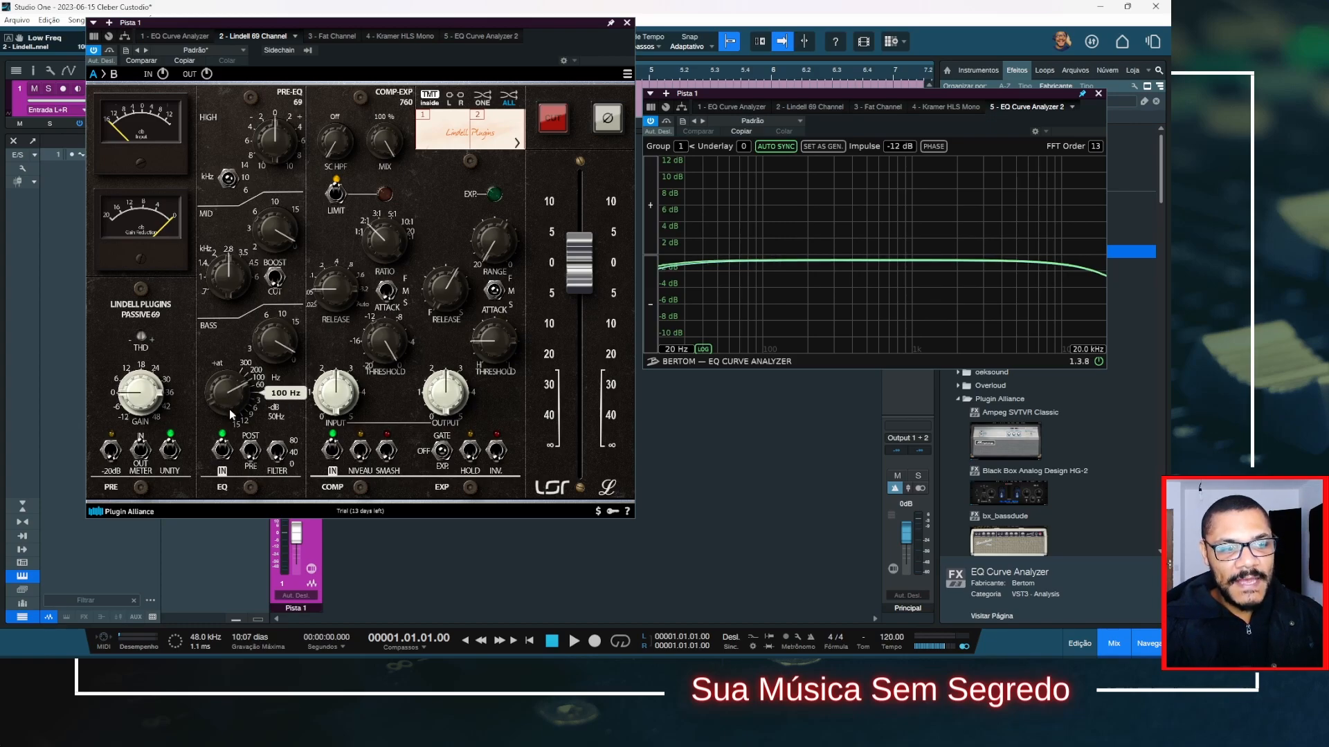
pyautogui.moveTo(230, 411); pyautogui.dragTo(298, 250)
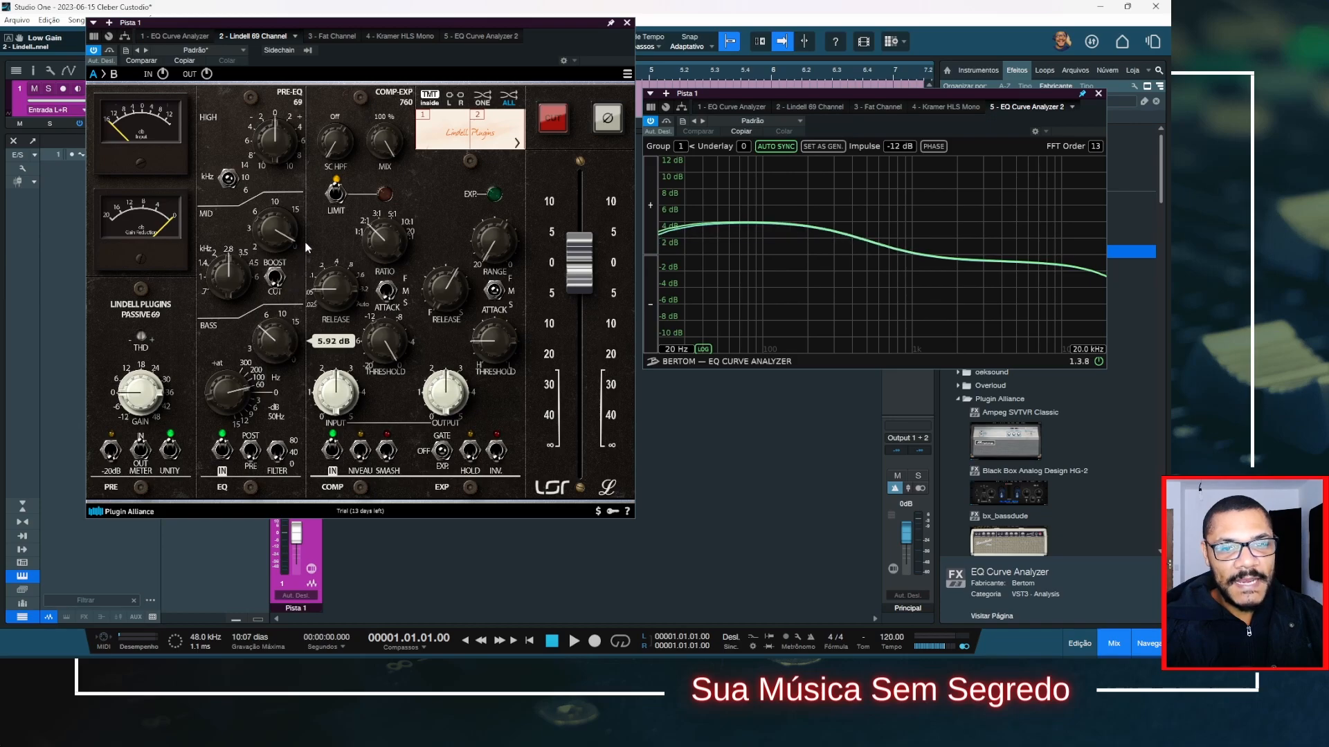
pyautogui.moveTo(239, 389); pyautogui.dragTo(241, 401)
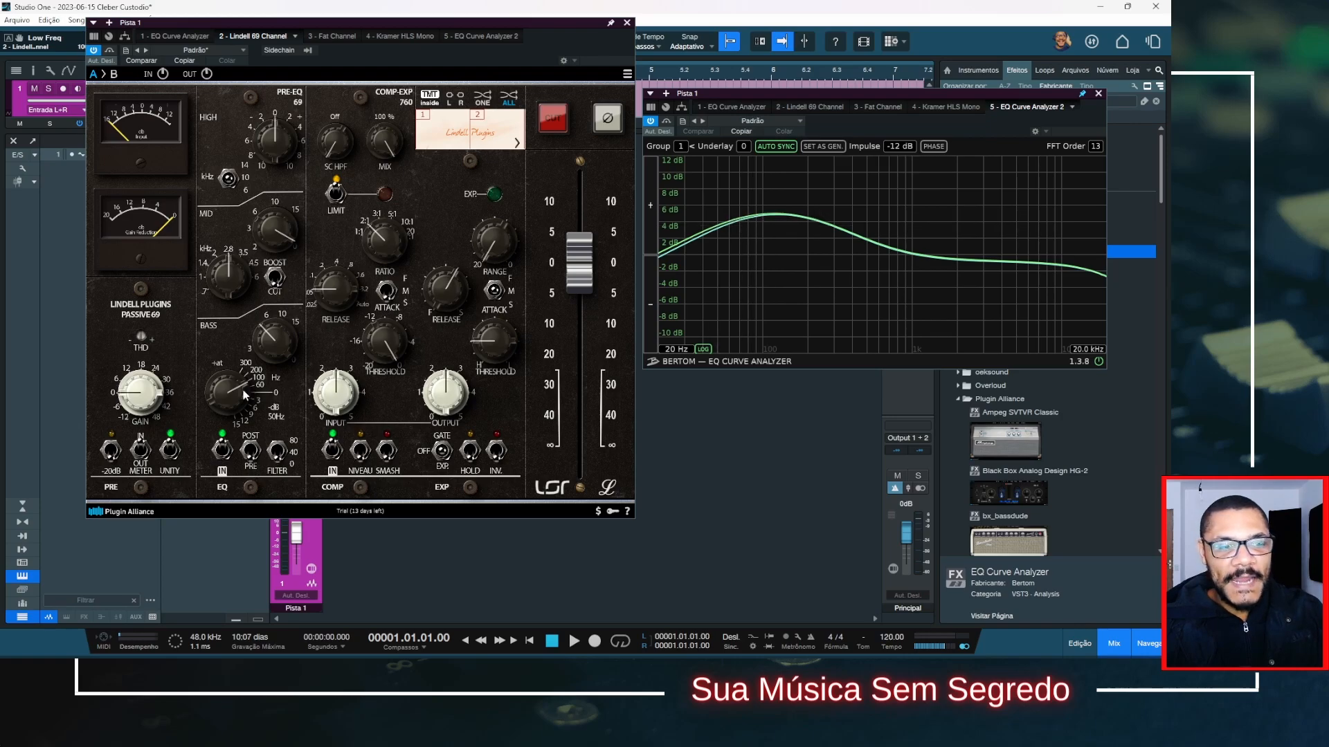
pyautogui.scroll(2, 235, 400)
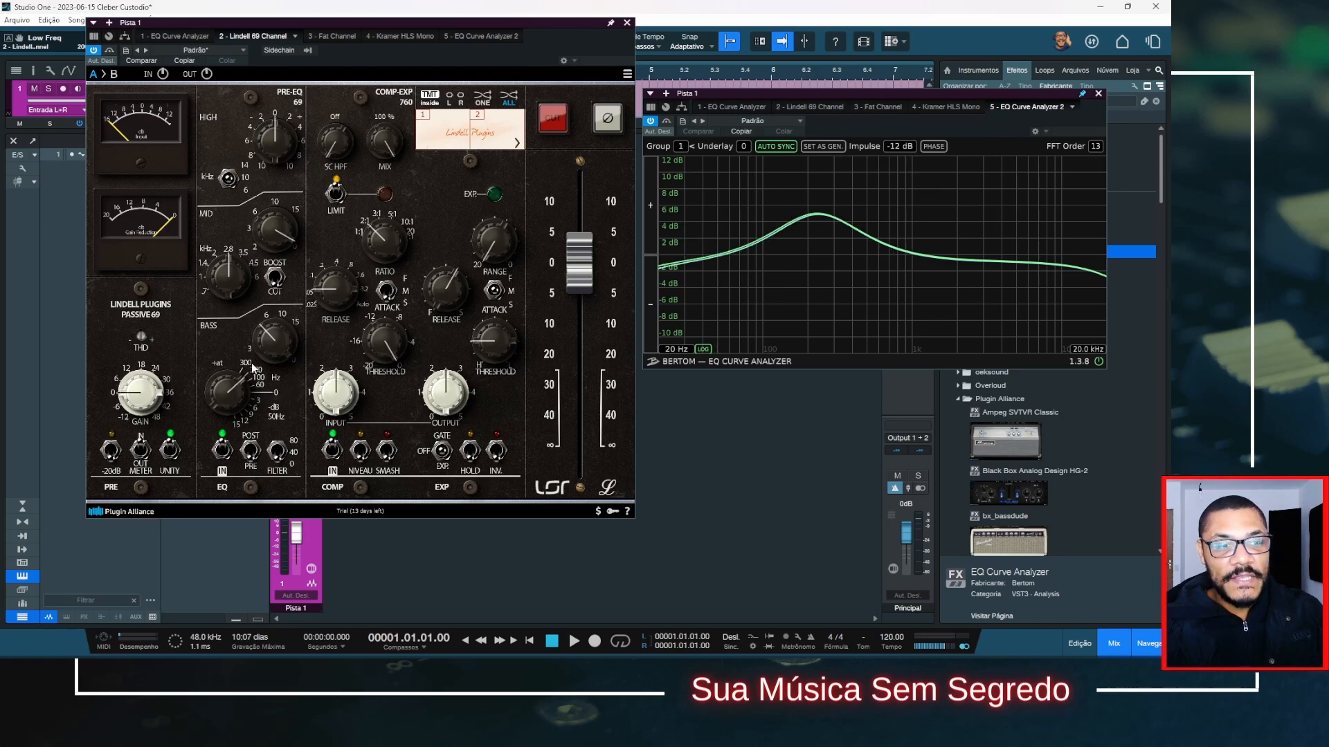
pyautogui.scroll(1, 232, 398)
pyautogui.moveTo(231, 402)
pyautogui.mouseDown()
pyautogui.moveTo(233, 363)
pyautogui.moveTo(240, 396)
pyautogui.moveTo(238, 377)
pyautogui.mouseUp()
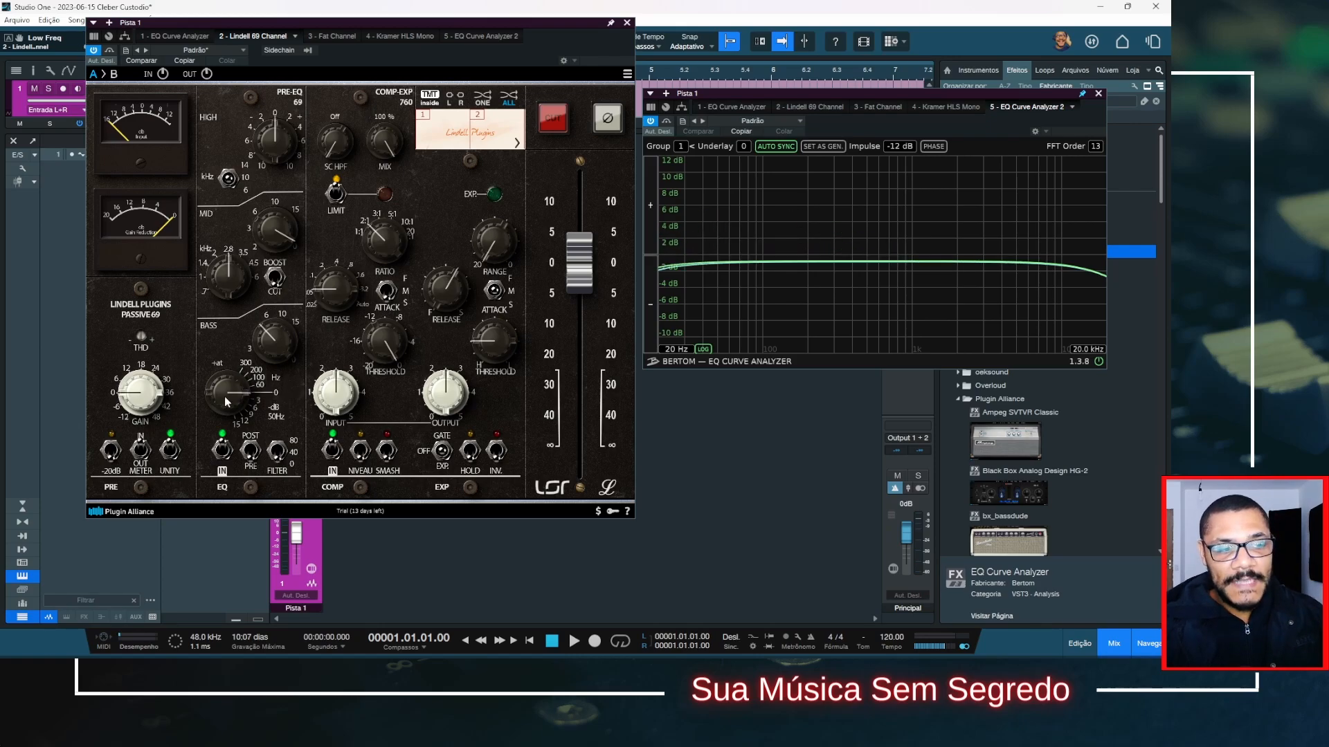
# Try several bass-cut positions with a higher bass gain, and return the bass frequency knob to 0
pyautogui.moveTo(226, 393)
pyautogui.mouseDown()
pyautogui.moveTo(232, 377)
pyautogui.moveTo(239, 389)
pyautogui.mouseUp()
pyautogui.moveTo(281, 353)
pyautogui.mouseDown()
pyautogui.moveTo(290, 322)
pyautogui.moveTo(291, 335)
pyautogui.mouseUp()
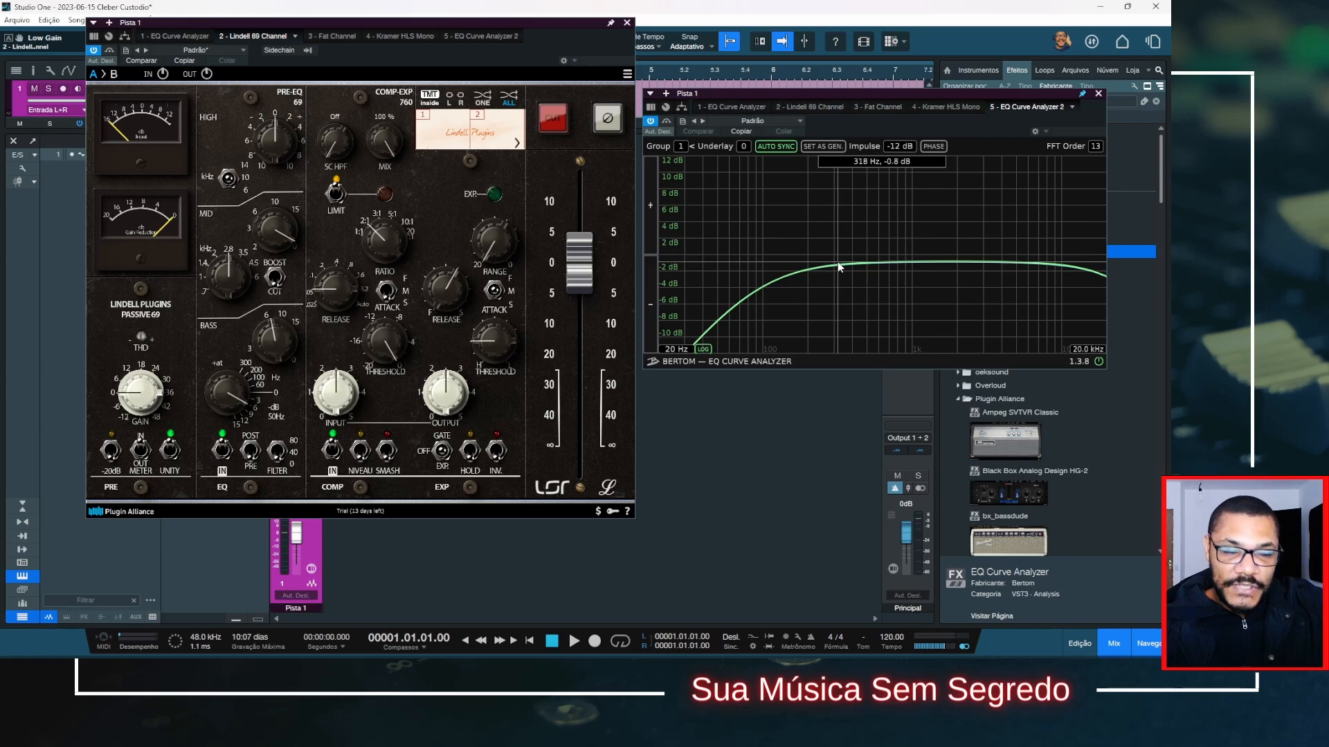
pyautogui.moveTo(221, 399); pyautogui.dragTo(244, 374)
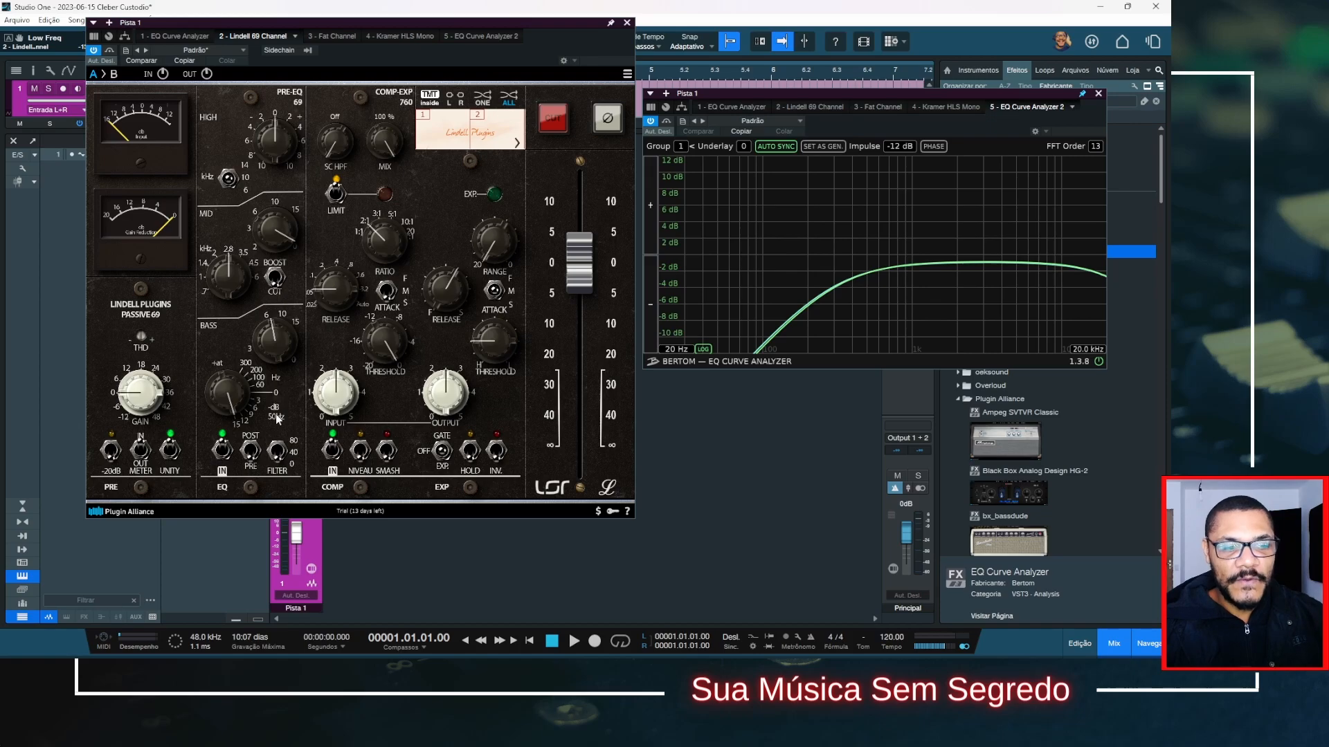
pyautogui.moveTo(226, 395); pyautogui.dragTo(239, 433)
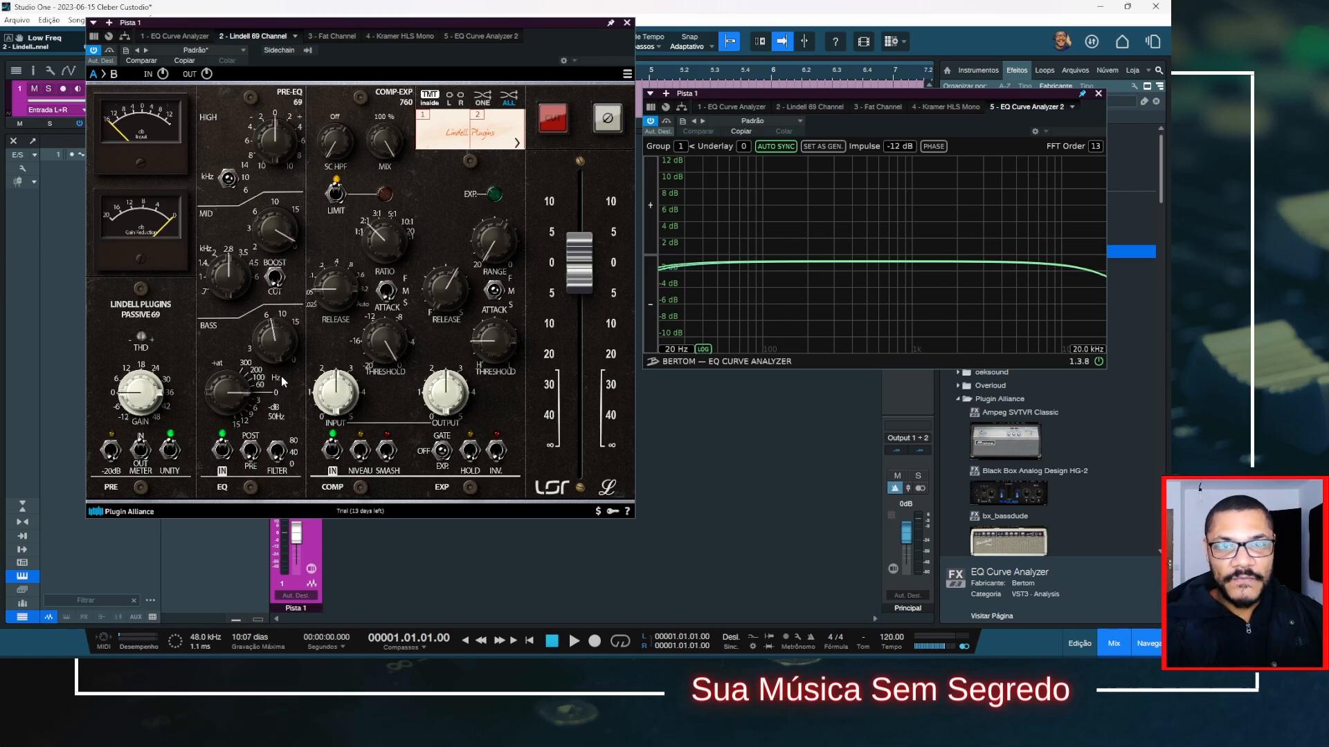
# Turn on the EQ's high-pass filter at 40 Hz and raise it to 80 Hz, checking the curve on the analyzer
pyautogui.click(276, 454)
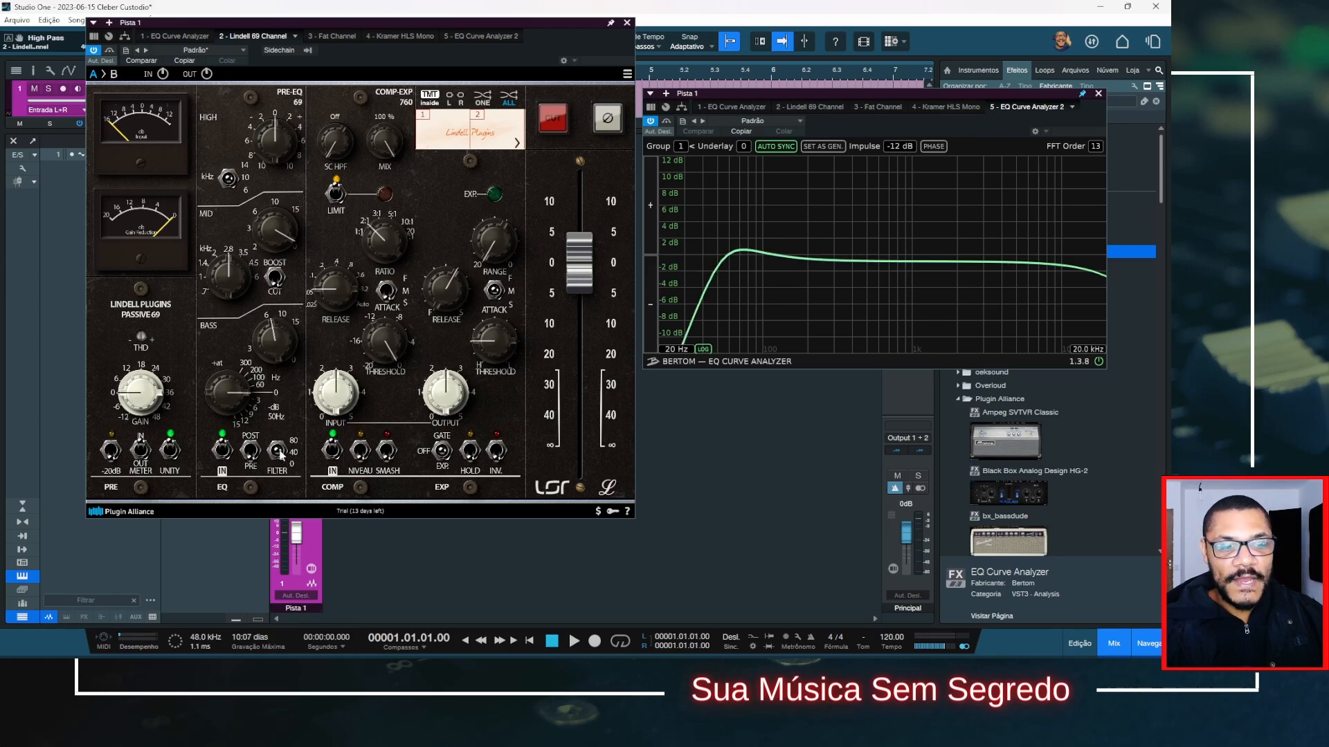
pyautogui.click(277, 442)
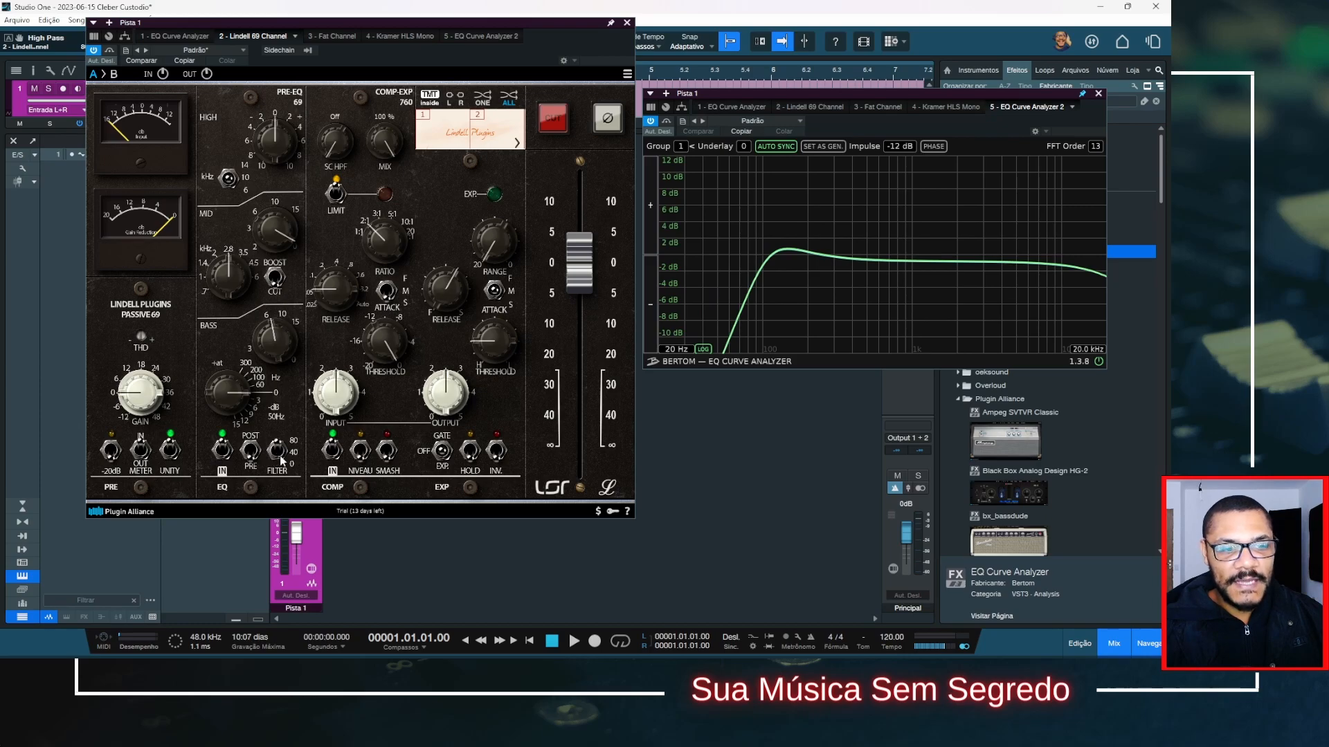
pyautogui.moveTo(791, 335)
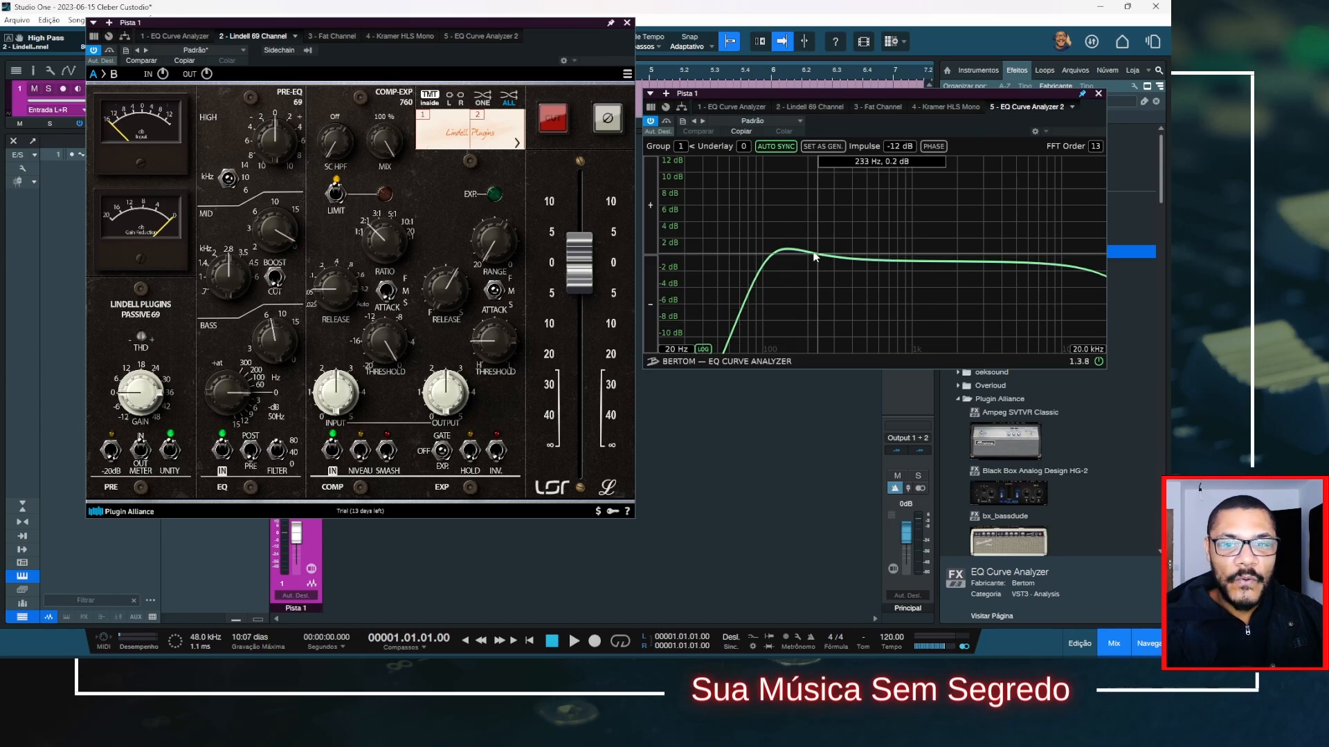
# Turn the Lindell bass gain down and switch the EQ's high-pass filter off
pyautogui.moveTo(277, 339); pyautogui.dragTo(284, 407)
pyautogui.moveTo(796, 283)
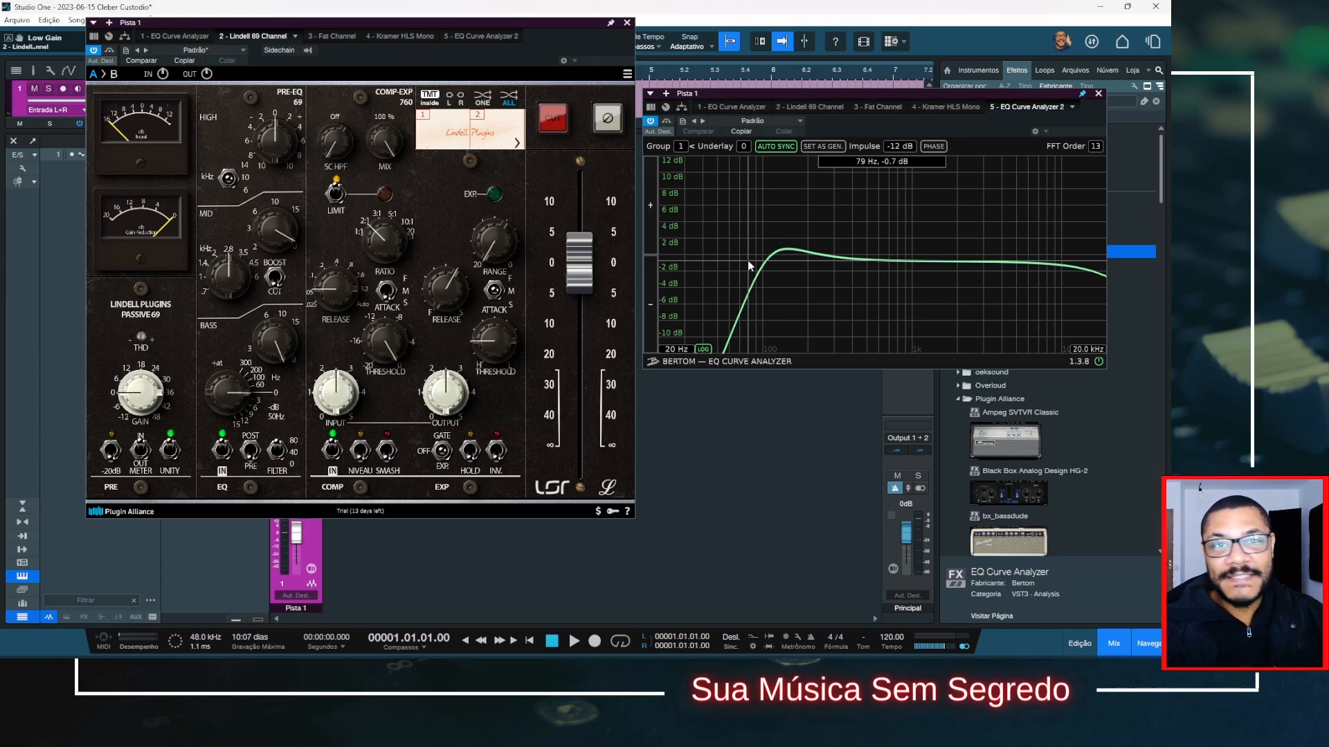
pyautogui.moveTo(277, 449); pyautogui.dragTo(278, 462)
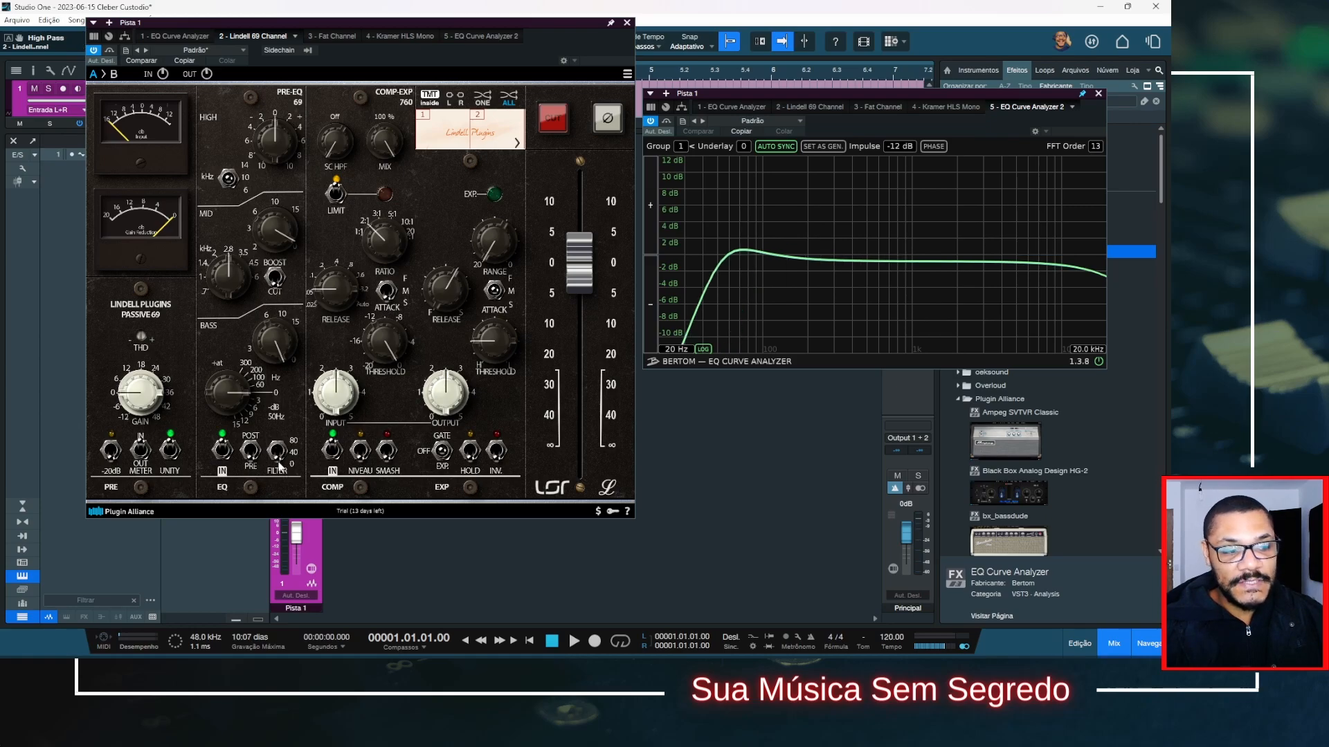
# Toggle the Lindell EQ section off and back on, and try its pre/post switch
pyautogui.click(221, 451)
pyautogui.click(223, 451)
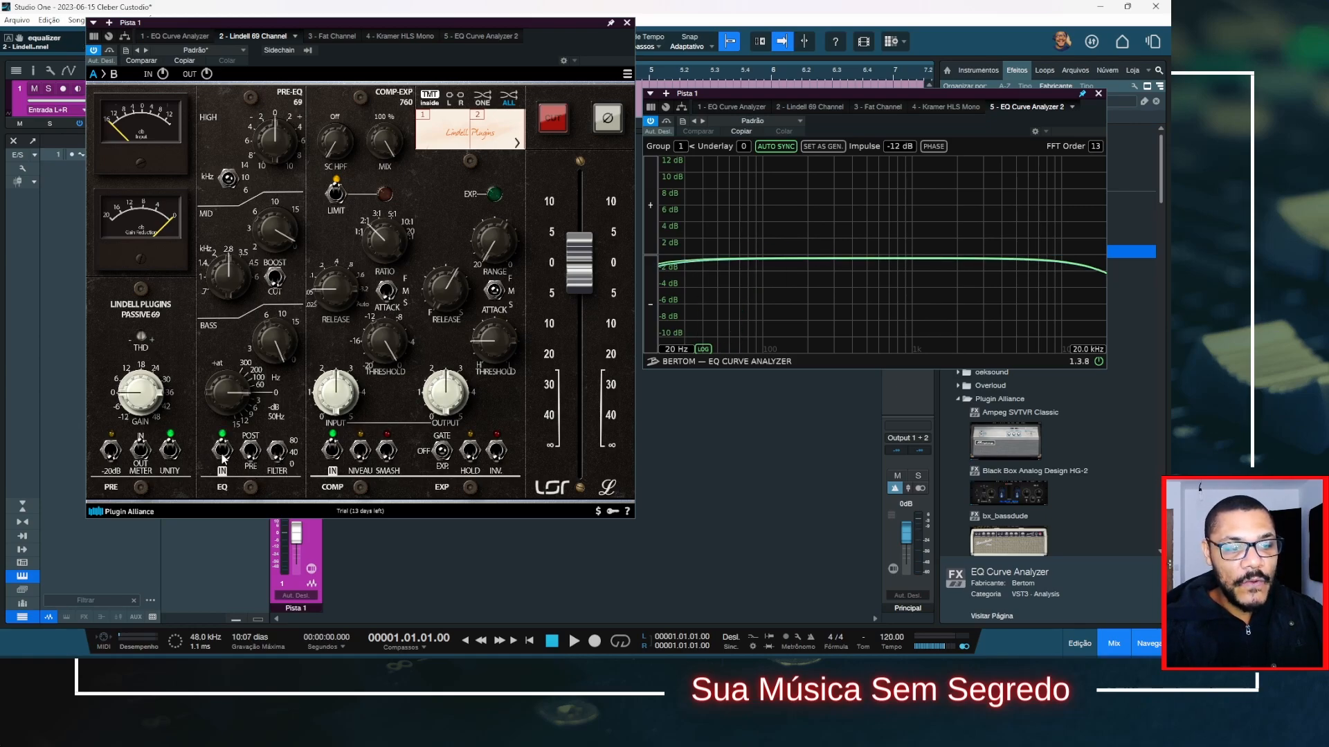
pyautogui.click(252, 457)
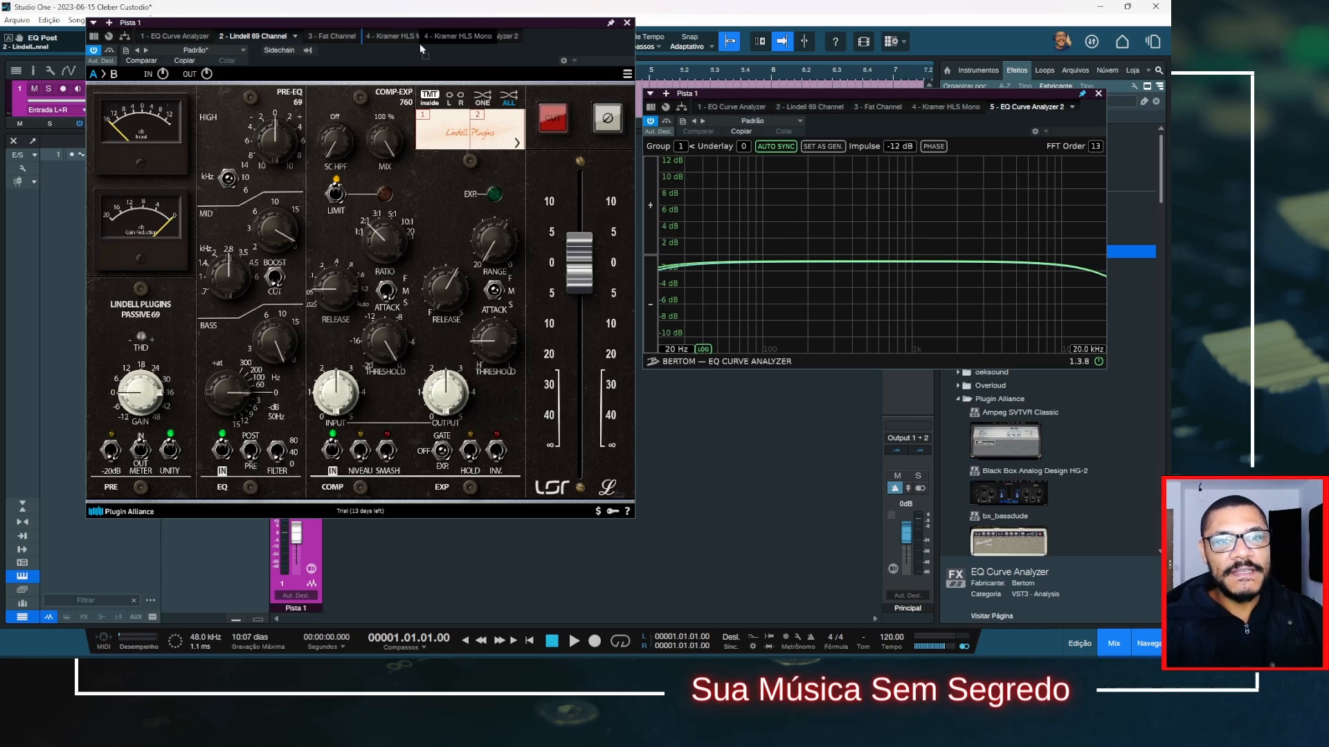
pyautogui.moveTo(451, 58)
pyautogui.mouseDown()
pyautogui.moveTo(430, 43)
pyautogui.moveTo(446, 61)
pyautogui.mouseUp()
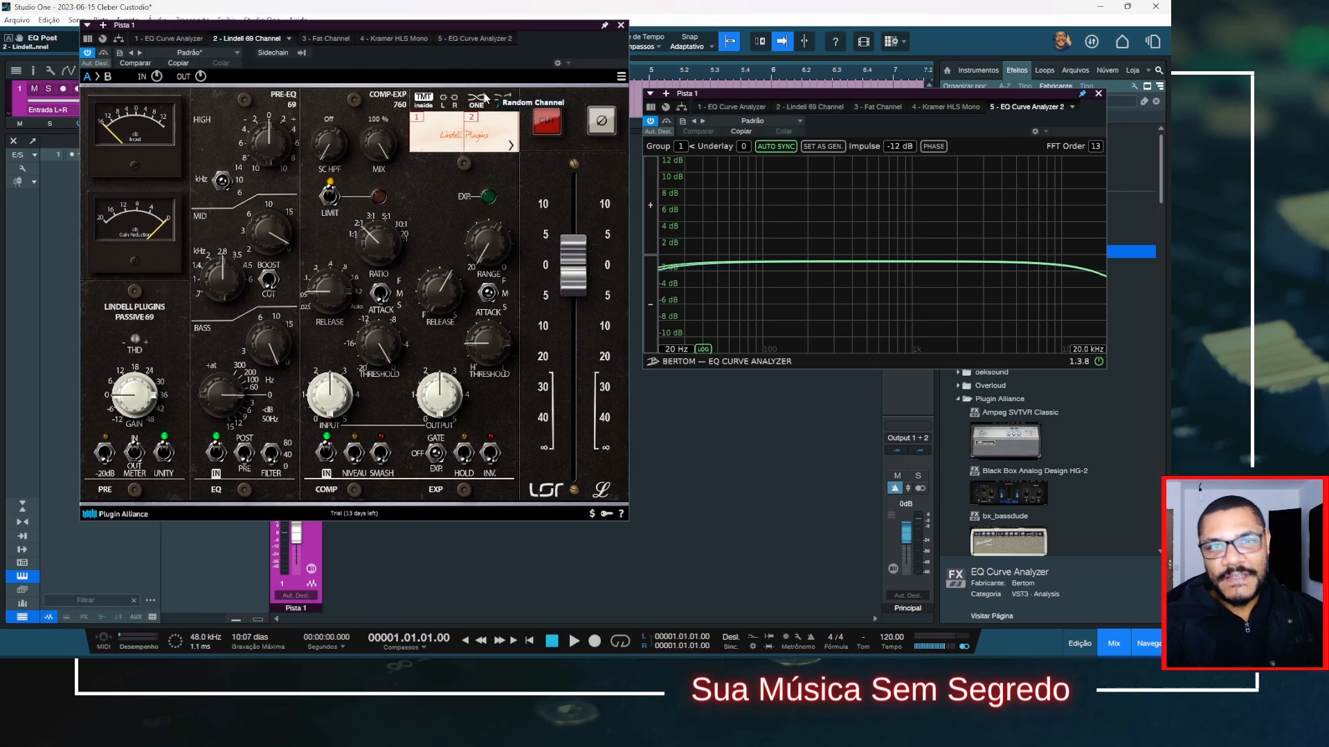
# Turn the bass gain to zero, try bass frequencies up to 300 Hz, and return the frequency knob to 0
pyautogui.moveTo(224, 393)
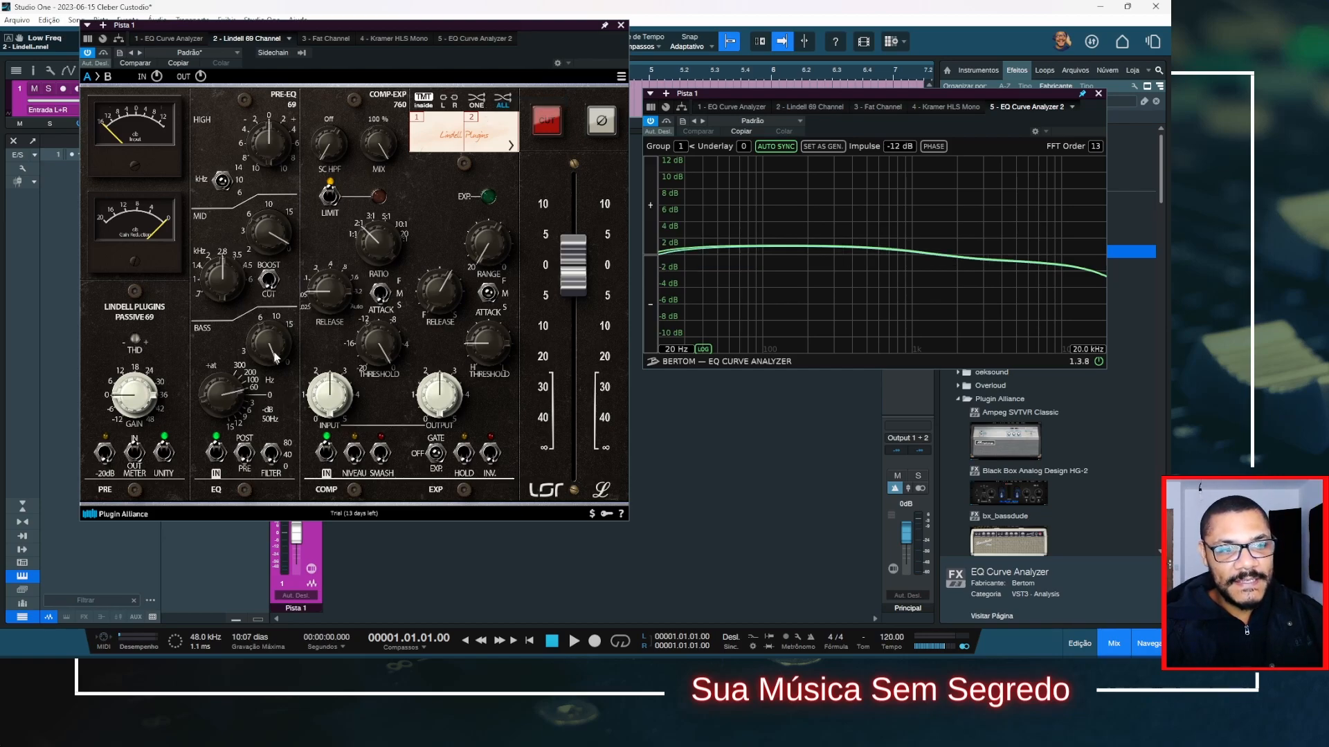
pyautogui.moveTo(276, 340); pyautogui.dragTo(260, 450)
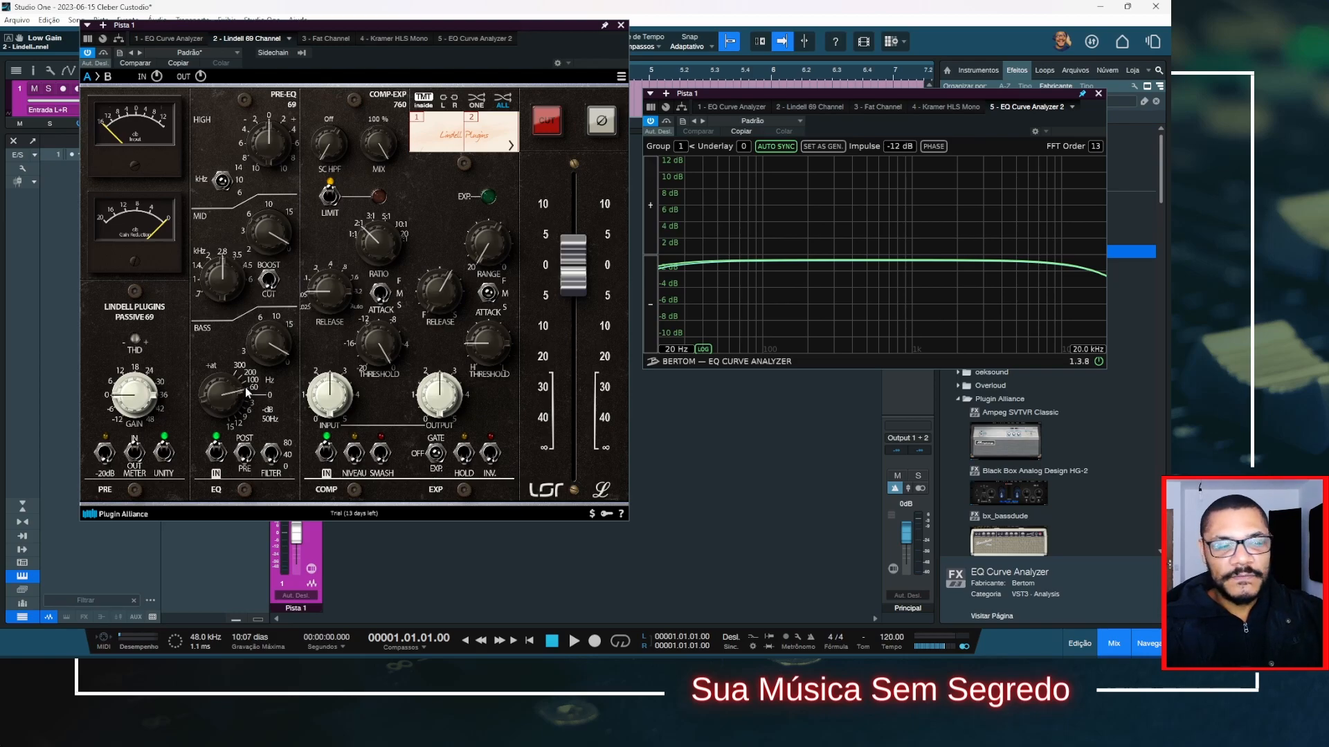
pyautogui.moveTo(225, 393)
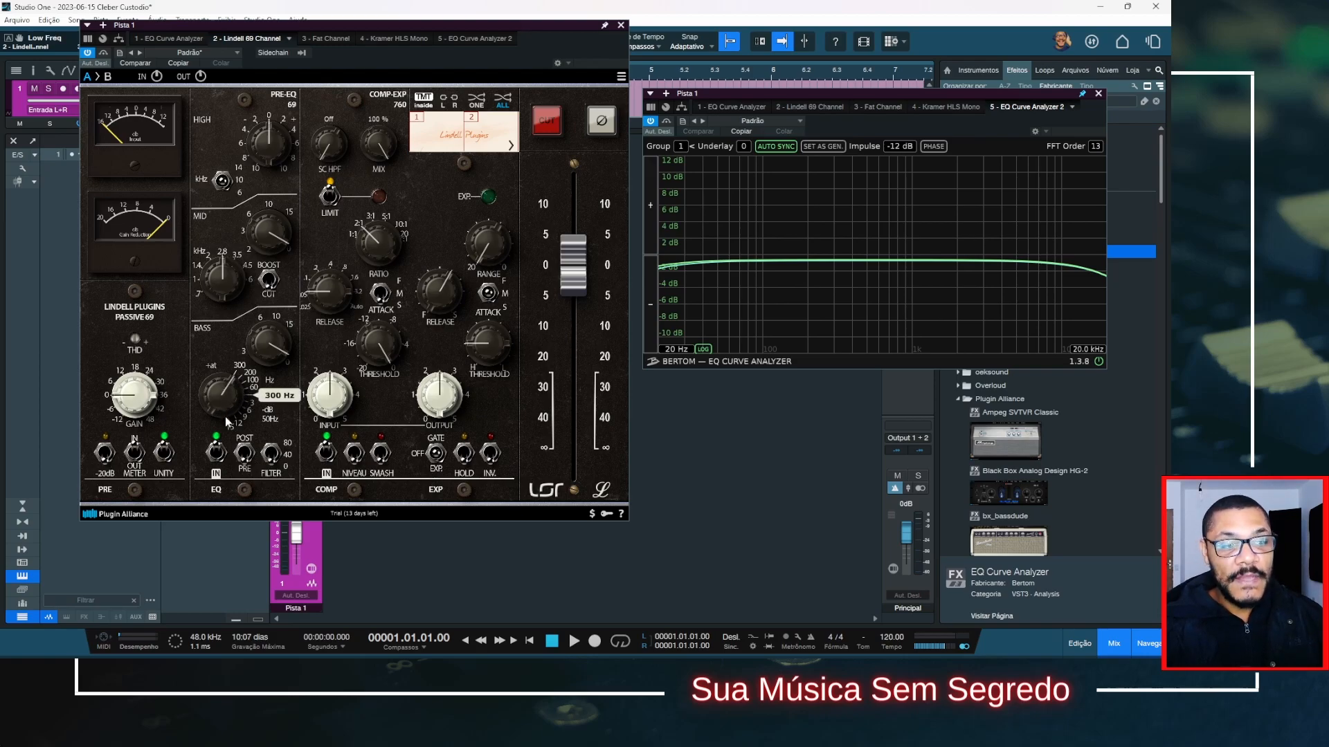
pyautogui.moveTo(230, 401)
pyautogui.mouseDown()
pyautogui.moveTo(236, 387)
pyautogui.moveTo(235, 398)
pyautogui.mouseUp()
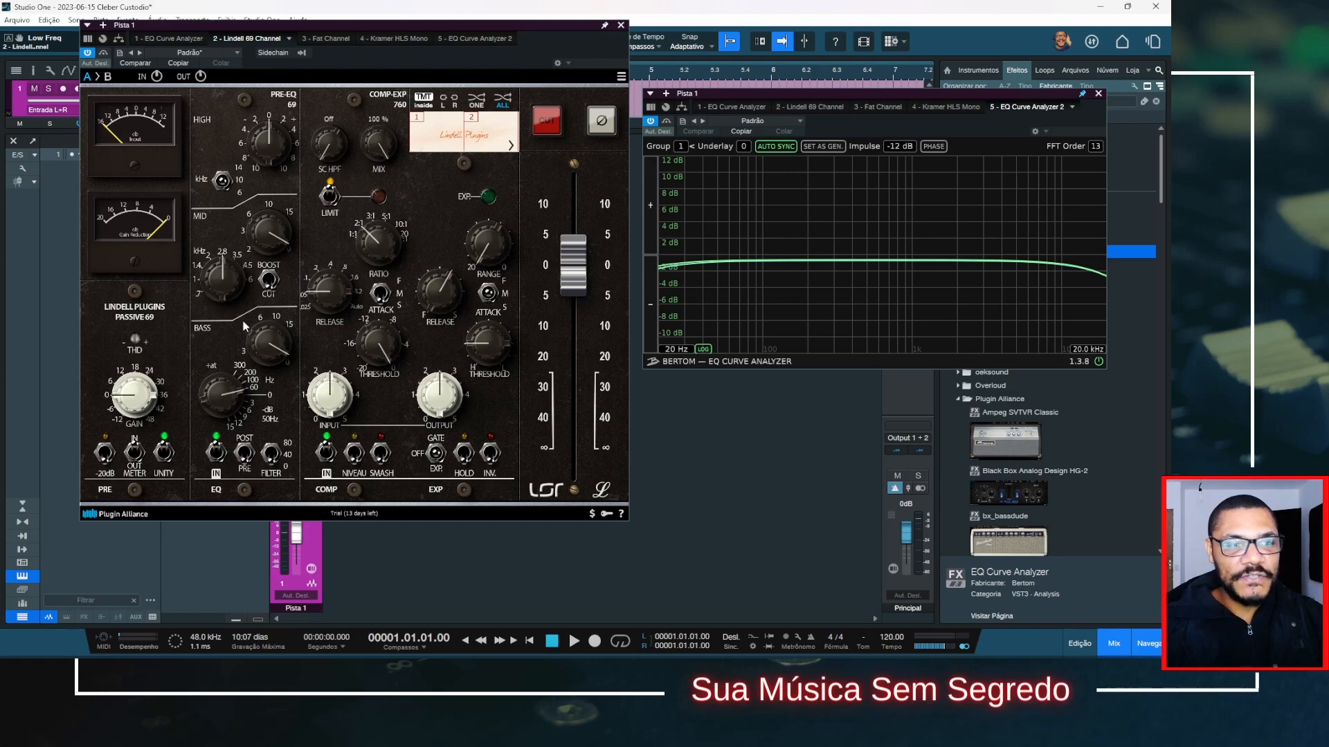
pyautogui.moveTo(232, 394); pyautogui.dragTo(231, 387)
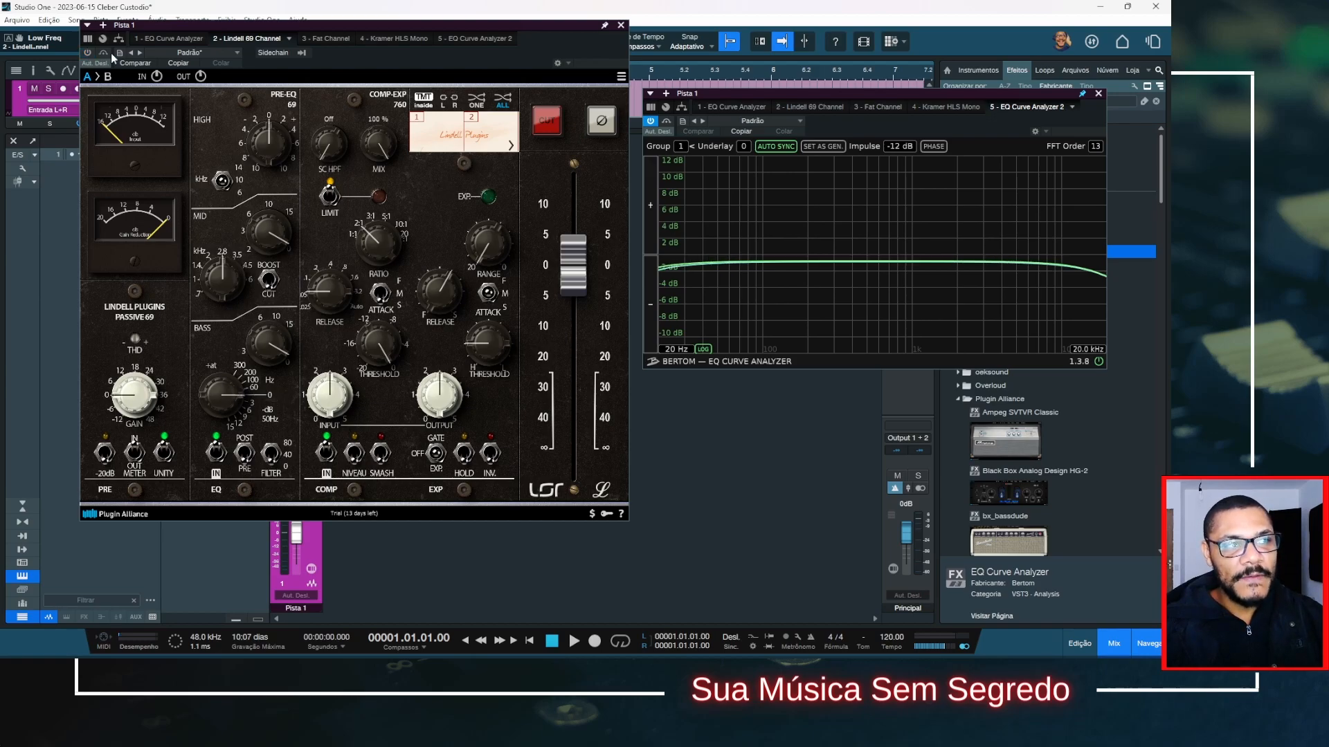
# Bypass and close the Lindell 69 Channel, and activate and open the Fat Channel insert with its Solar 69 equalizer
pyautogui.click(102, 54)
pyautogui.click(621, 25)
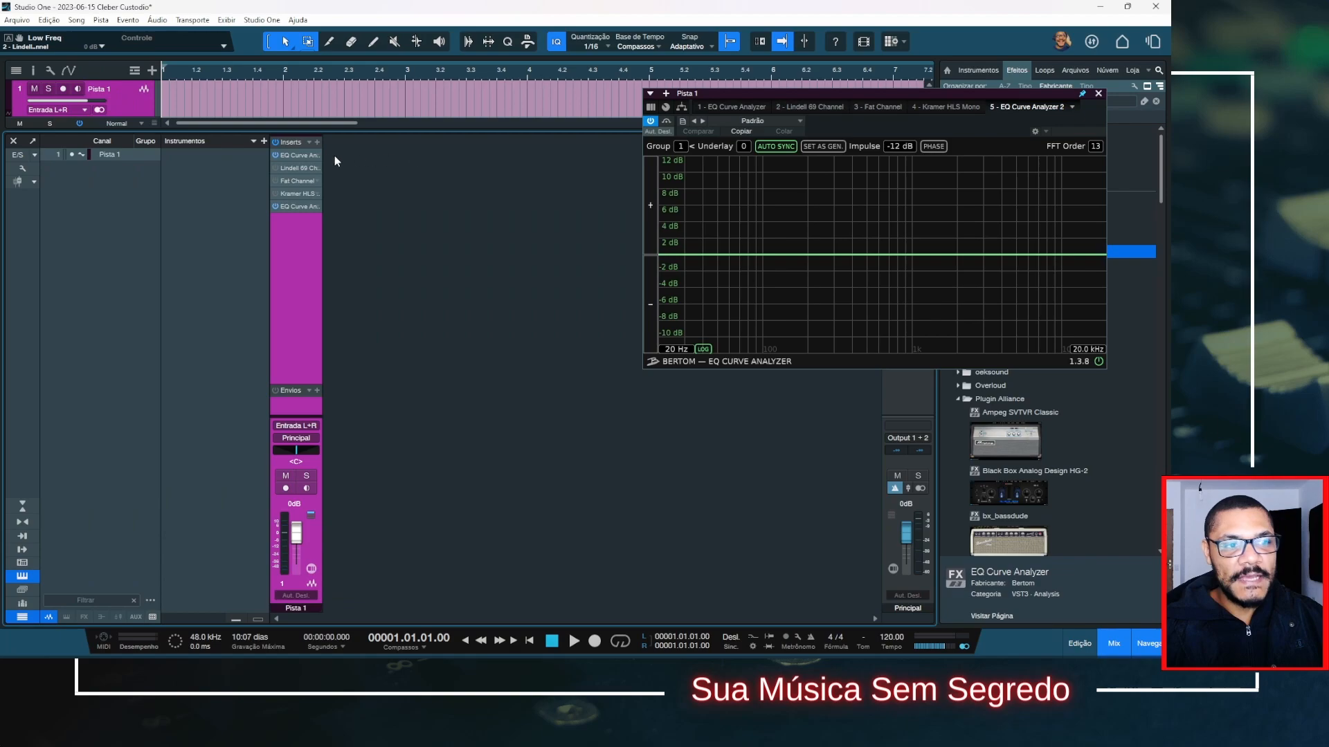
pyautogui.click(276, 181)
pyautogui.click(292, 180)
pyautogui.moveTo(464, 234); pyautogui.dragTo(490, 123)
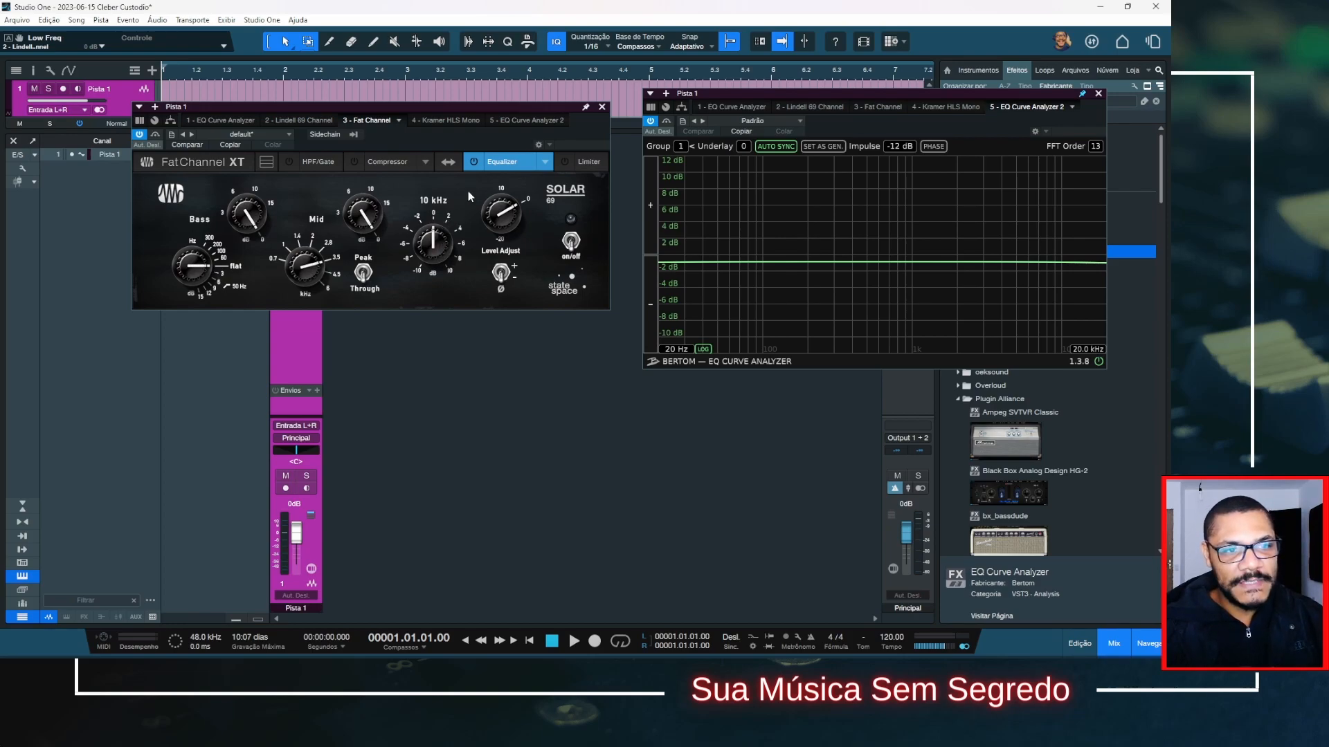
pyautogui.click(474, 163)
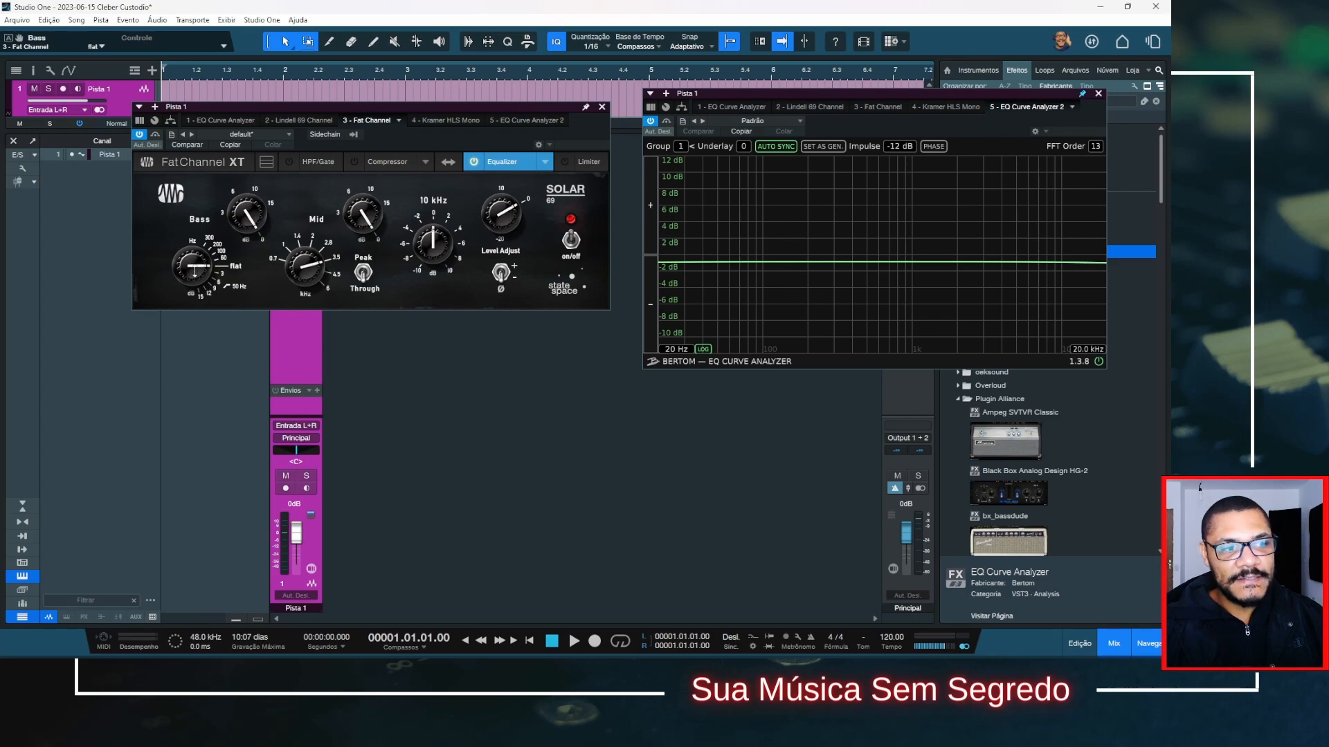
# Set the Solar 69 bass to 60 Hz with 0 dB bass gain, then switch its EQ off and close it
pyautogui.moveTo(195, 272); pyautogui.dragTo(196, 264)
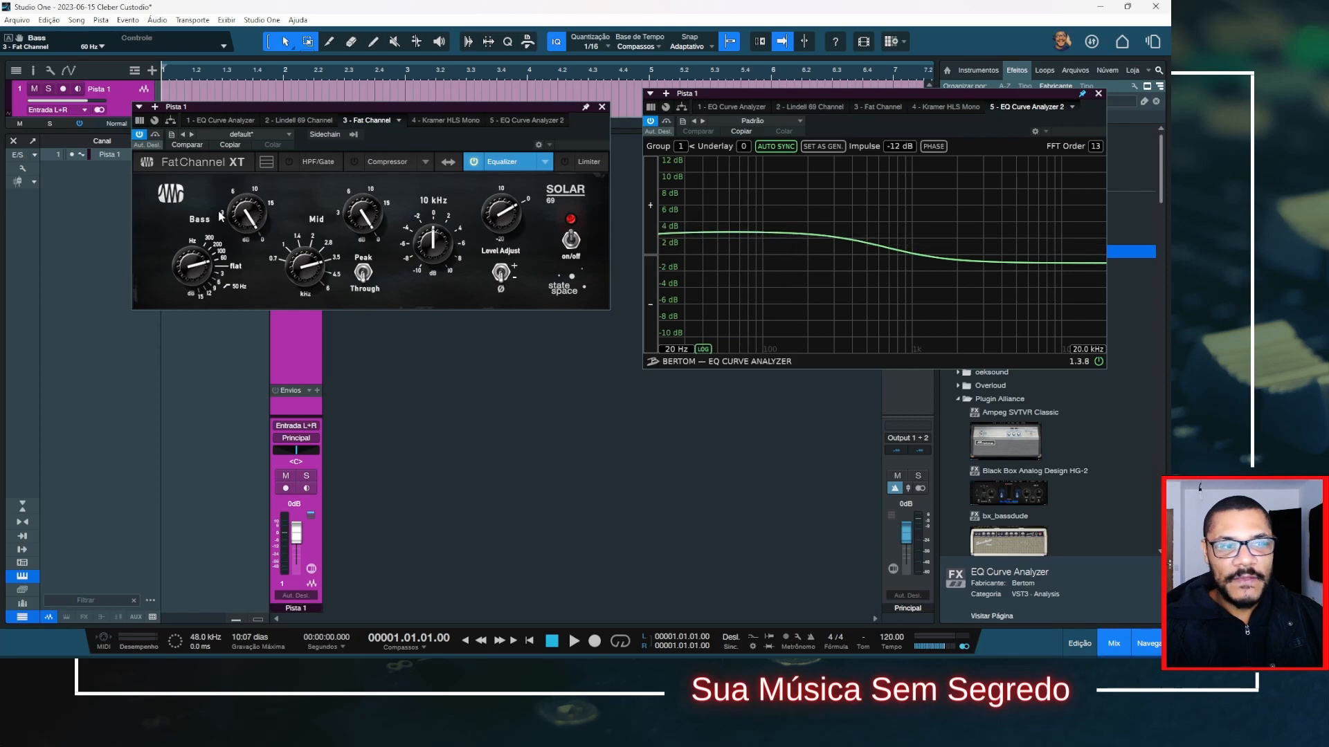
pyautogui.moveTo(252, 209); pyautogui.dragTo(236, 297)
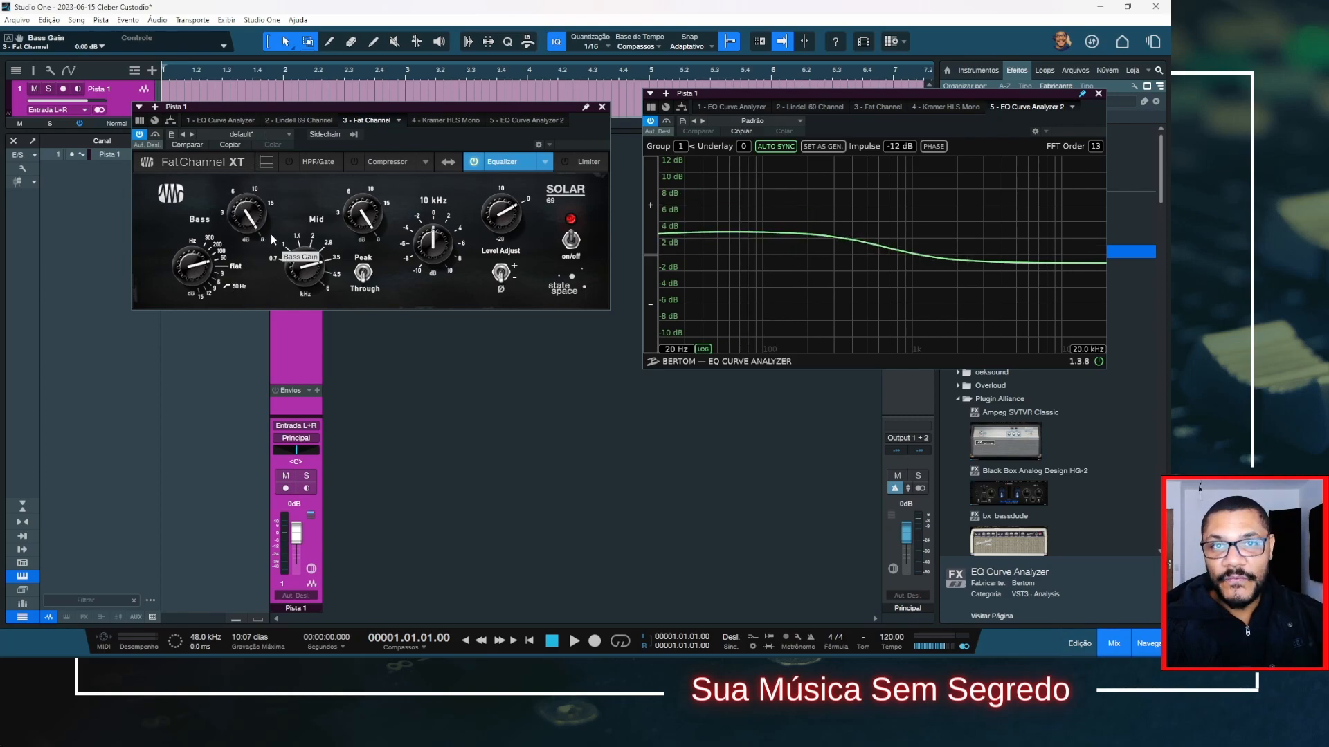
pyautogui.click(571, 240)
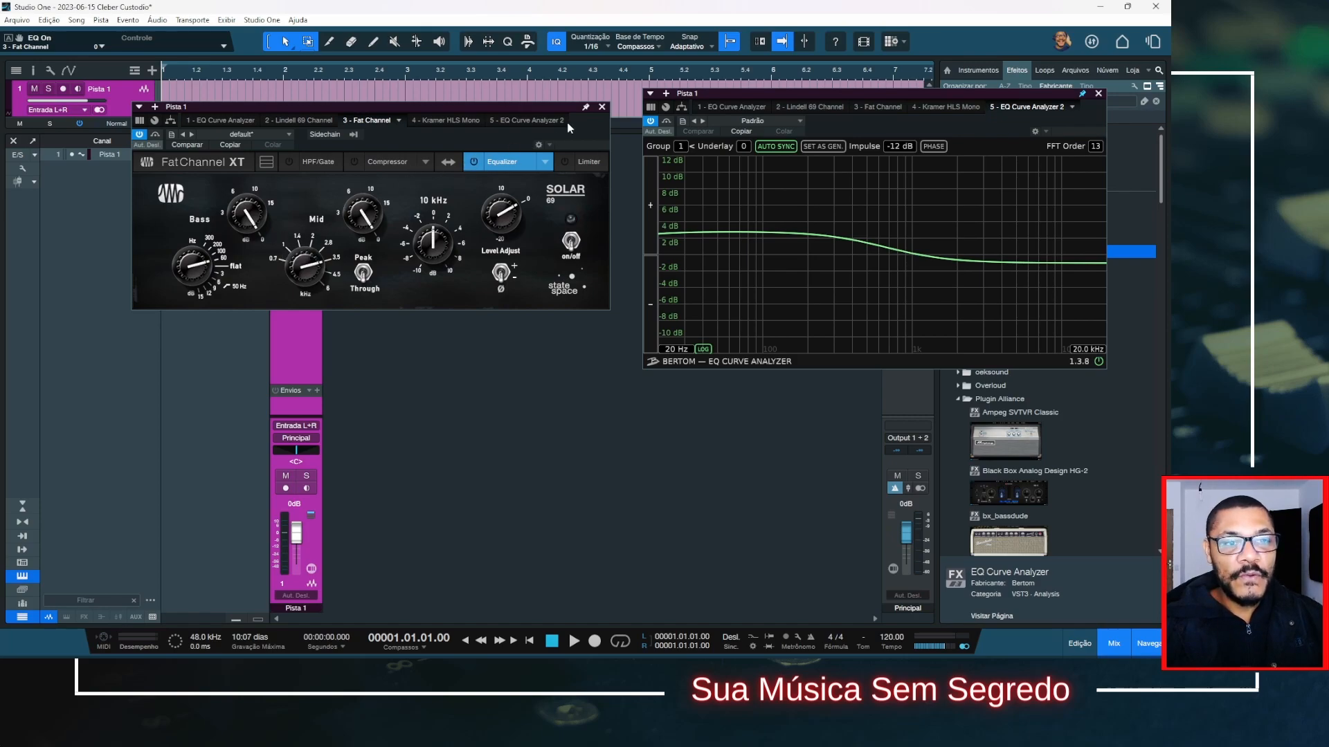
pyautogui.click(602, 107)
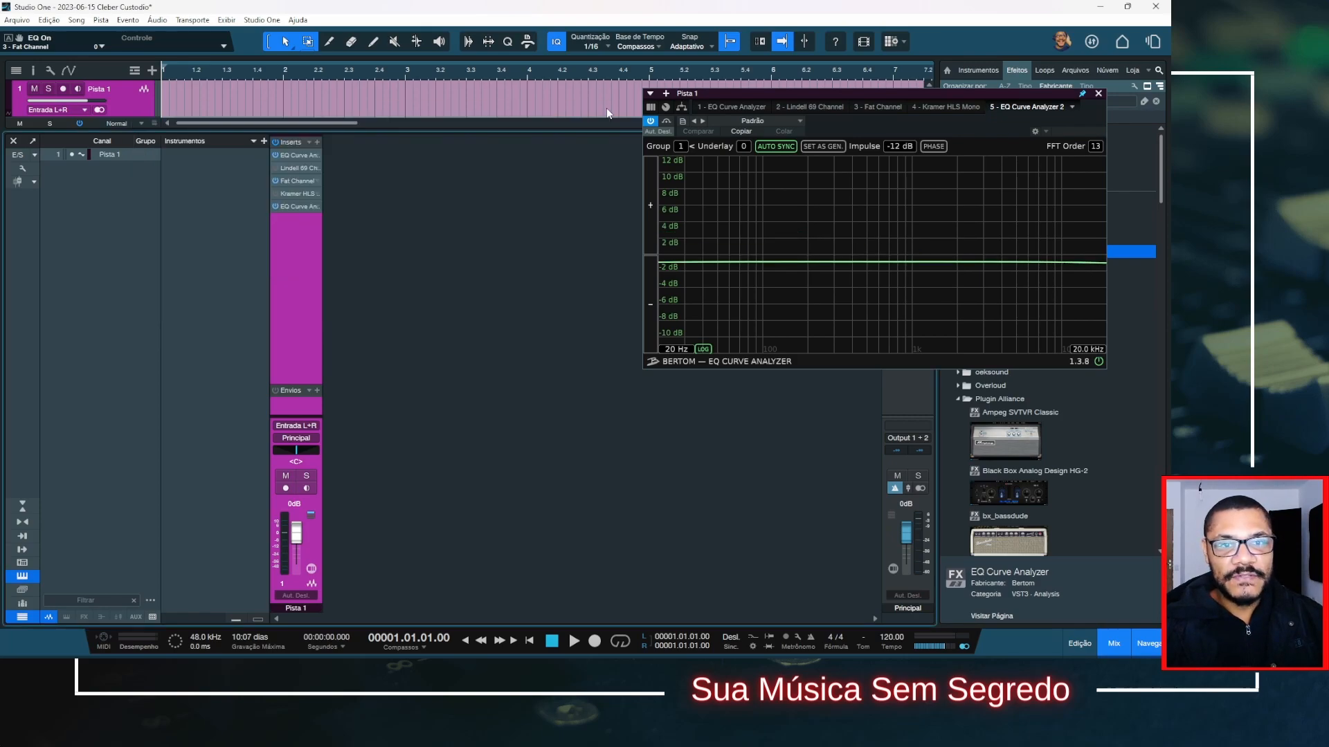
# Activate and open the Kramer HLS Mono insert and set its bass frequency to 60 Hz
pyautogui.click(274, 193)
pyautogui.click(297, 193)
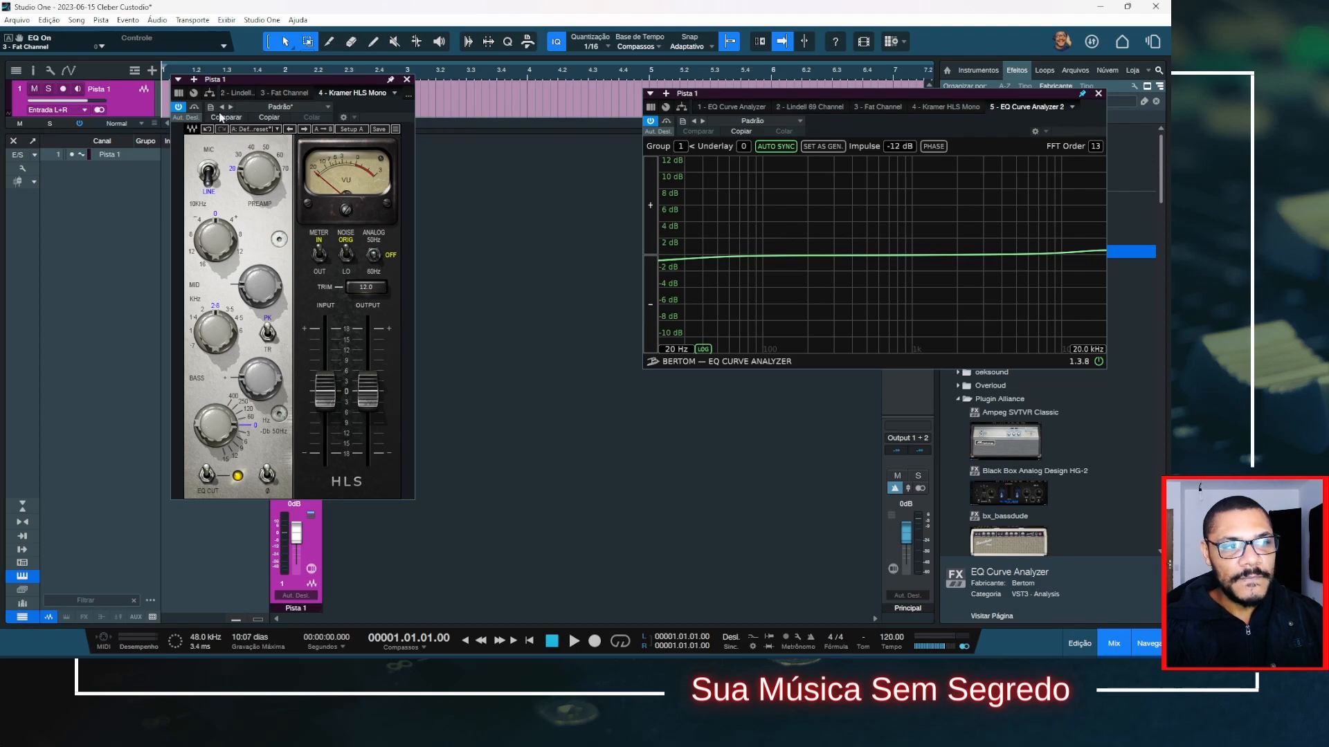
pyautogui.click(222, 426)
pyautogui.moveTo(223, 426); pyautogui.dragTo(225, 426)
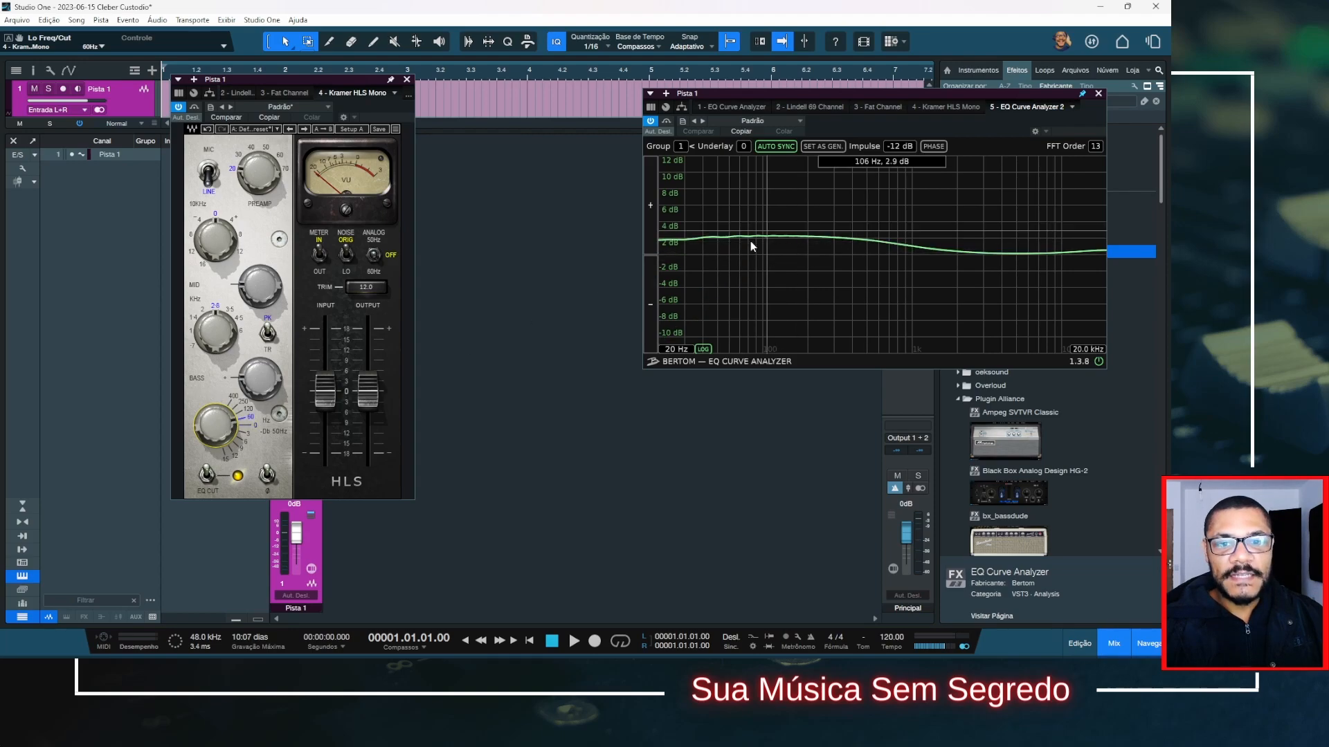
# Try a low boost of 6.4 on the Kramer HLS, return it to 0, and close and bypass the plugin
pyautogui.moveTo(260, 379); pyautogui.dragTo(264, 385)
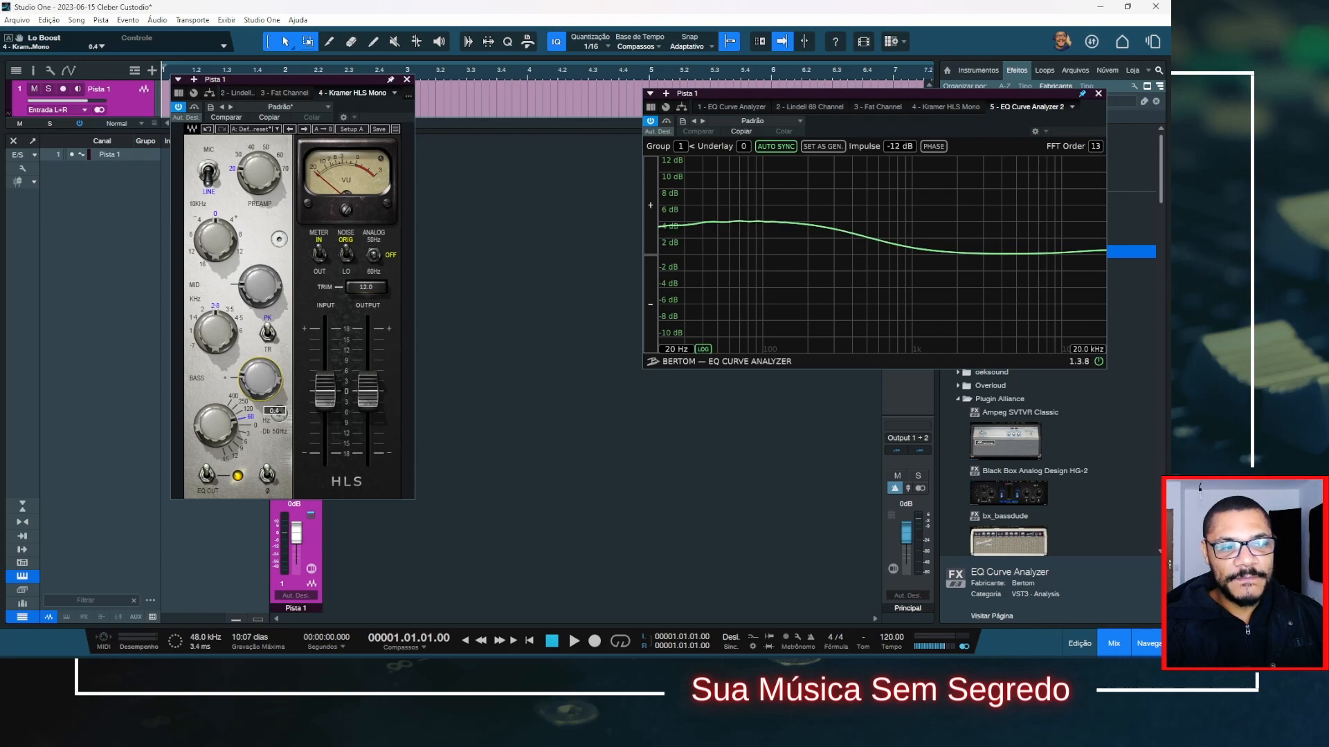
pyautogui.click(406, 80)
pyautogui.click(276, 194)
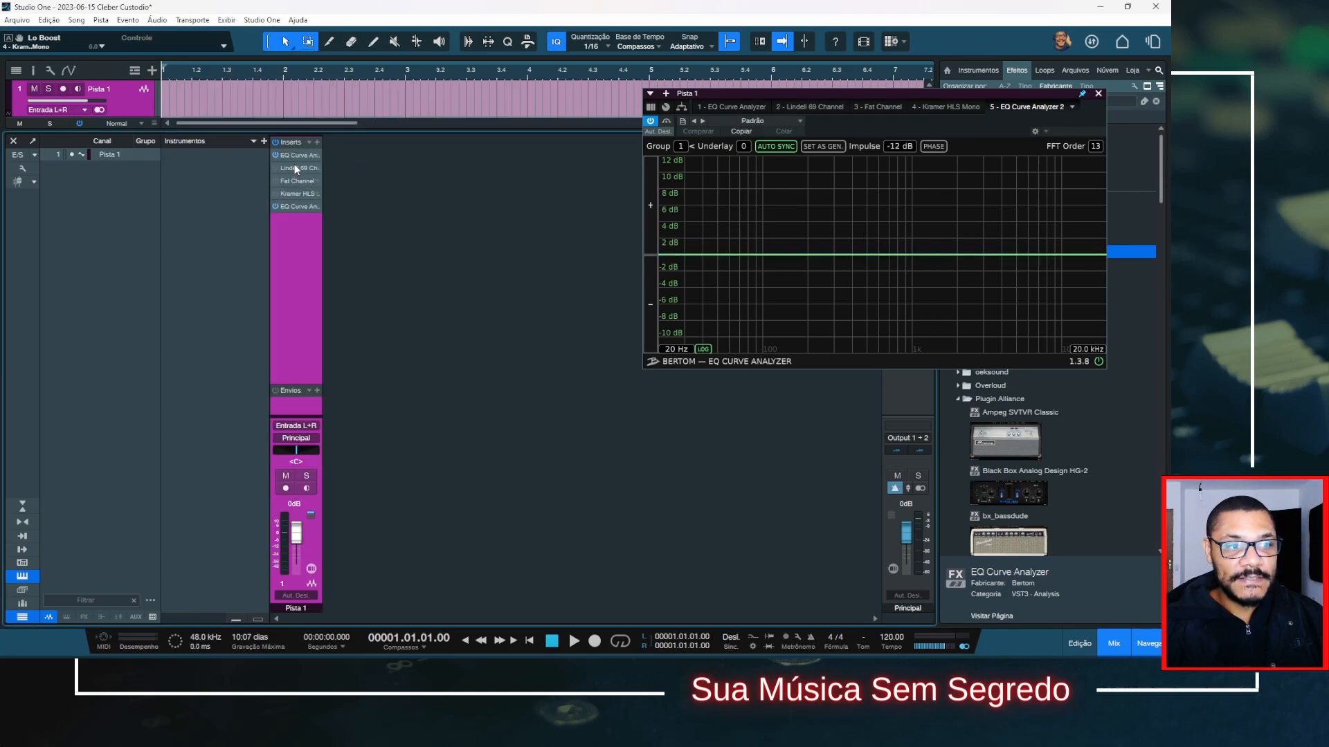
# Reopen and reactivate the Lindell 69 Channel, and move its bass frequency knob off the 0 position
pyautogui.doubleClick(293, 167)
pyautogui.click(88, 53)
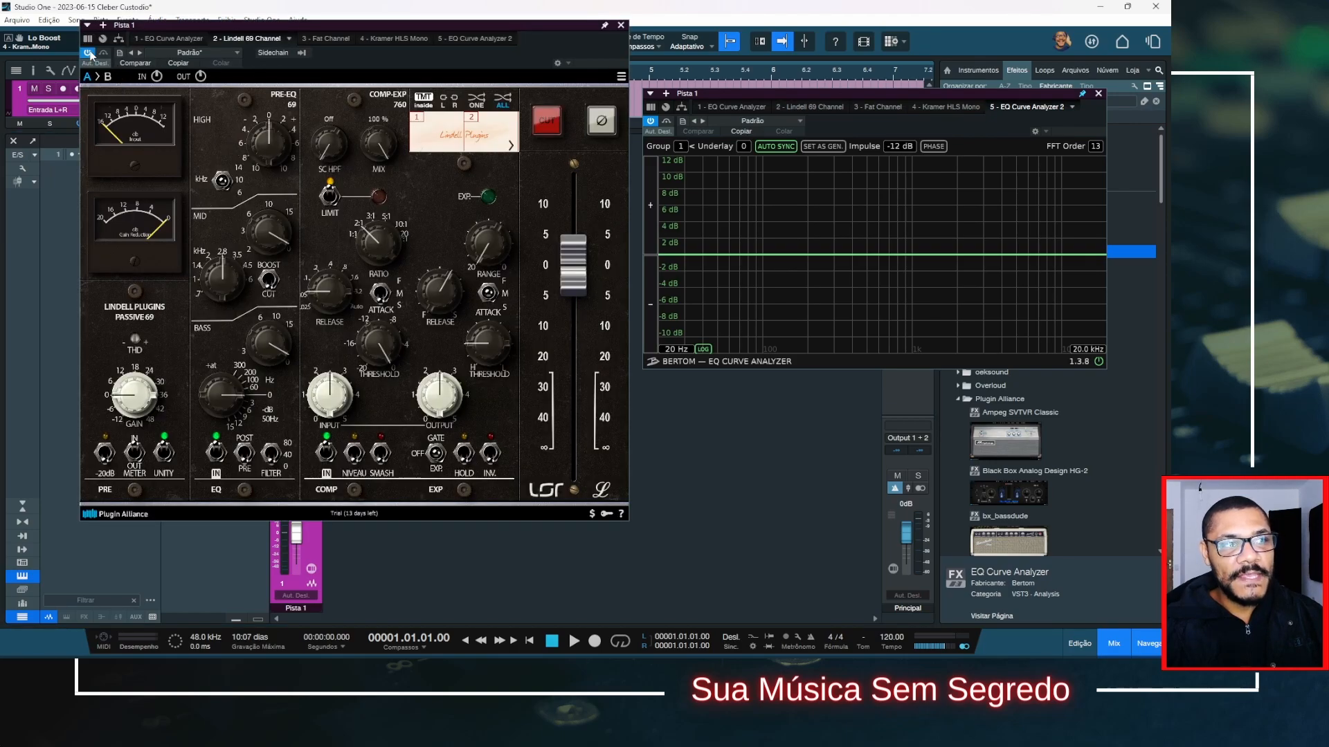
pyautogui.scroll(-1, 226, 409)
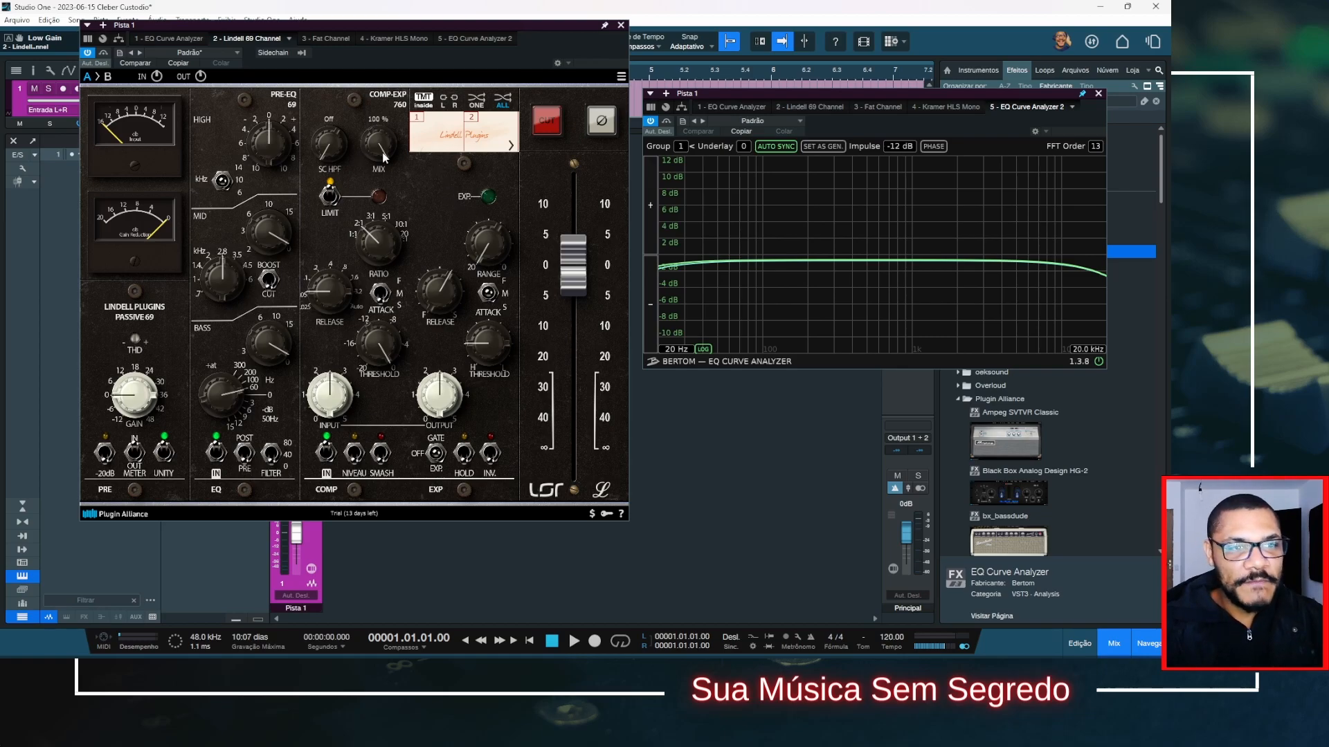
# Try the compressor's sidechain high-pass filter at 24.9 Hz and 94.2 Hz, return it to Off, and leave the mix at 100%
pyautogui.moveTo(333, 144)
pyautogui.scroll(3, 334, 128)
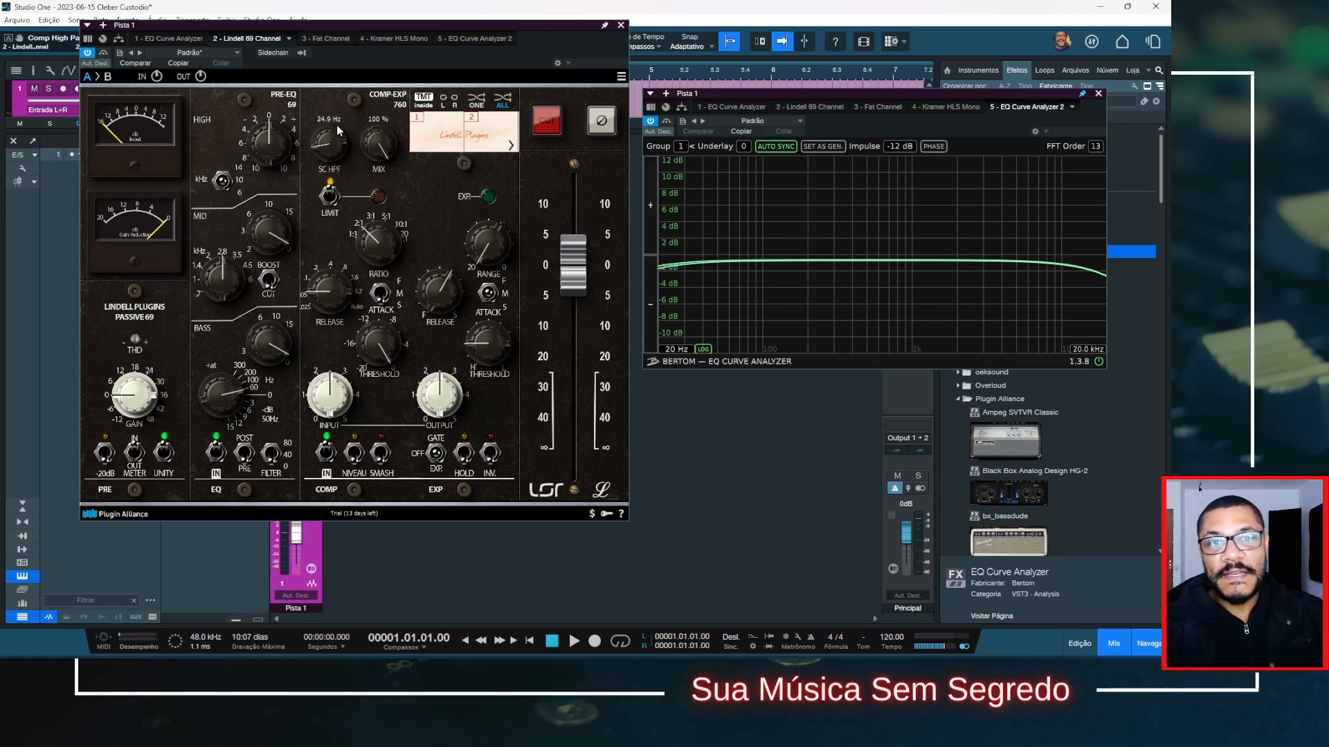
pyautogui.scroll(-2, 340, 174)
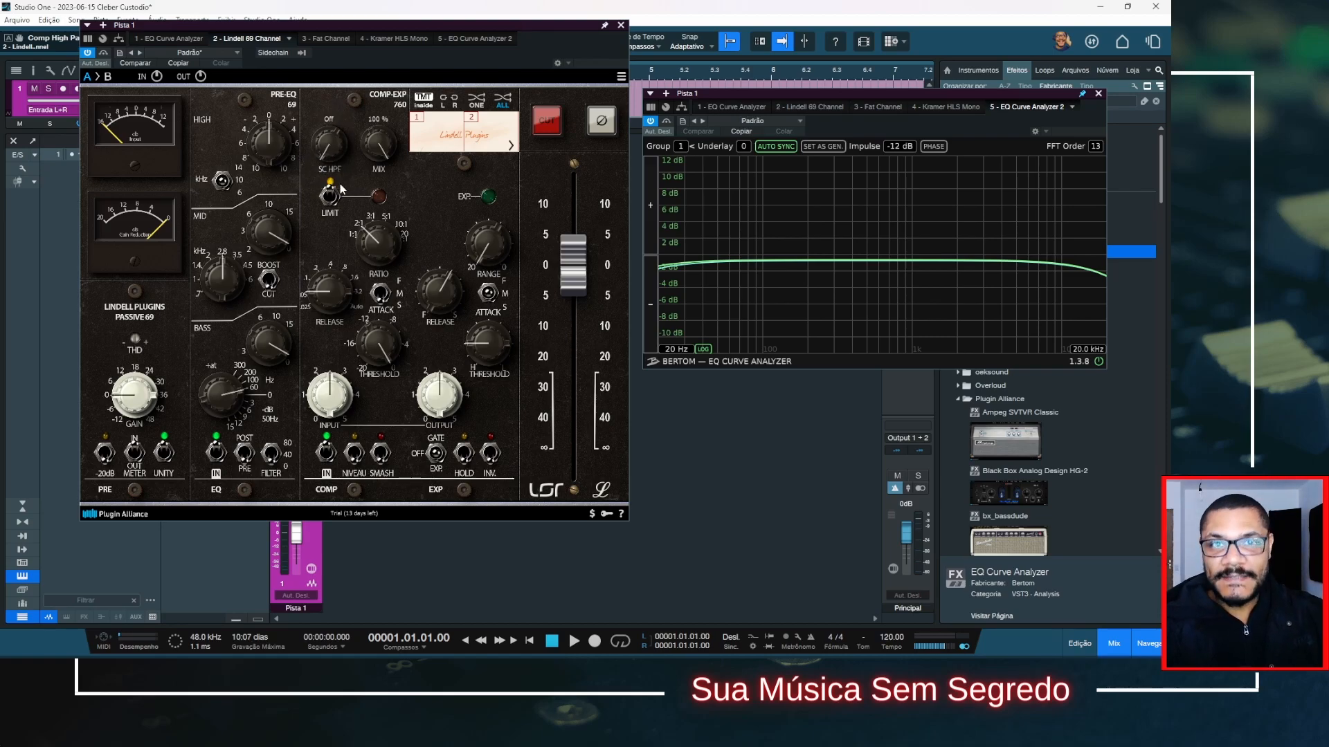
pyautogui.moveTo(339, 148); pyautogui.dragTo(337, 77)
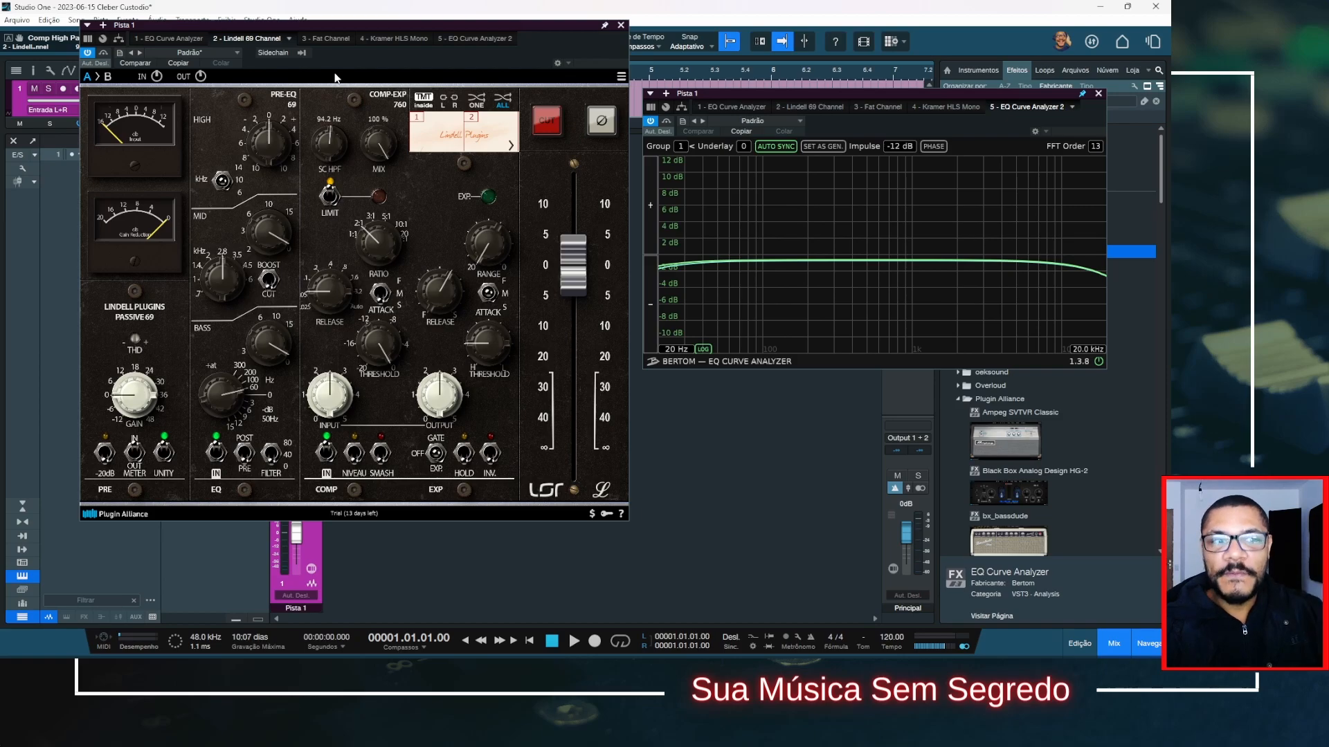
pyautogui.moveTo(329, 145); pyautogui.dragTo(335, 234)
pyautogui.moveTo(373, 152)
pyautogui.mouseDown()
pyautogui.moveTo(373, 193)
pyautogui.moveTo(380, 156)
pyautogui.mouseUp()
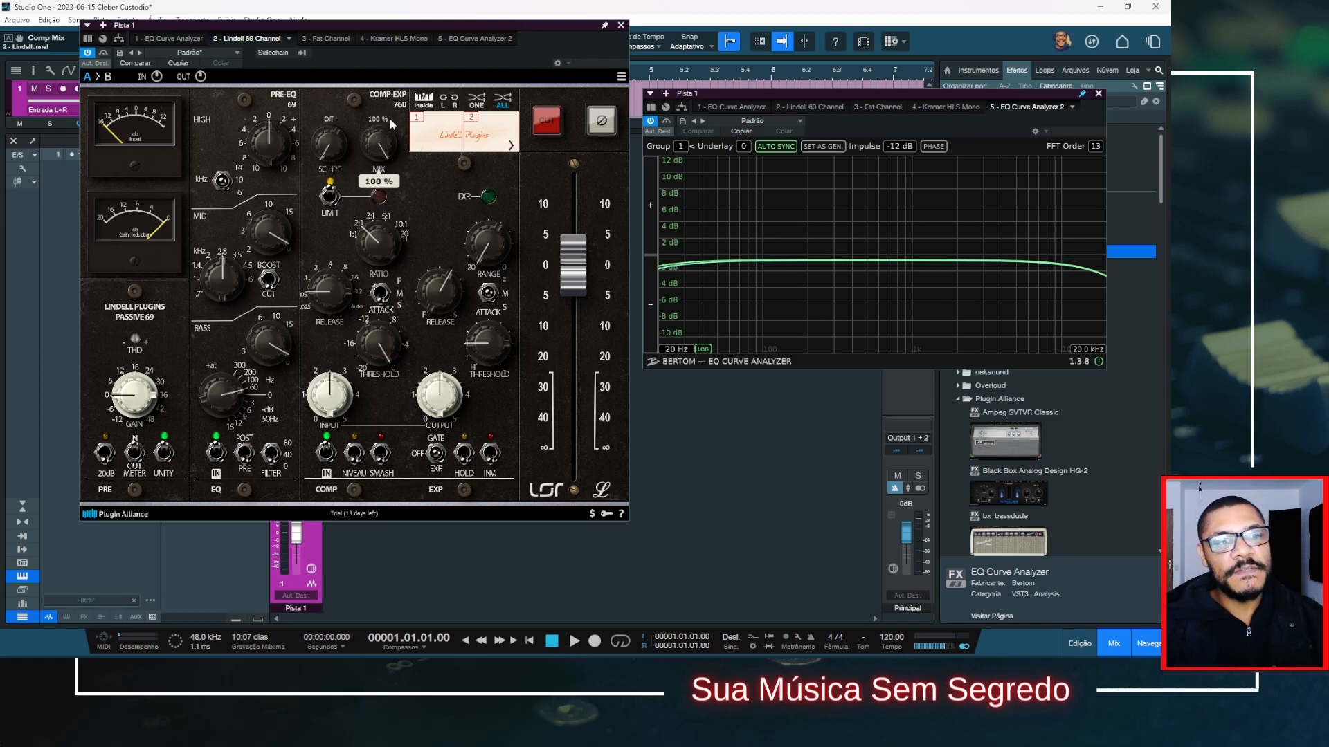
# Toggle the compressor's Limit switch repeatedly and return it to its starting position
pyautogui.click(329, 200)
pyautogui.click(328, 200)
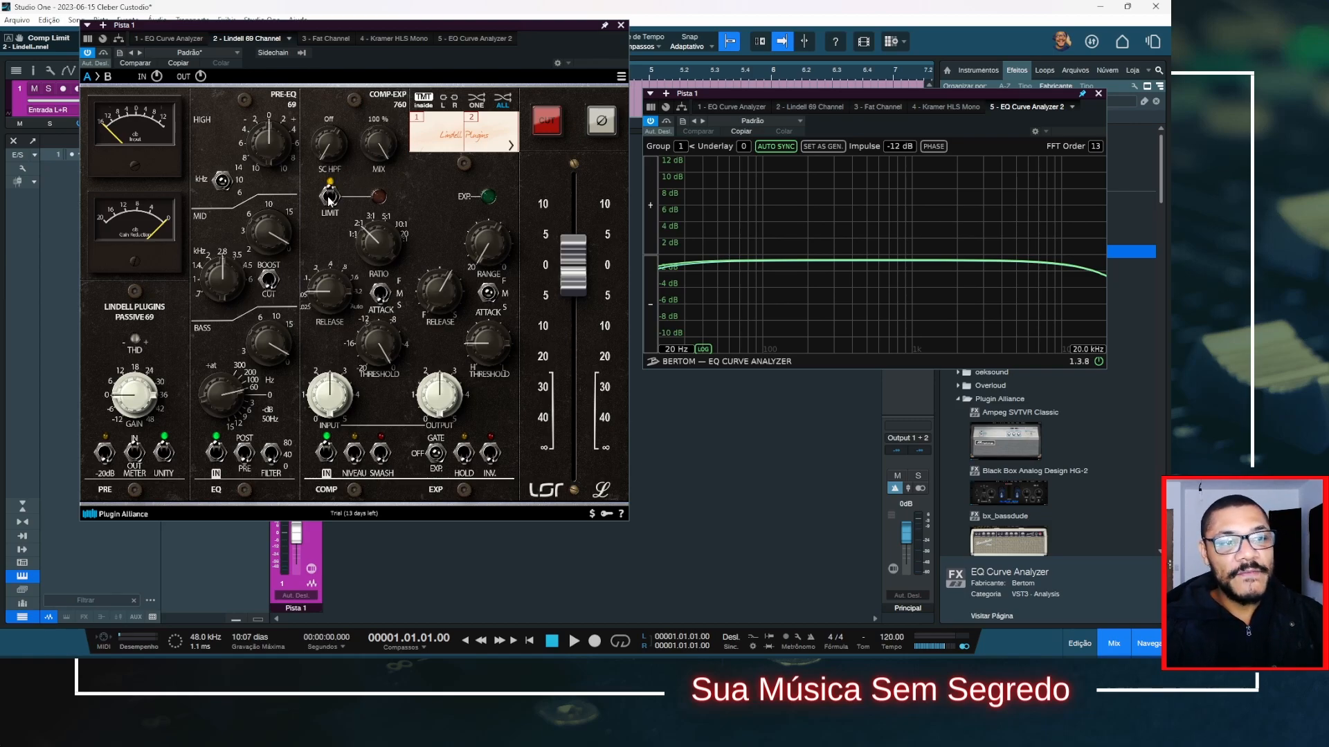
pyautogui.click(328, 201)
pyautogui.click(329, 200)
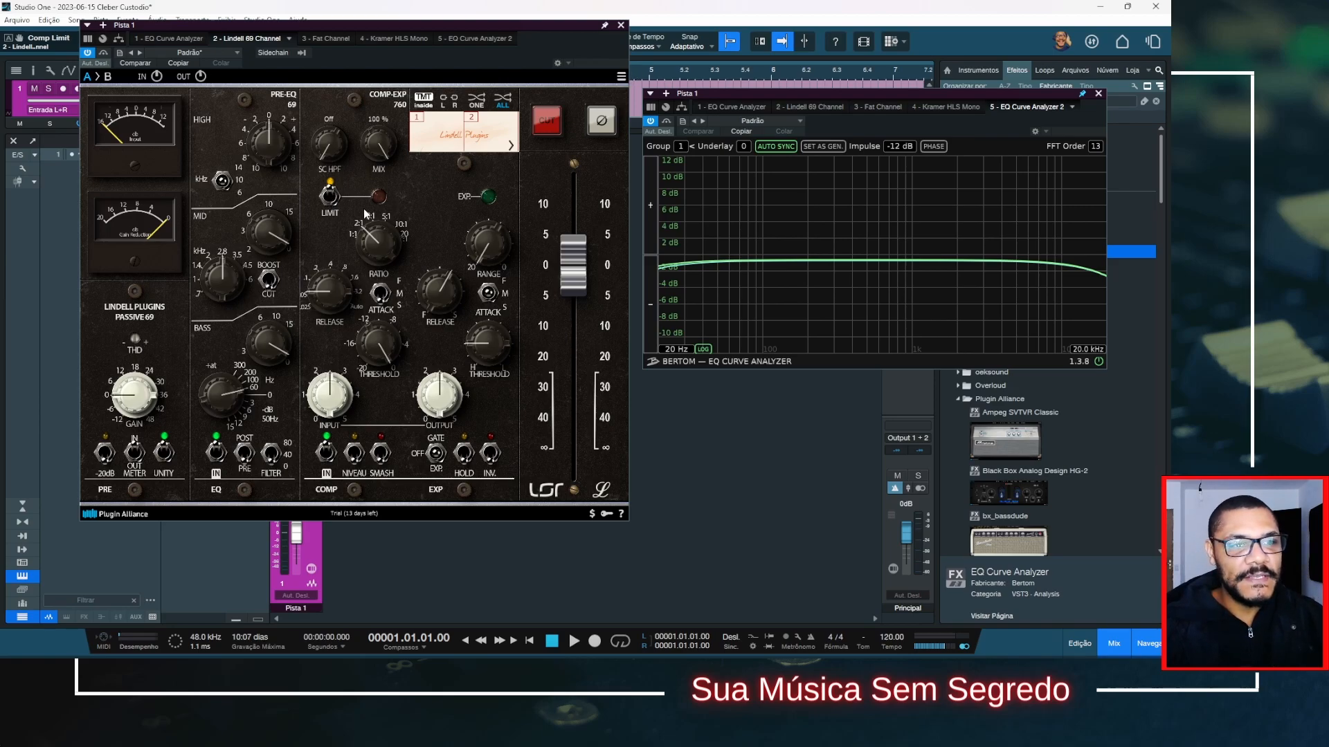
# Try the compressor's attack switch positions and turn its release knob to 25 ms
pyautogui.moveTo(339, 255)
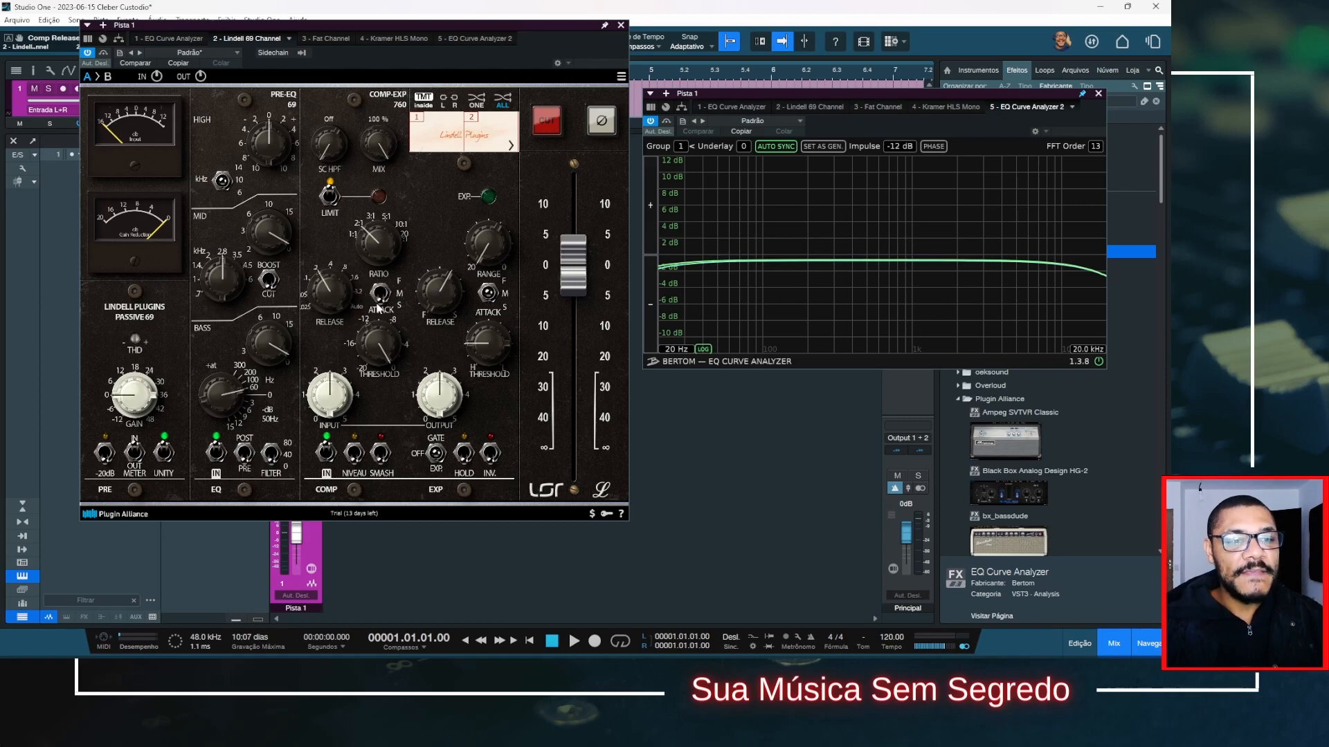
pyautogui.click(382, 294)
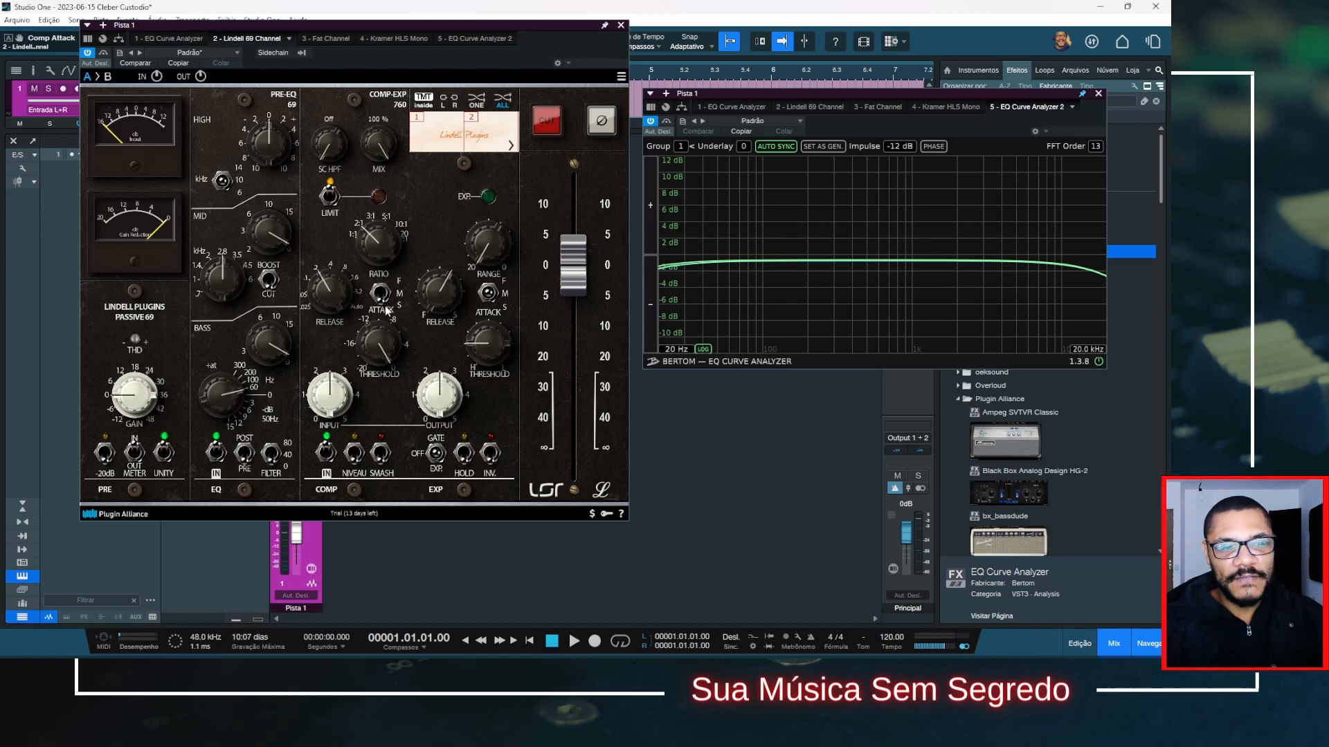
pyautogui.moveTo(329, 305)
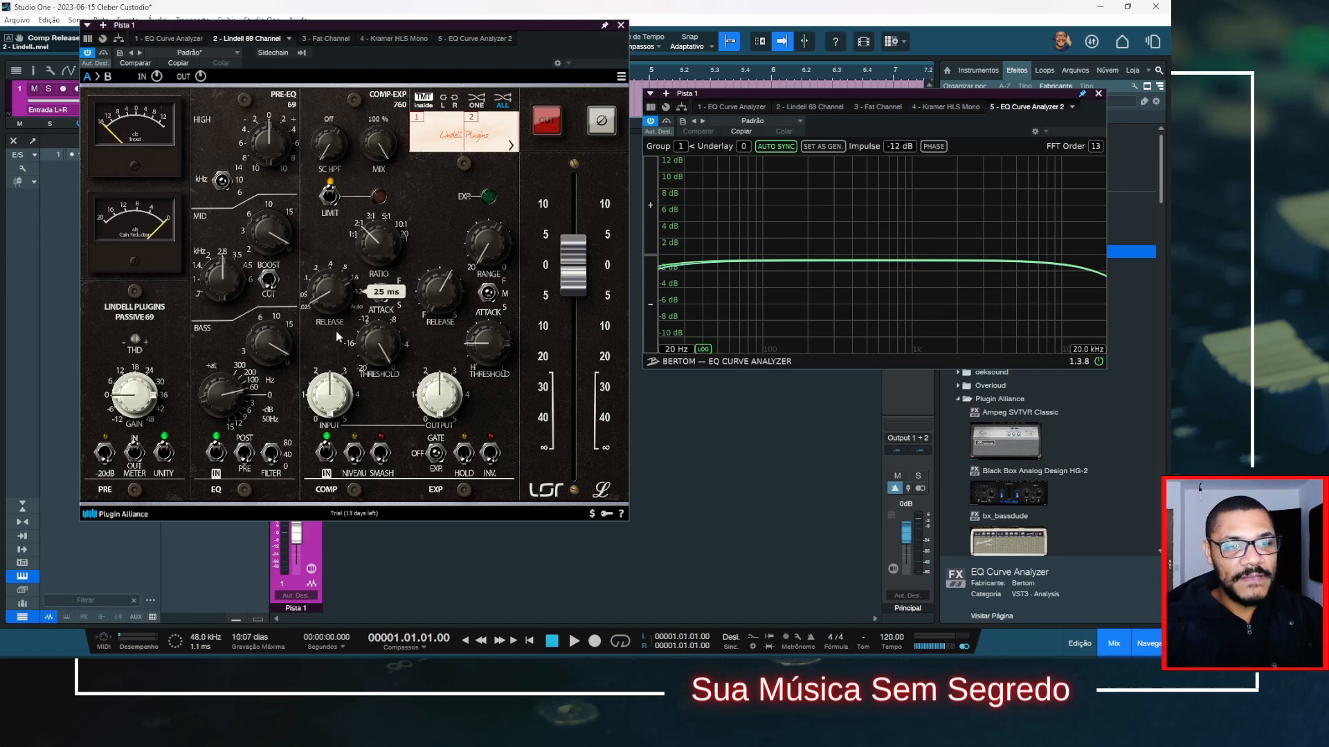
pyautogui.moveTo(338, 313)
pyautogui.mouseDown()
pyautogui.moveTo(342, 281)
pyautogui.moveTo(340, 327)
pyautogui.moveTo(354, 308)
pyautogui.mouseUp()
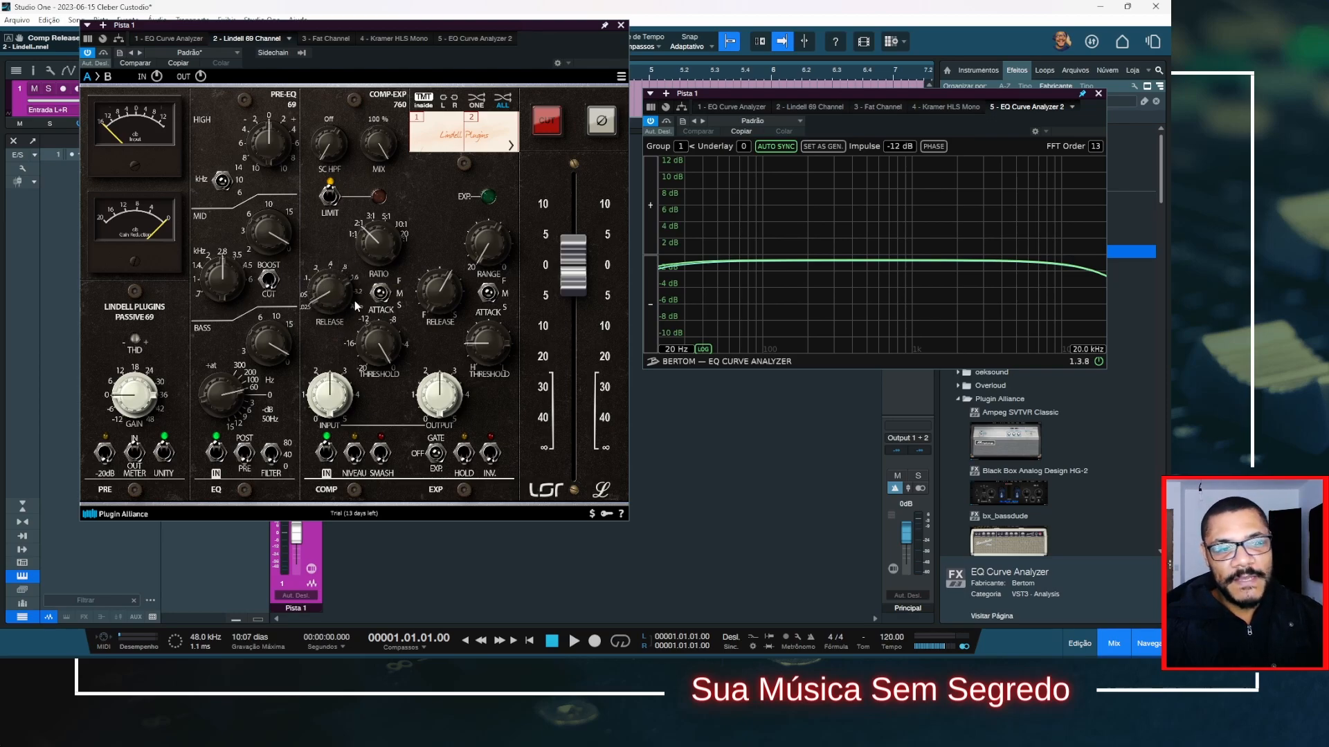
# Try the compressor's In switch and the expander's mode switch
pyautogui.moveTo(386, 339)
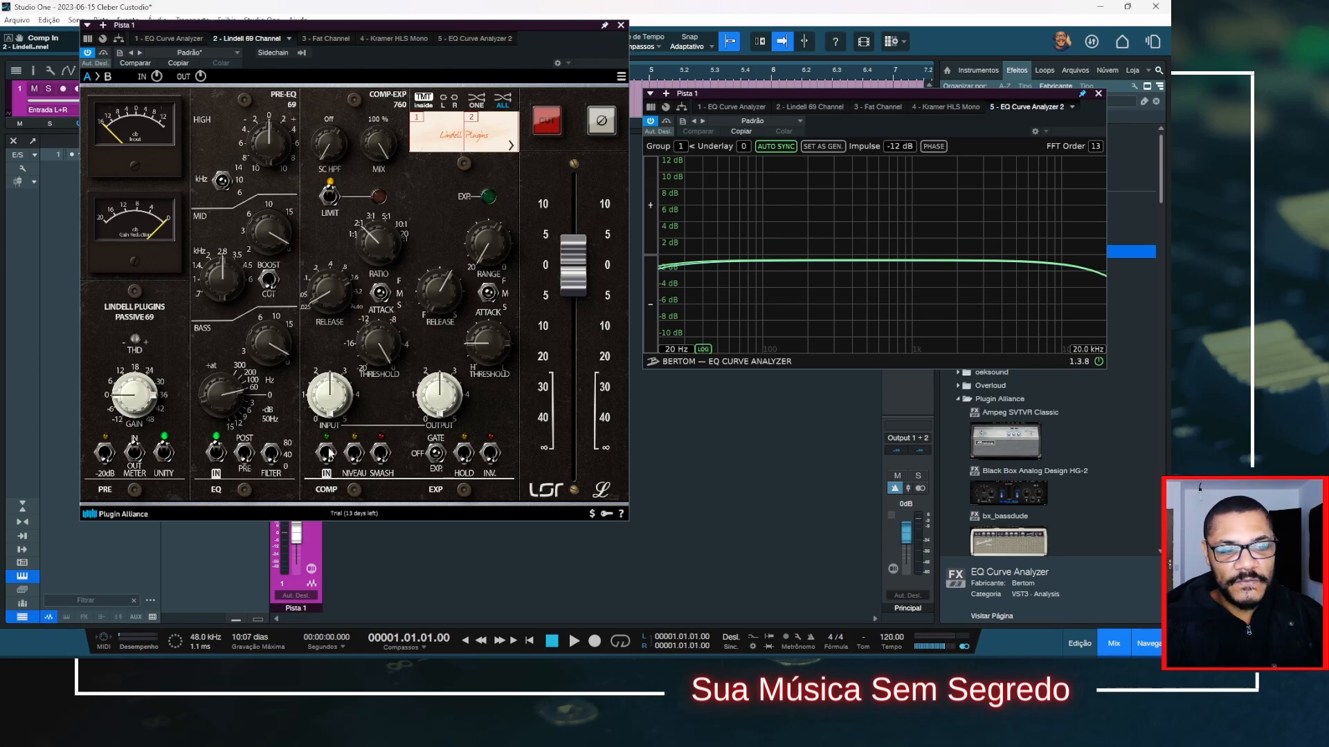
pyautogui.click(435, 454)
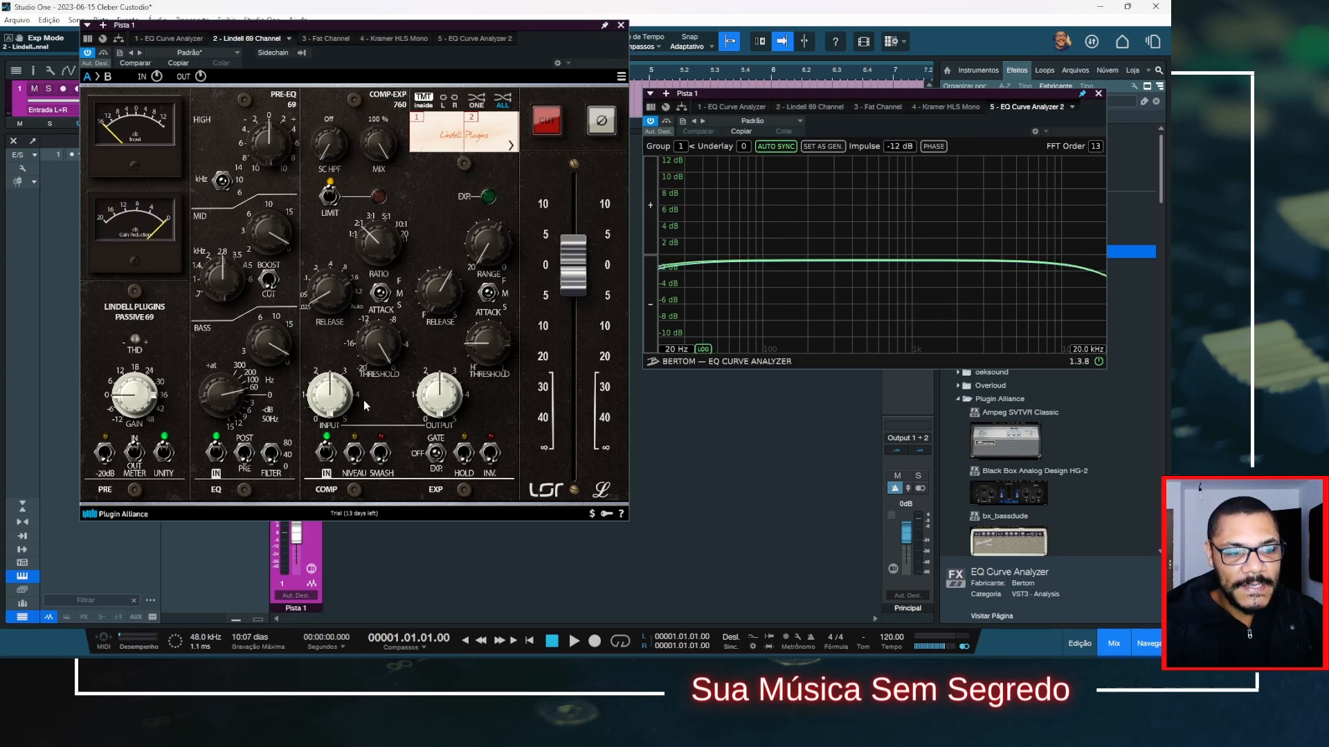
# Toggle the compressor's Niveau and Smash switches on and back off, leaving the sidechain high-pass filter at Off
pyautogui.click(354, 454)
pyautogui.click(355, 457)
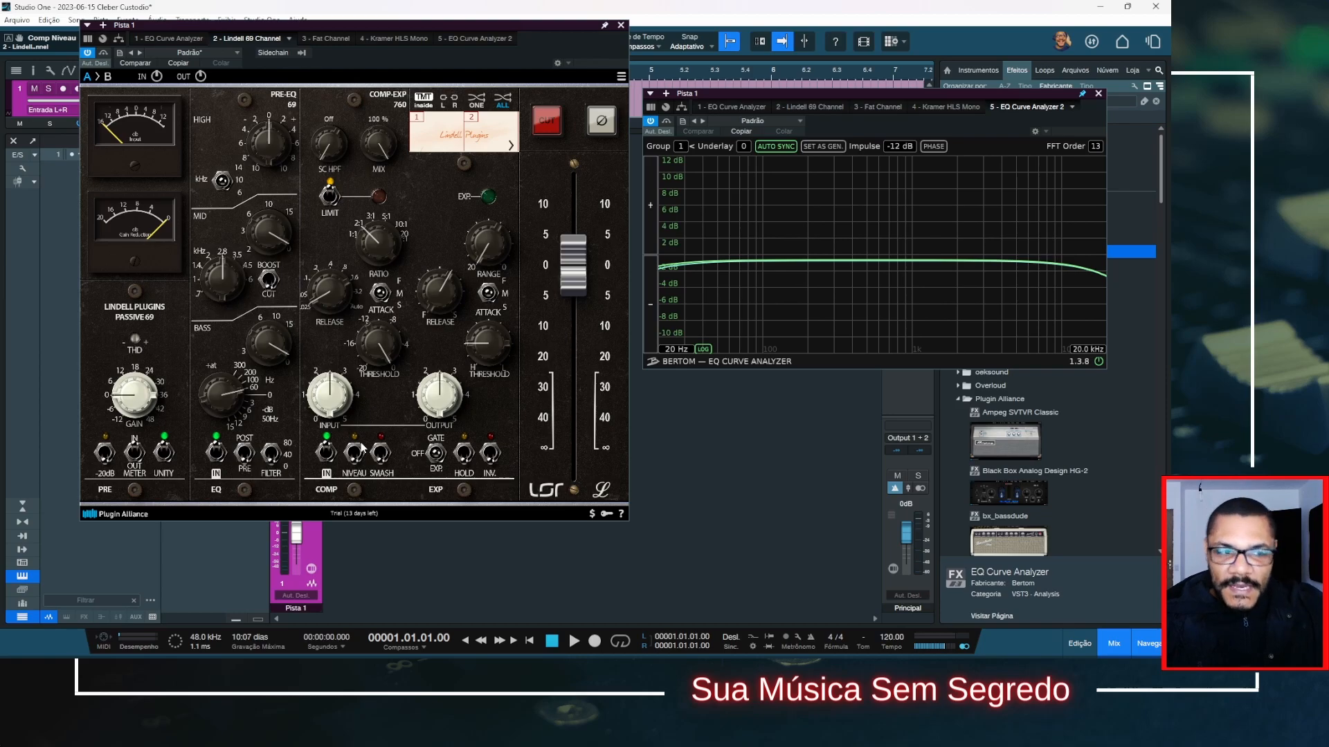
pyautogui.moveTo(329, 143)
pyautogui.mouseDown()
pyautogui.moveTo(358, 78)
pyautogui.moveTo(350, 152)
pyautogui.mouseUp()
pyautogui.click(356, 454)
pyautogui.click(358, 455)
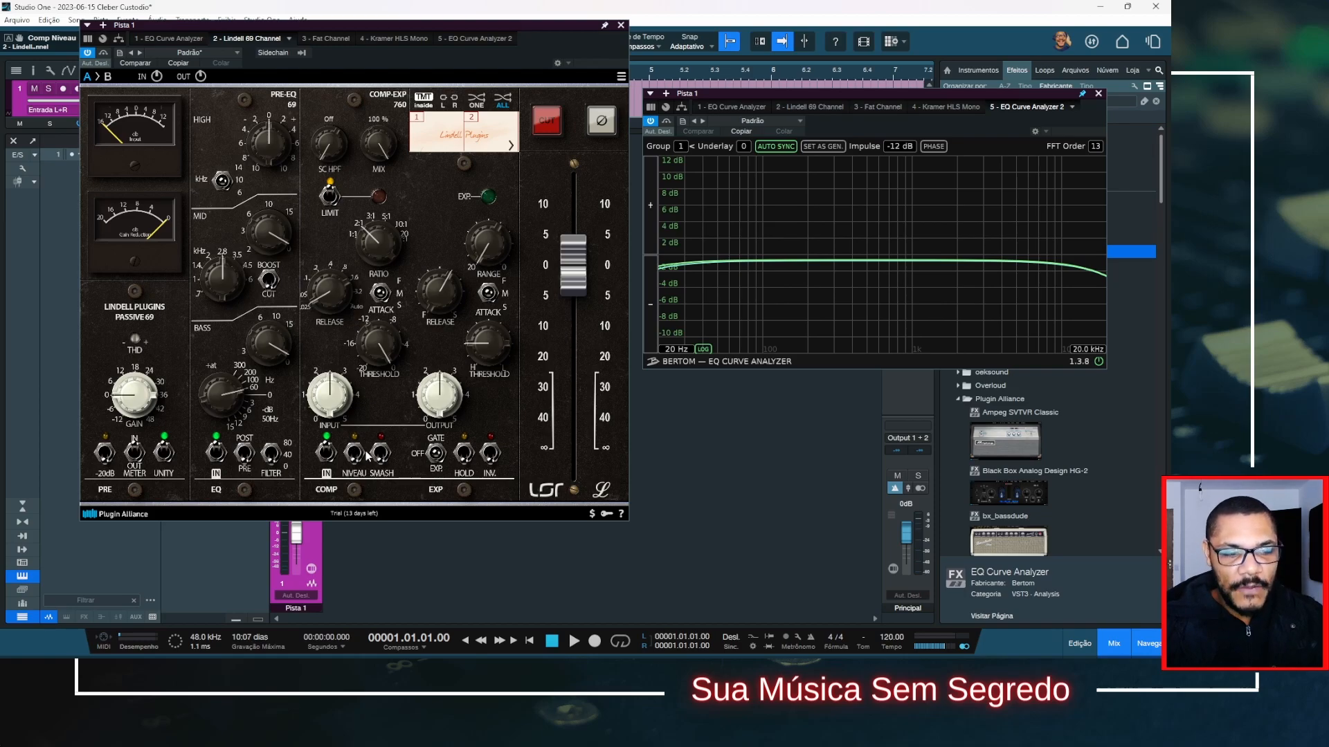
pyautogui.click(381, 453)
pyautogui.click(381, 453)
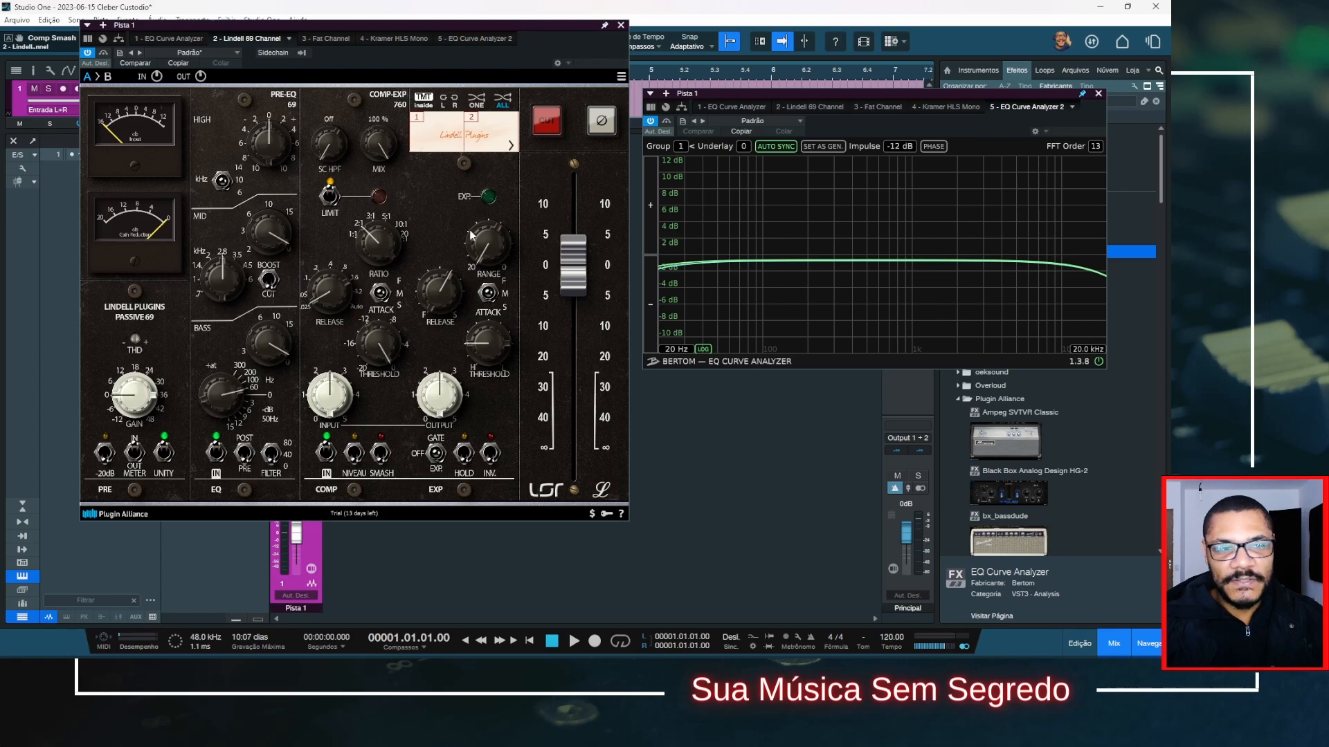
# Turn the expander's range, release and threshold knobs to new positions
pyautogui.moveTo(489, 245); pyautogui.dragTo(490, 223)
pyautogui.moveTo(445, 289); pyautogui.dragTo(454, 272)
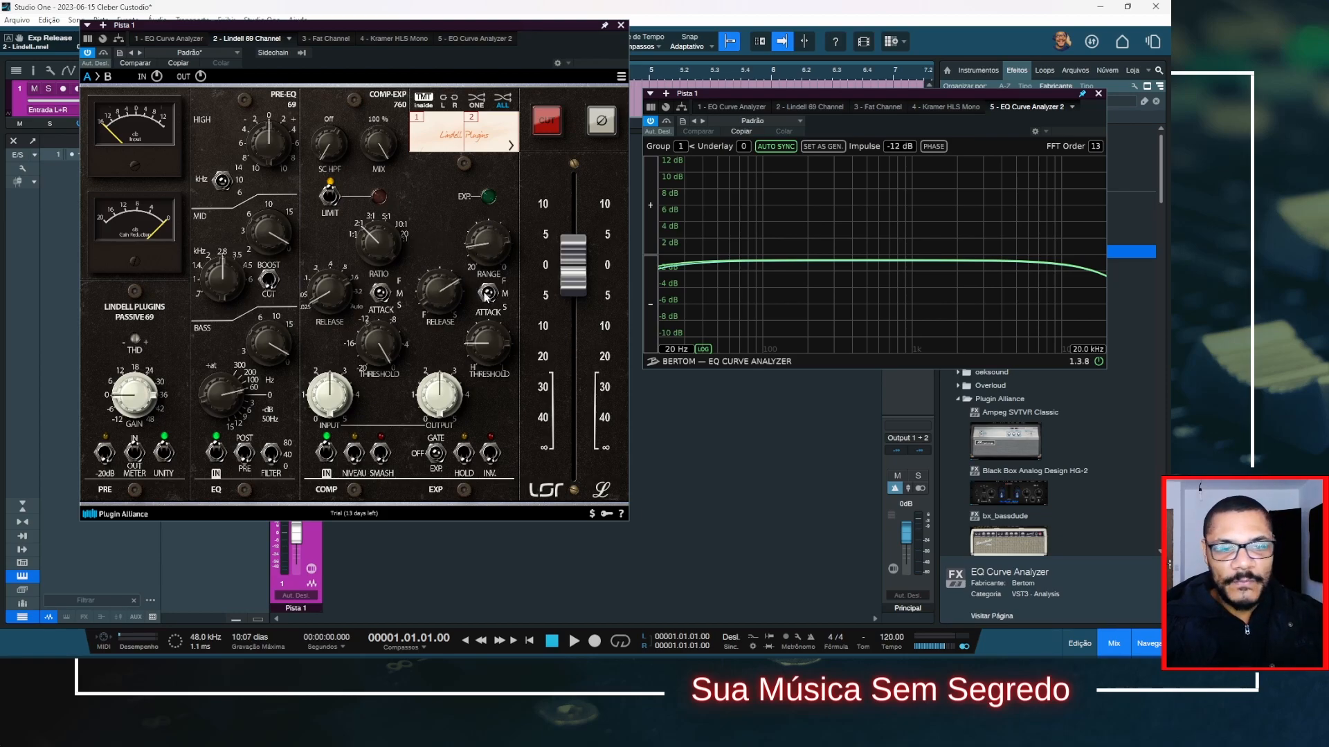
pyautogui.moveTo(491, 344); pyautogui.dragTo(493, 336)
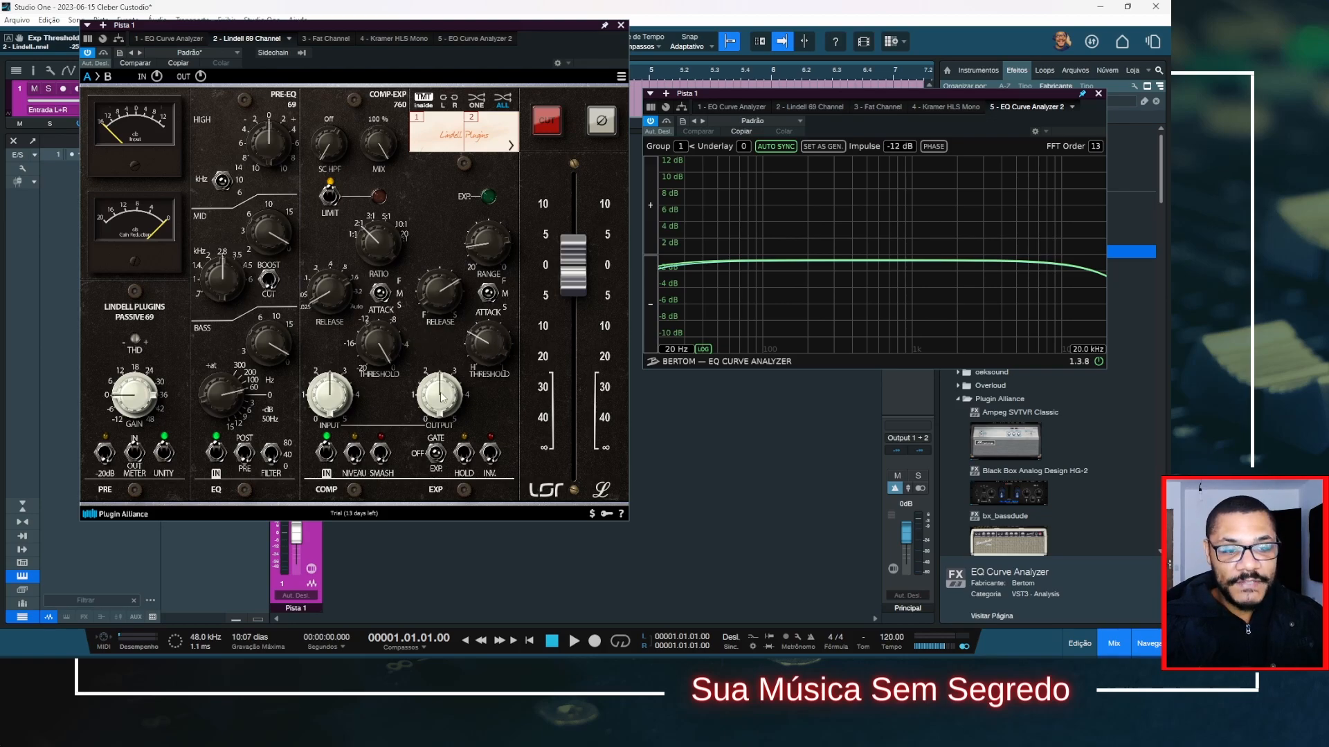
# Toggle the expander's Hold and Inv. switches and return both to off
pyautogui.click(465, 459)
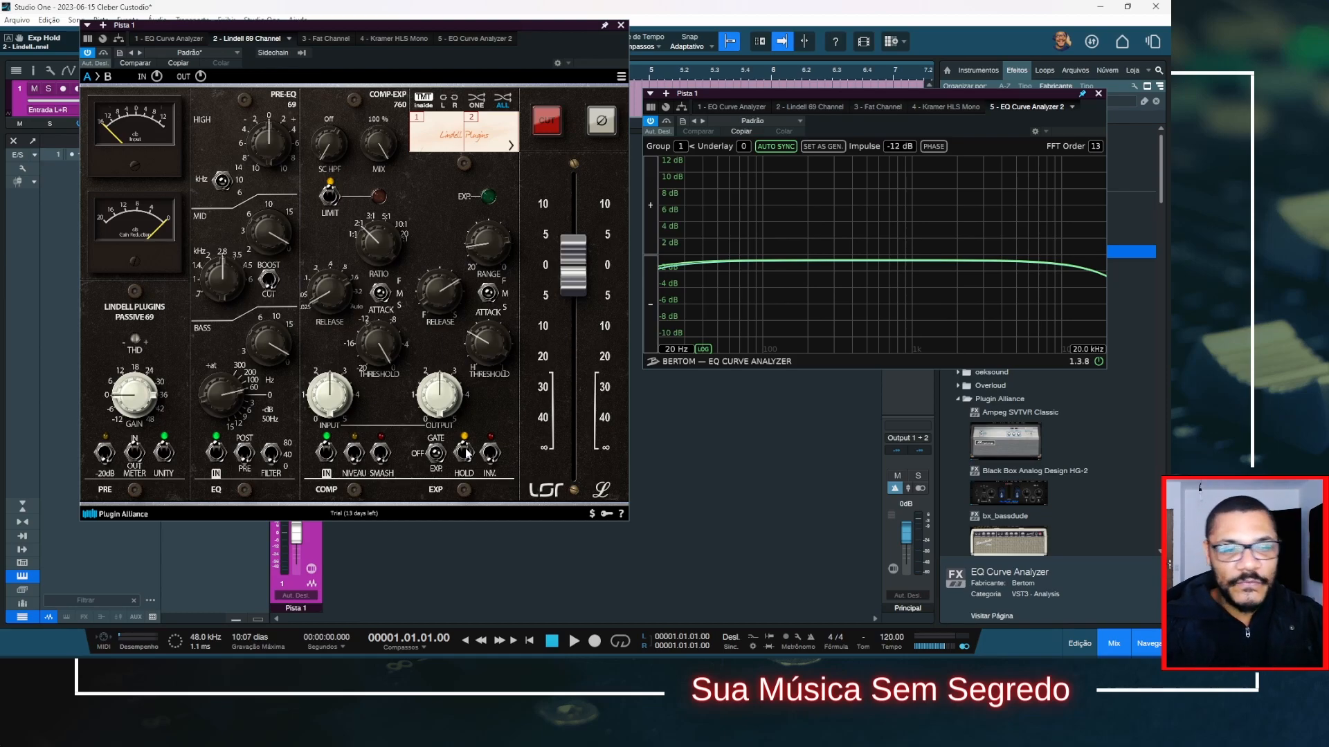
pyautogui.click(490, 454)
pyautogui.click(490, 457)
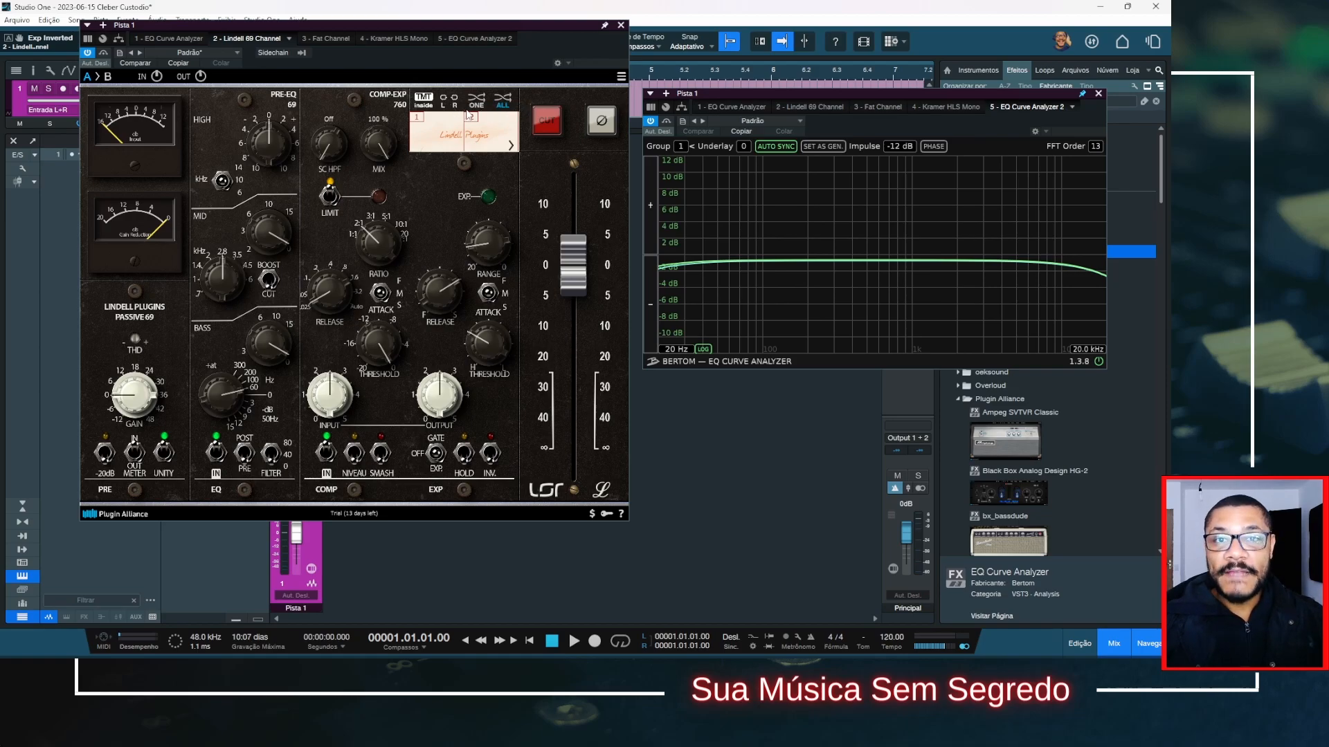
# Toggle the TMT link, Cut and phase switches, returning each to its starting state
pyautogui.click(447, 102)
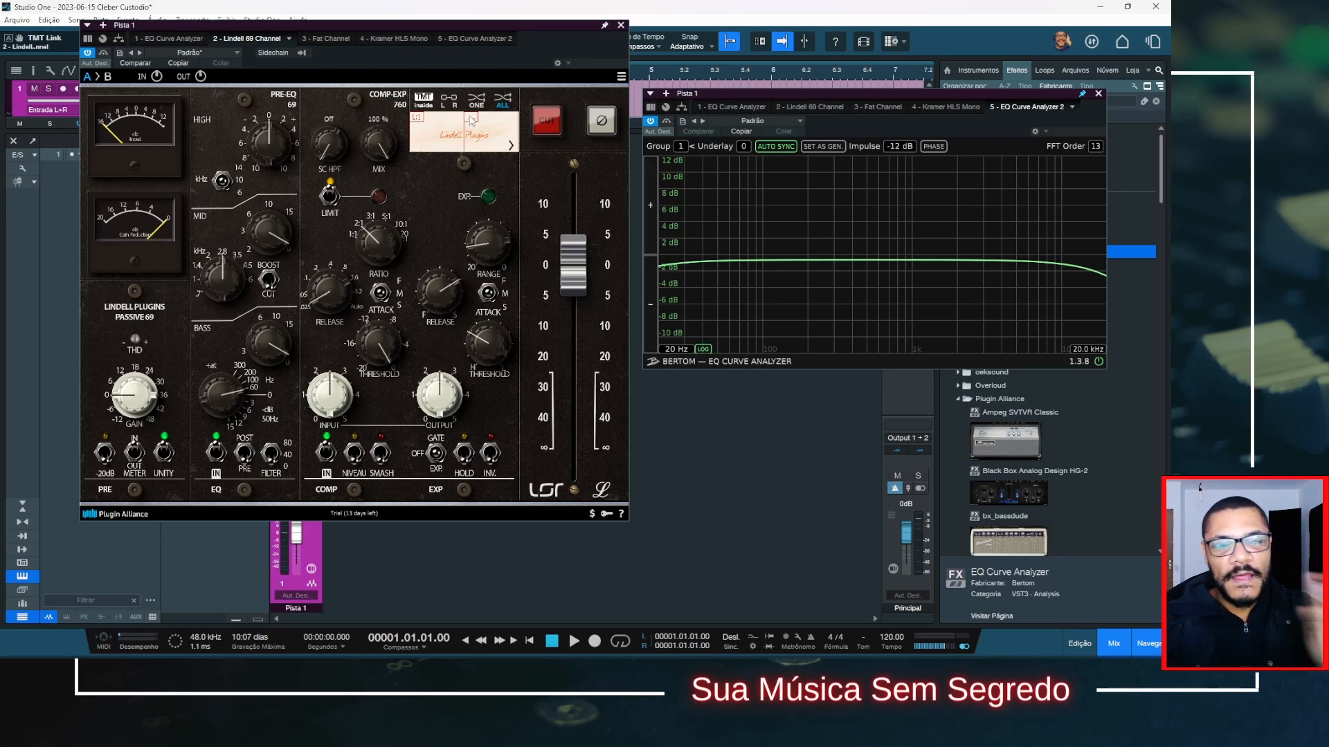
pyautogui.click(449, 103)
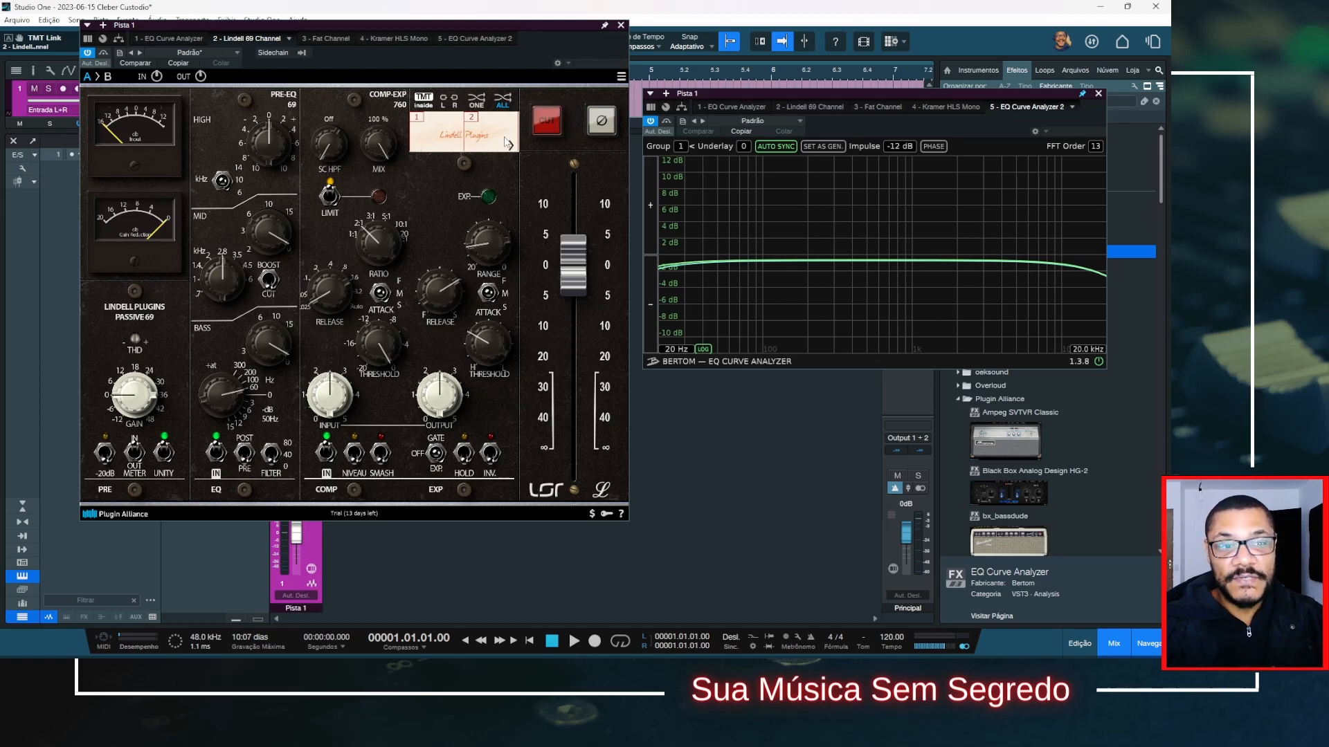
pyautogui.click(552, 133)
pyautogui.click(551, 134)
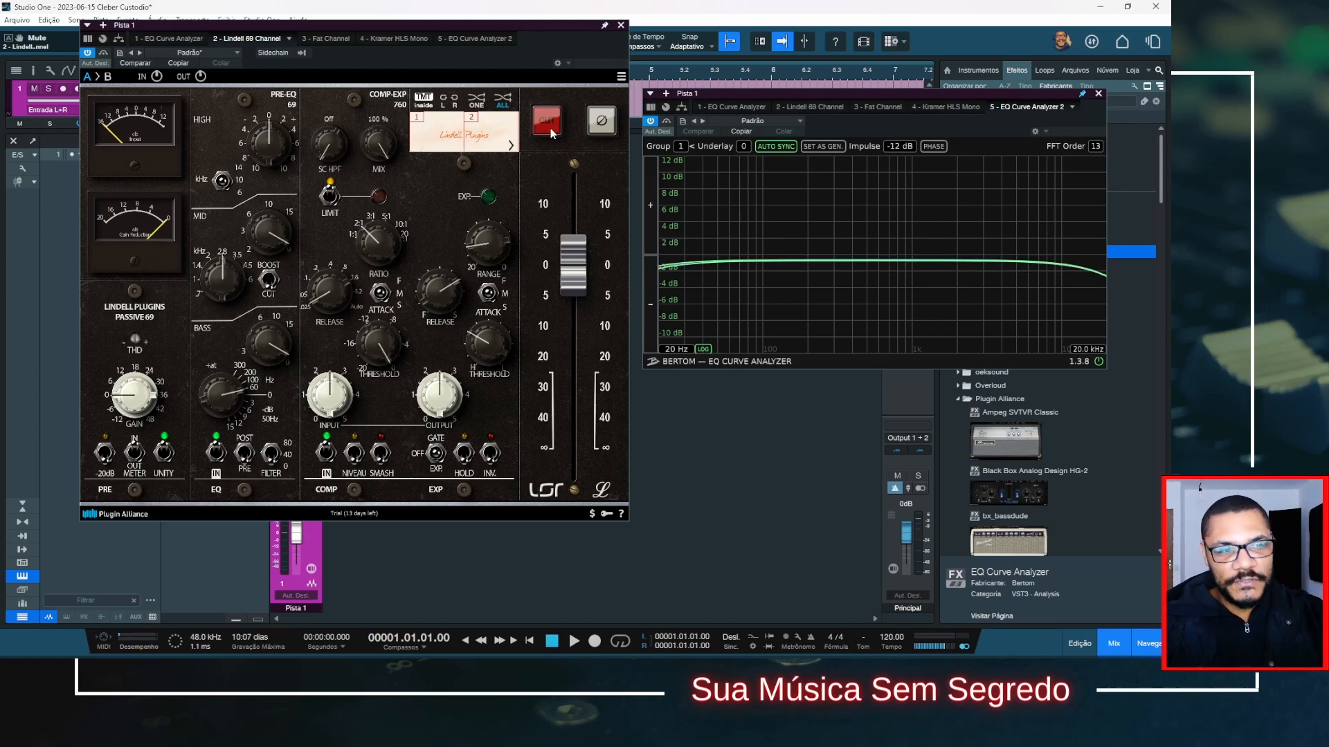
pyautogui.click(600, 121)
pyautogui.click(600, 121)
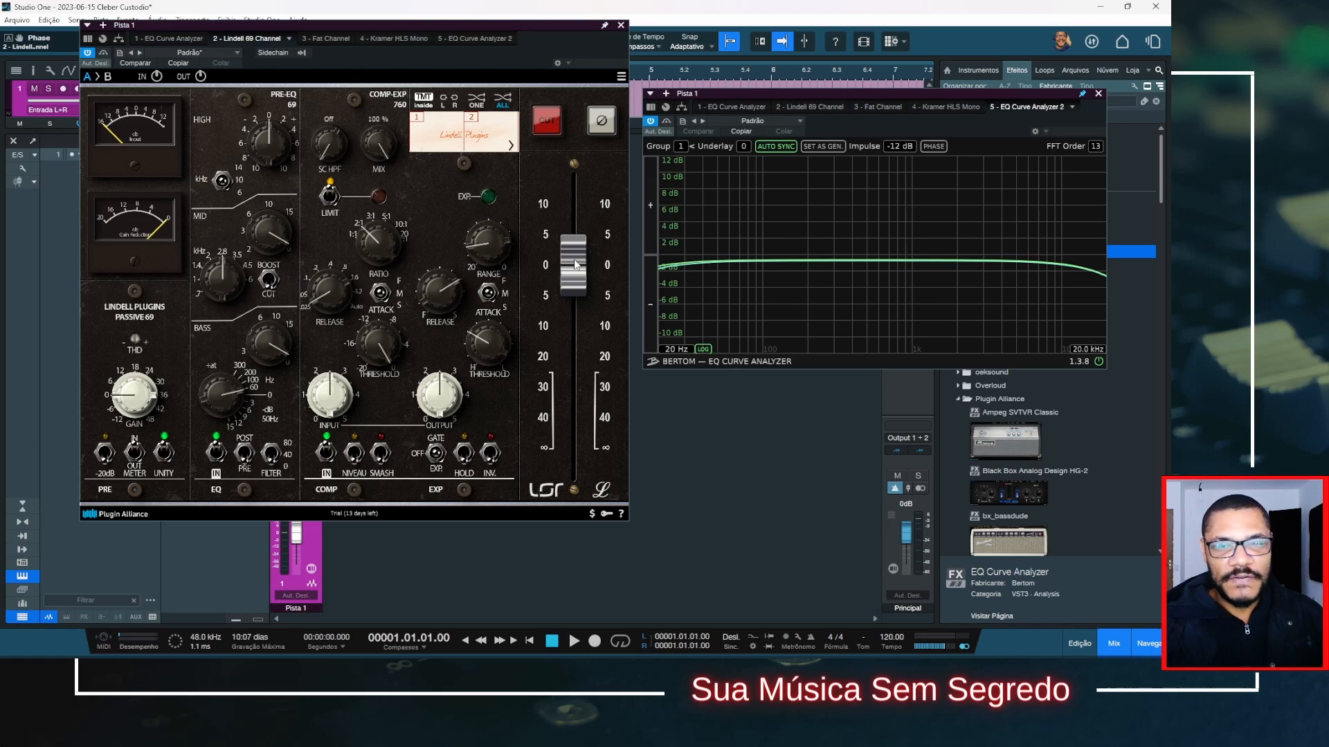
# Try raising the channel's level fader, return it to 0, and try the plug-in's output level control
pyautogui.moveTo(575, 263); pyautogui.dragTo(583, 219)
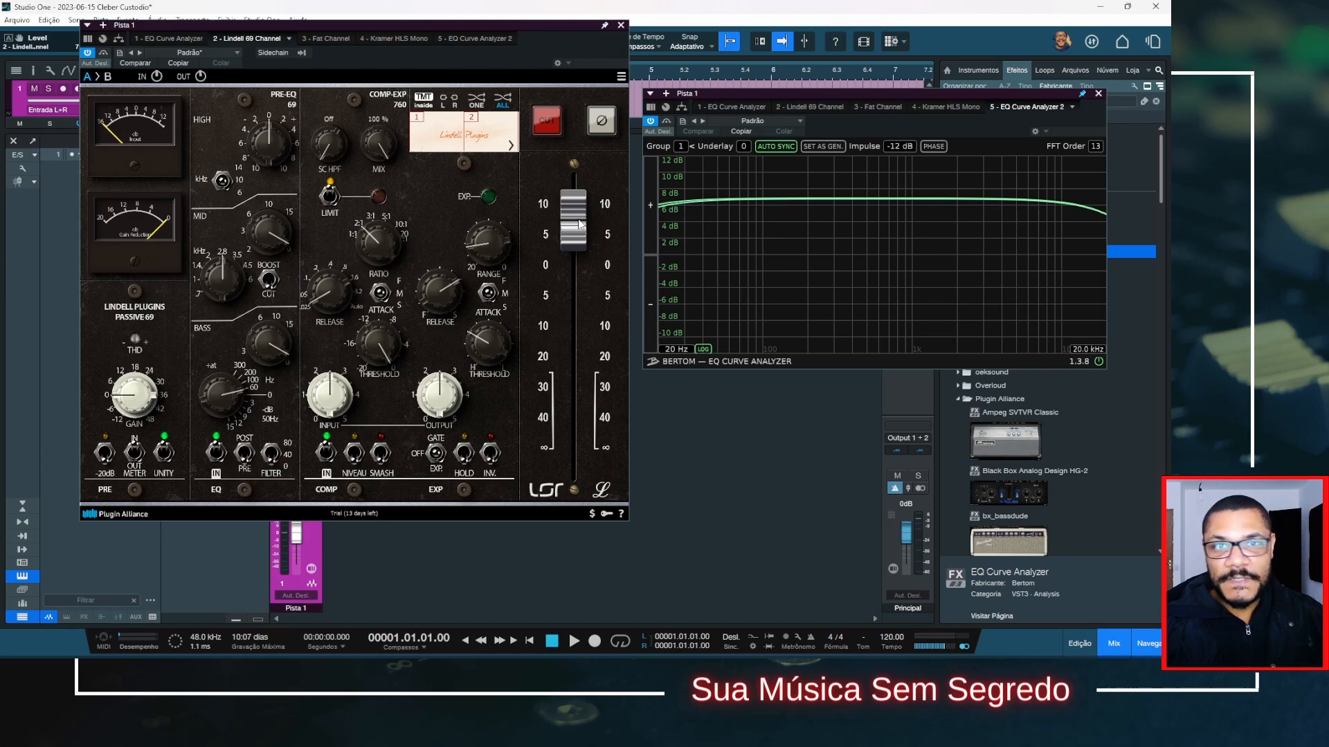
pyautogui.moveTo(580, 224)
pyautogui.mouseDown()
pyautogui.moveTo(578, 356)
pyautogui.moveTo(573, 237)
pyautogui.mouseUp()
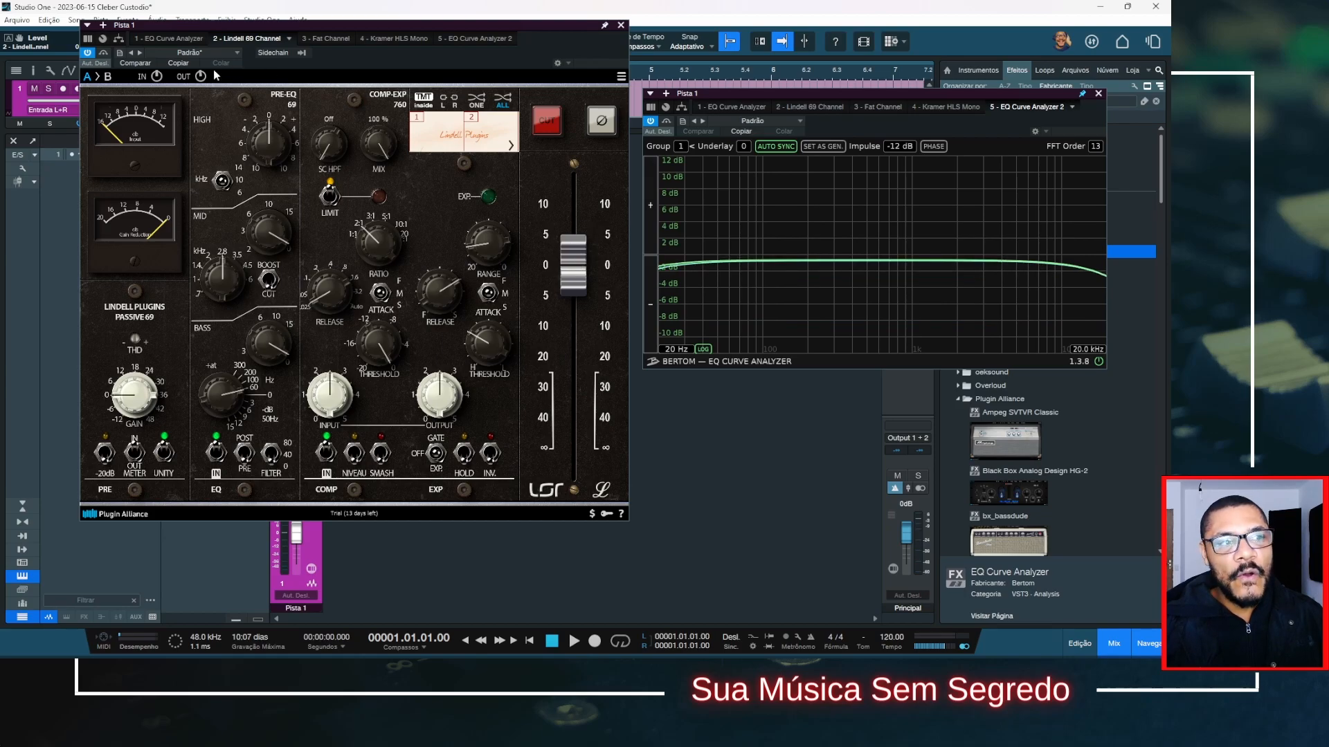
pyautogui.moveTo(201, 74)
pyautogui.mouseDown()
pyautogui.moveTo(208, 63)
pyautogui.moveTo(213, 76)
pyautogui.mouseUp()
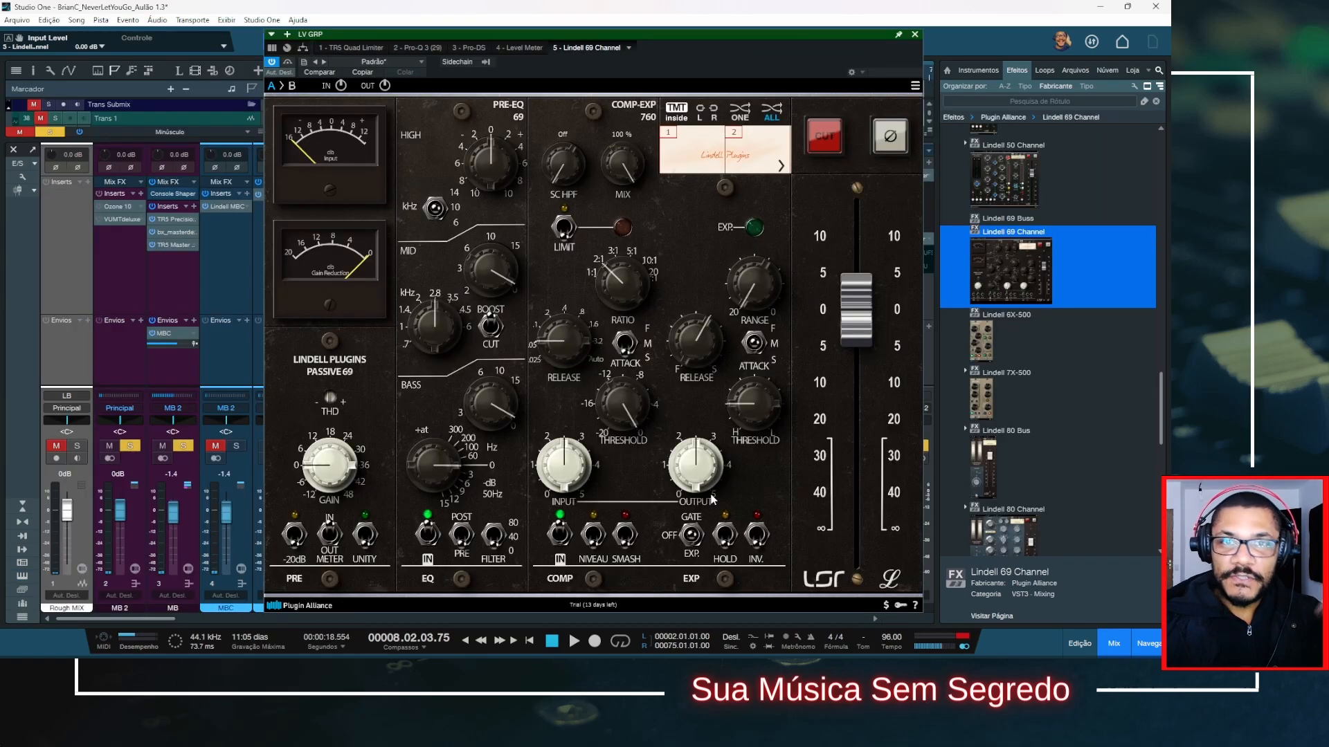
# Play the mix with Unity enabled on the LV GRP channel and raise the preamp gain to 30.57 dB
pyautogui.moveTo(685, 47); pyautogui.dragTo(638, 23)
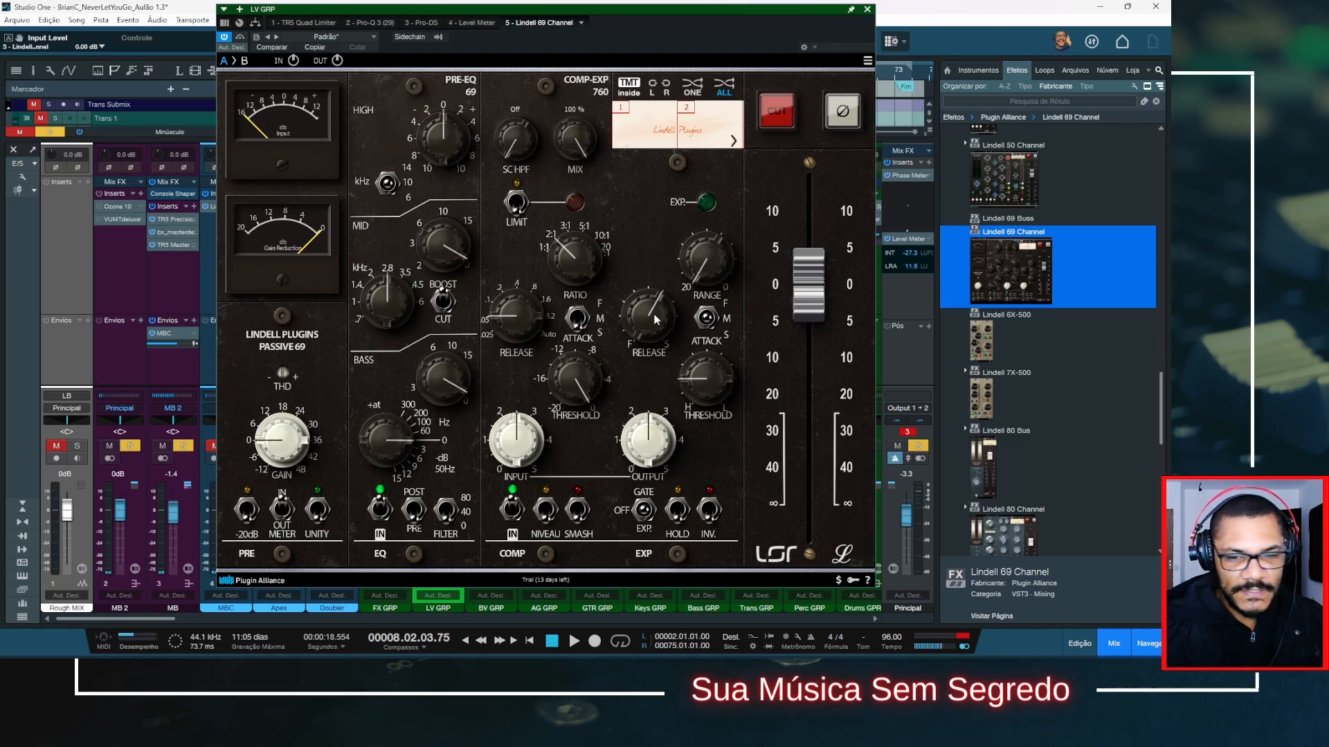
pyautogui.press('space')
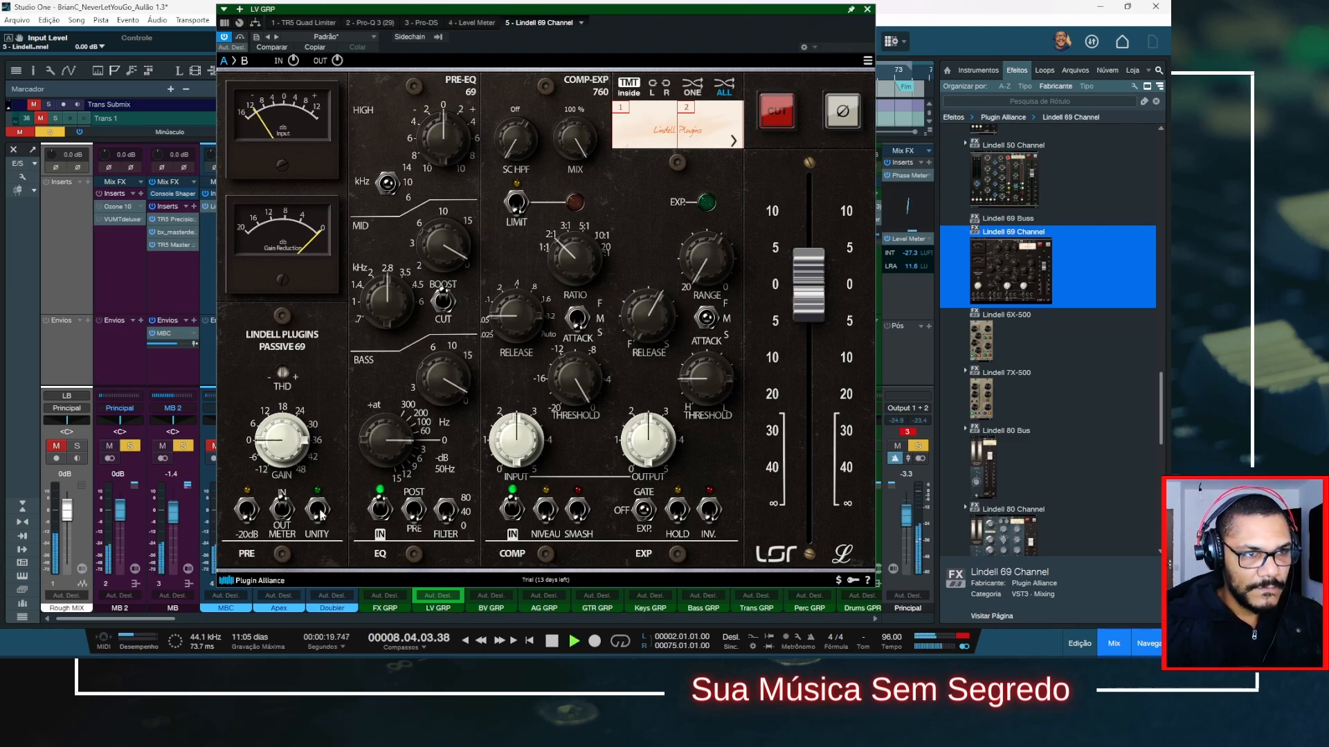
pyautogui.moveTo(274, 443)
pyautogui.moveTo(273, 443); pyautogui.dragTo(310, 317)
pyautogui.press('space')
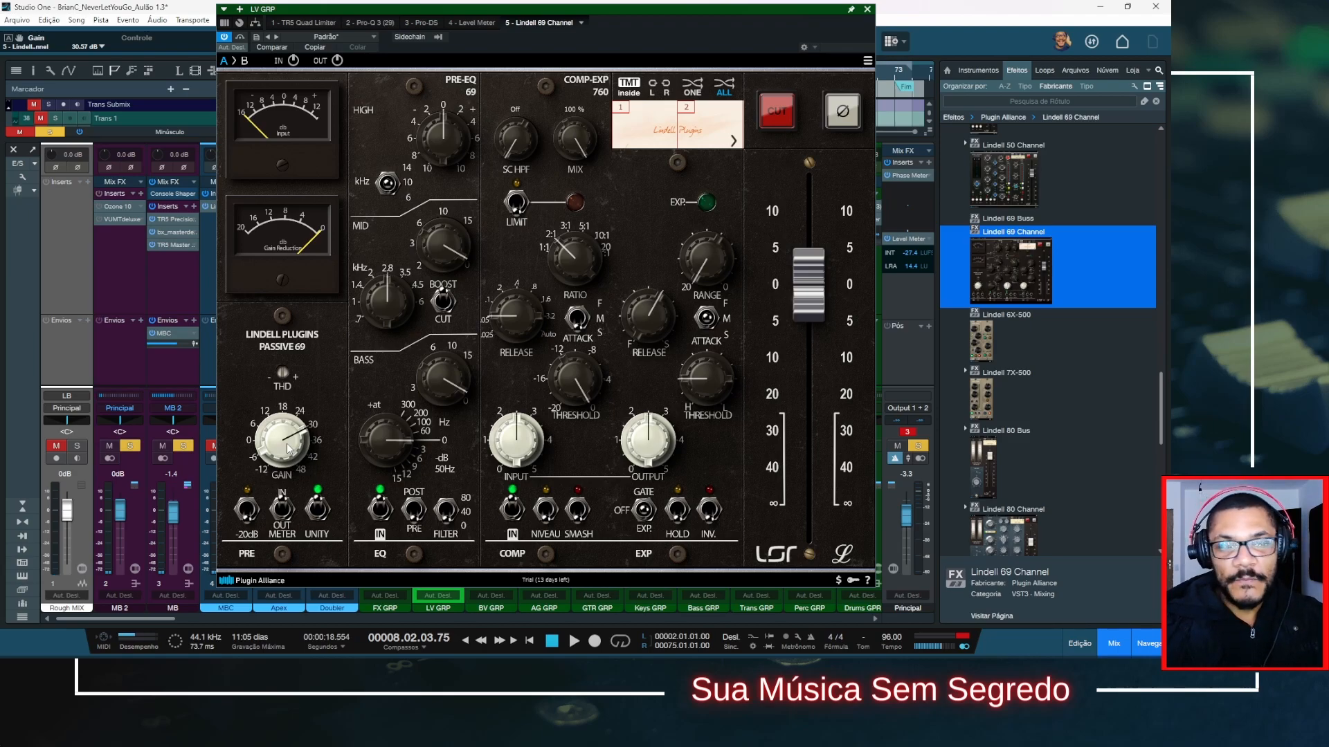
# Audition the preamp gain at 12.42 dB, and reset the gain to 0 dB and THD to -30 dB
pyautogui.press('space')
pyautogui.moveTo(289, 449); pyautogui.dragTo(300, 505)
pyautogui.press('space')
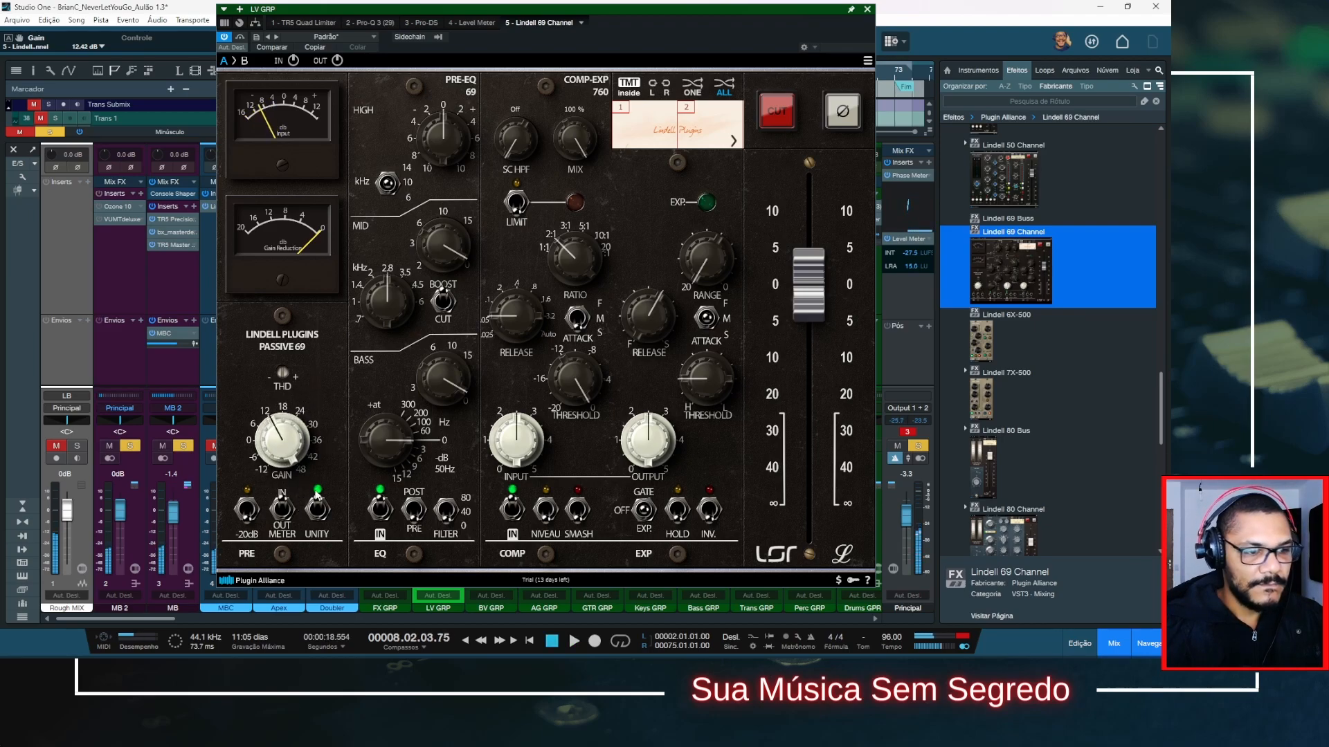
pyautogui.doubleClick(280, 452)
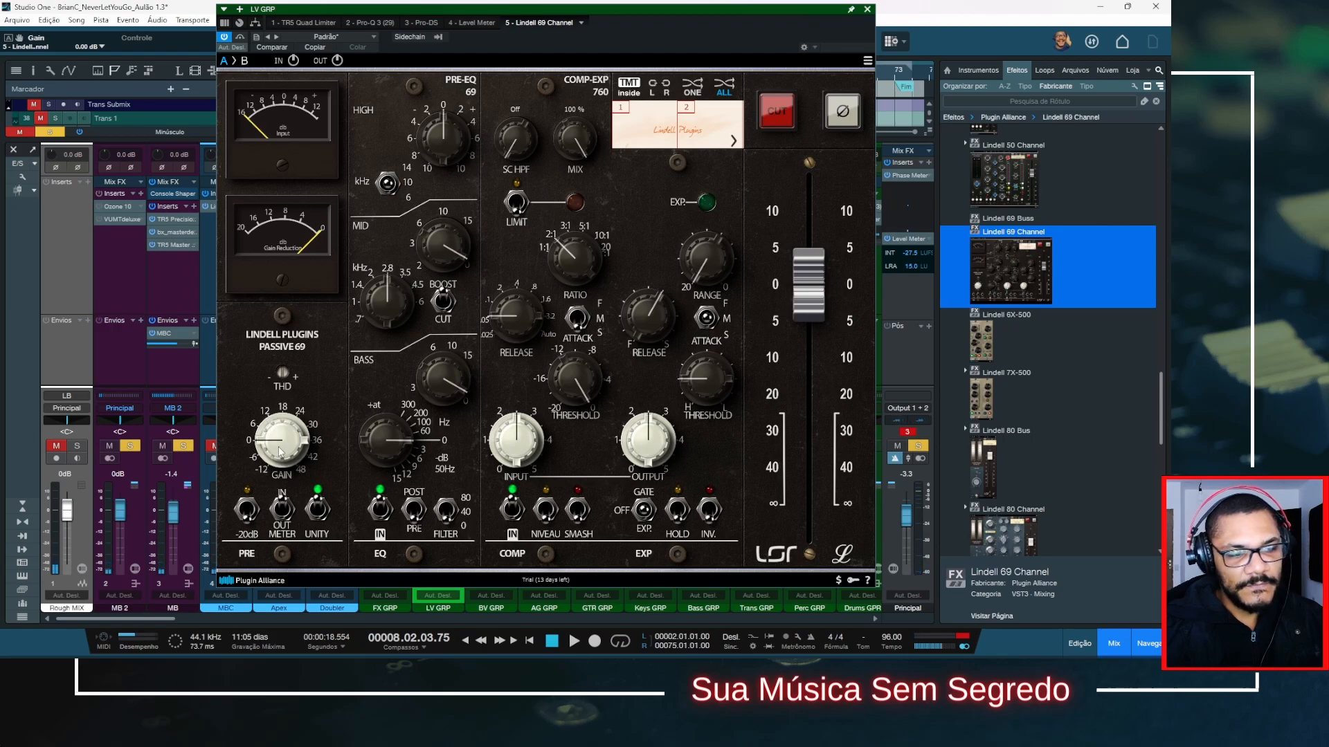
pyautogui.doubleClick(283, 378)
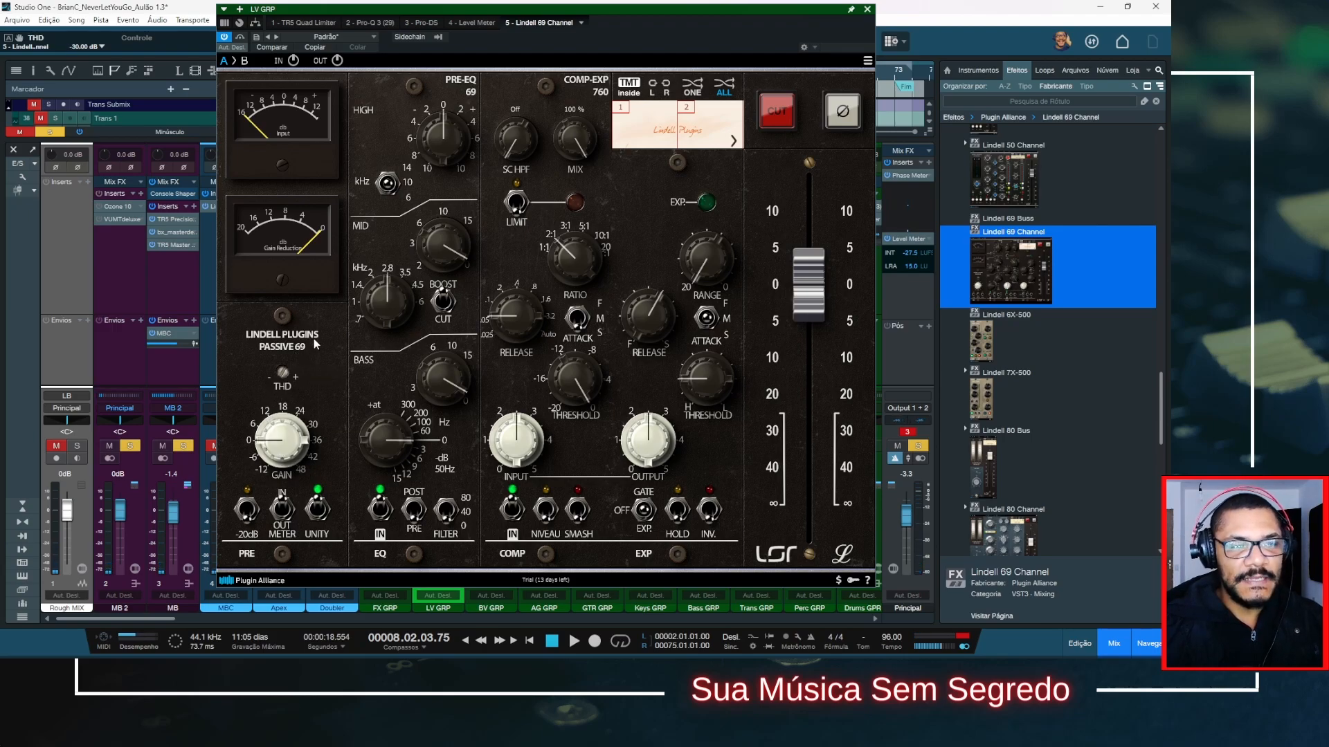
# During playback, set the EQ's high-pass filter to 80 Hz and adjust the mid band to 2800 Hz with 1.49 dB of gain
pyautogui.press('space')
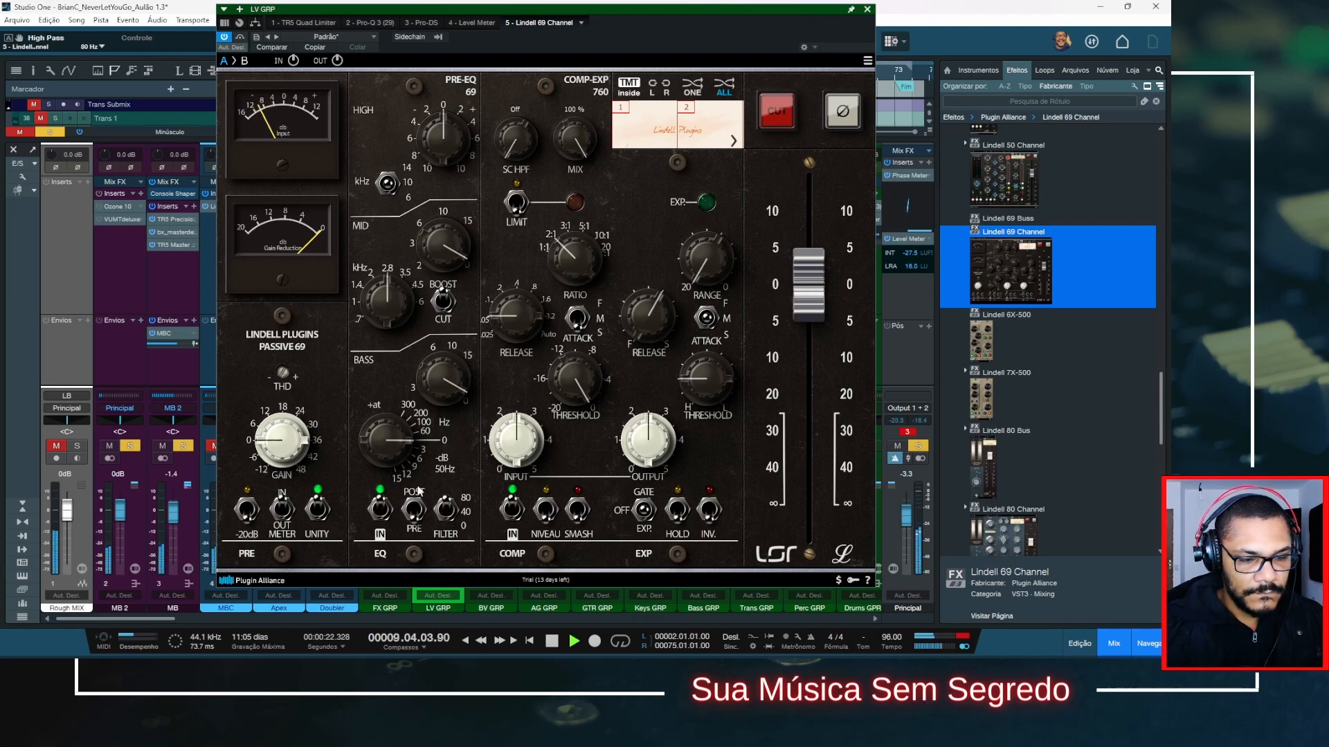
pyautogui.moveTo(384, 317)
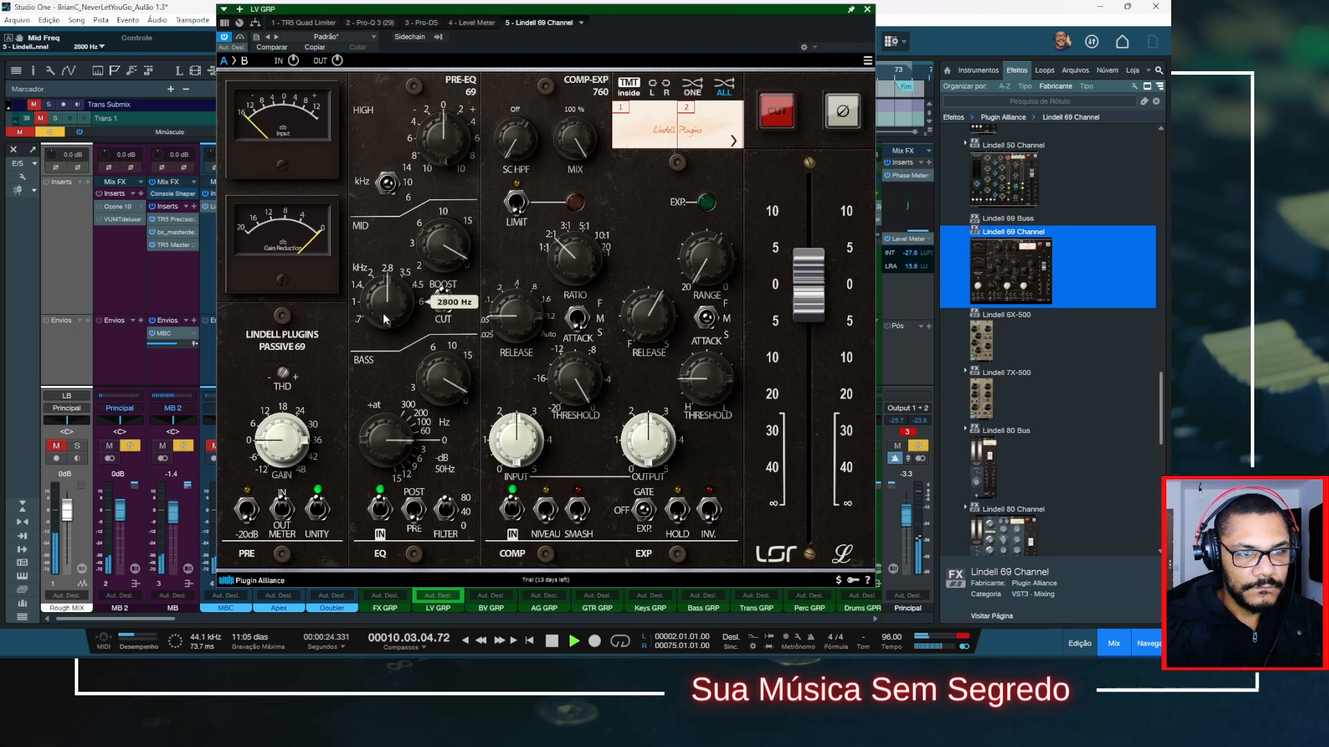
pyautogui.moveTo(446, 254)
pyautogui.mouseDown()
pyautogui.moveTo(446, 232)
pyautogui.moveTo(445, 255)
pyautogui.mouseUp()
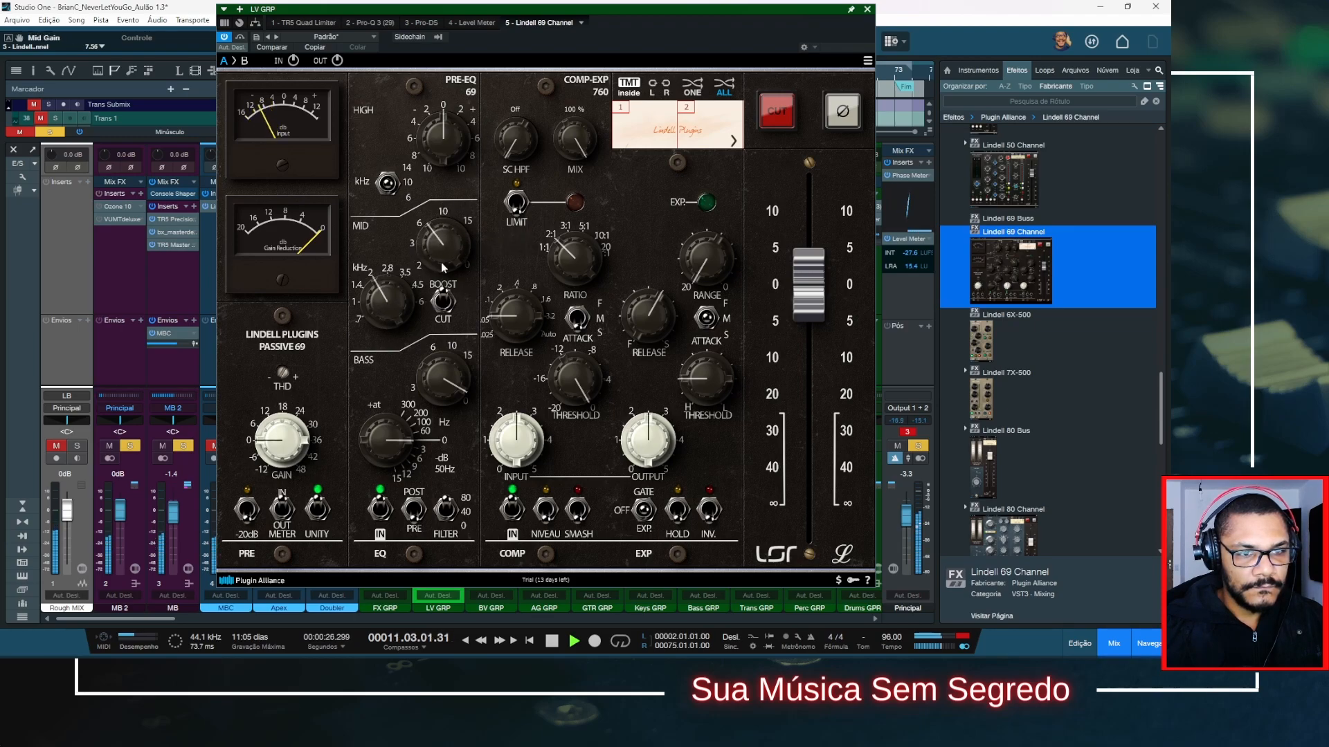
pyautogui.moveTo(390, 304); pyautogui.dragTo(449, 238)
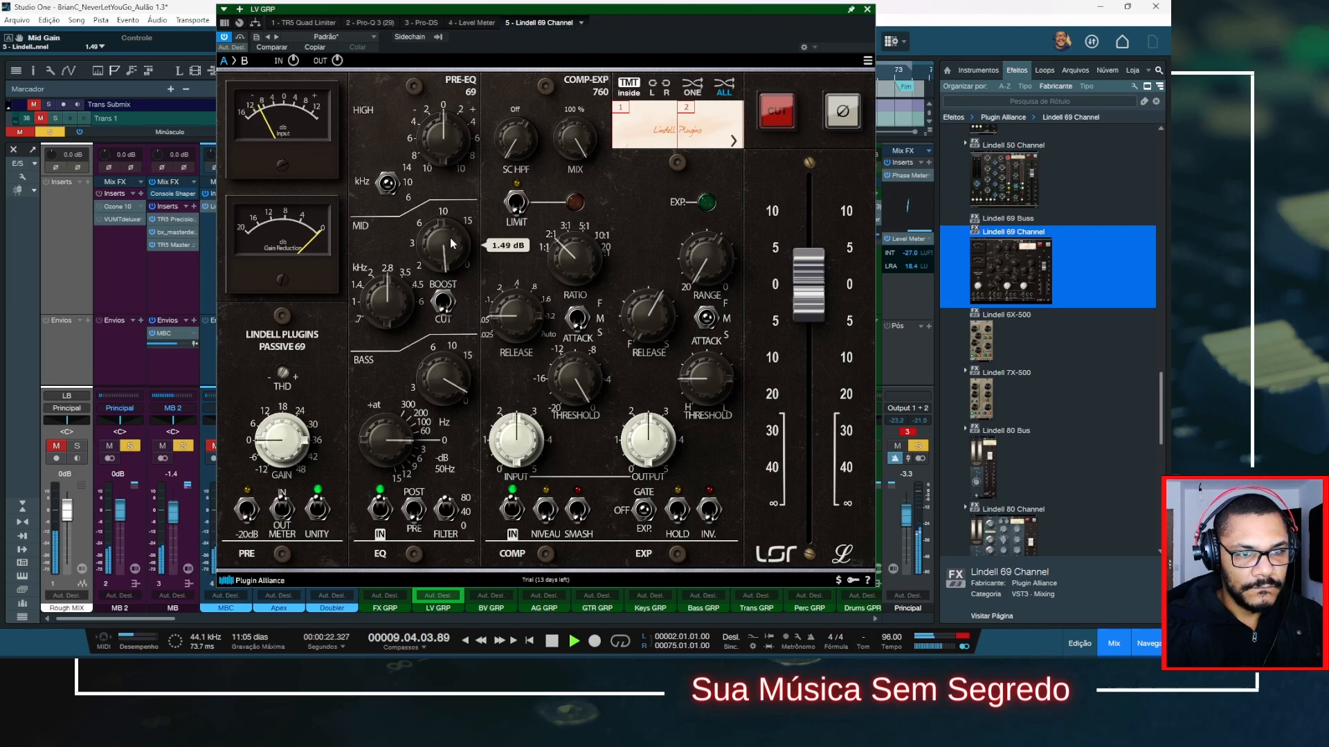
# Audition boosts of the EQ's high band at different frequencies including 6 kHz, settling on 4 dB at 10 kHz
pyautogui.moveTo(432, 144)
pyautogui.mouseDown()
pyautogui.moveTo(438, 163)
pyautogui.moveTo(446, 151)
pyautogui.mouseUp()
pyautogui.click(389, 184)
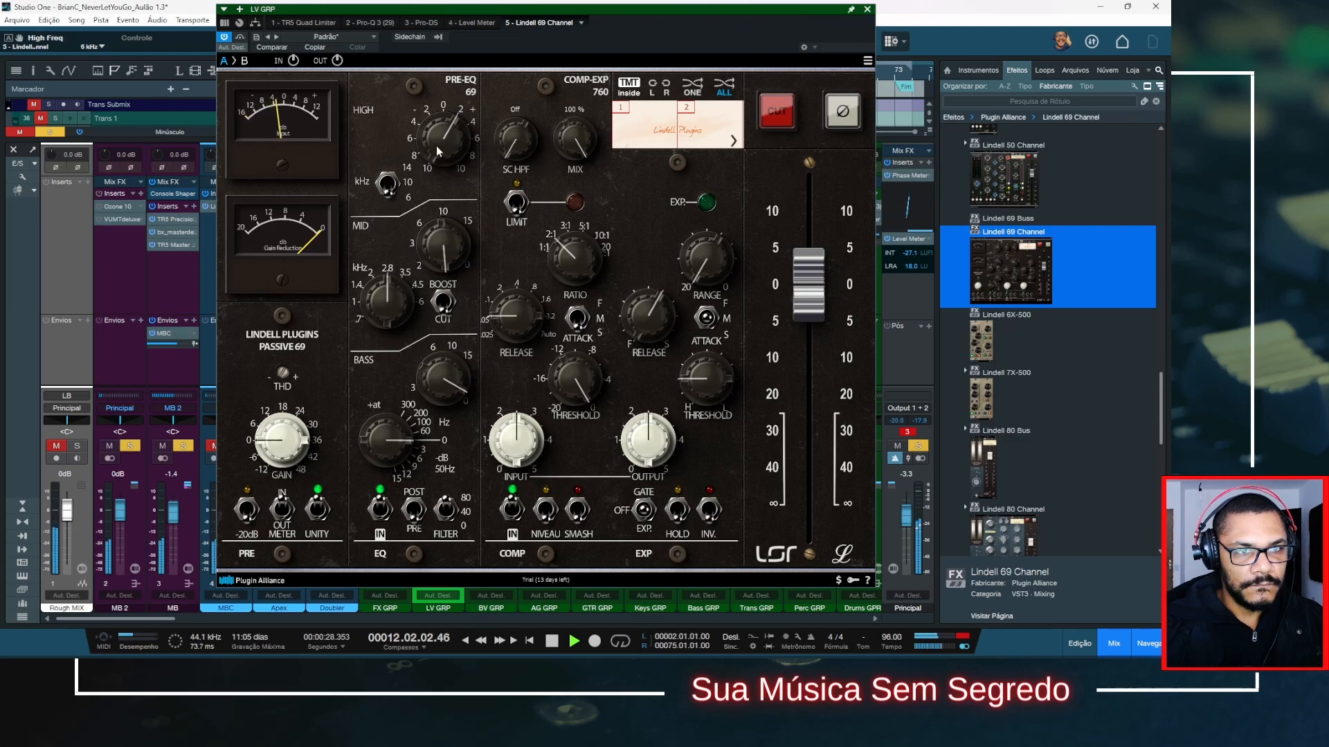
pyautogui.moveTo(453, 150); pyautogui.dragTo(434, 125)
pyautogui.click(393, 182)
pyautogui.click(389, 183)
pyautogui.press('space')
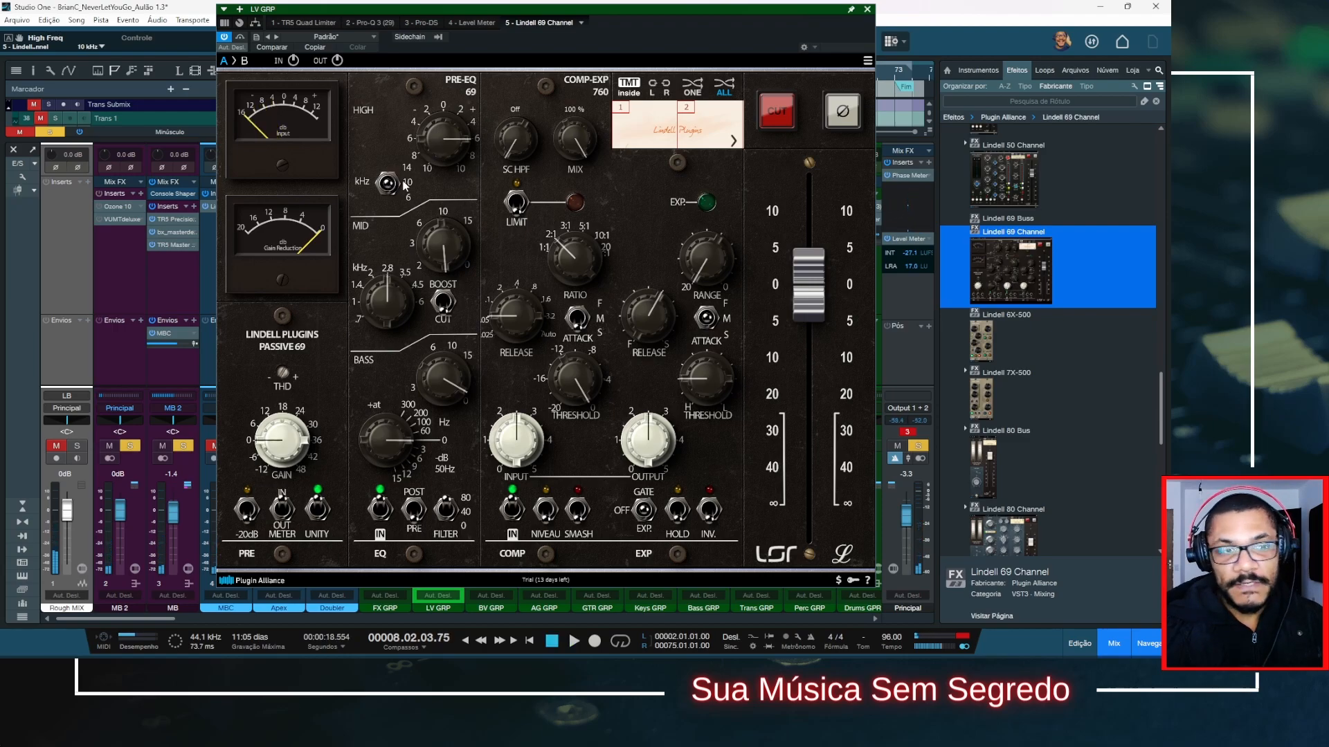
pyautogui.press('space')
pyautogui.moveTo(442, 135); pyautogui.dragTo(447, 155)
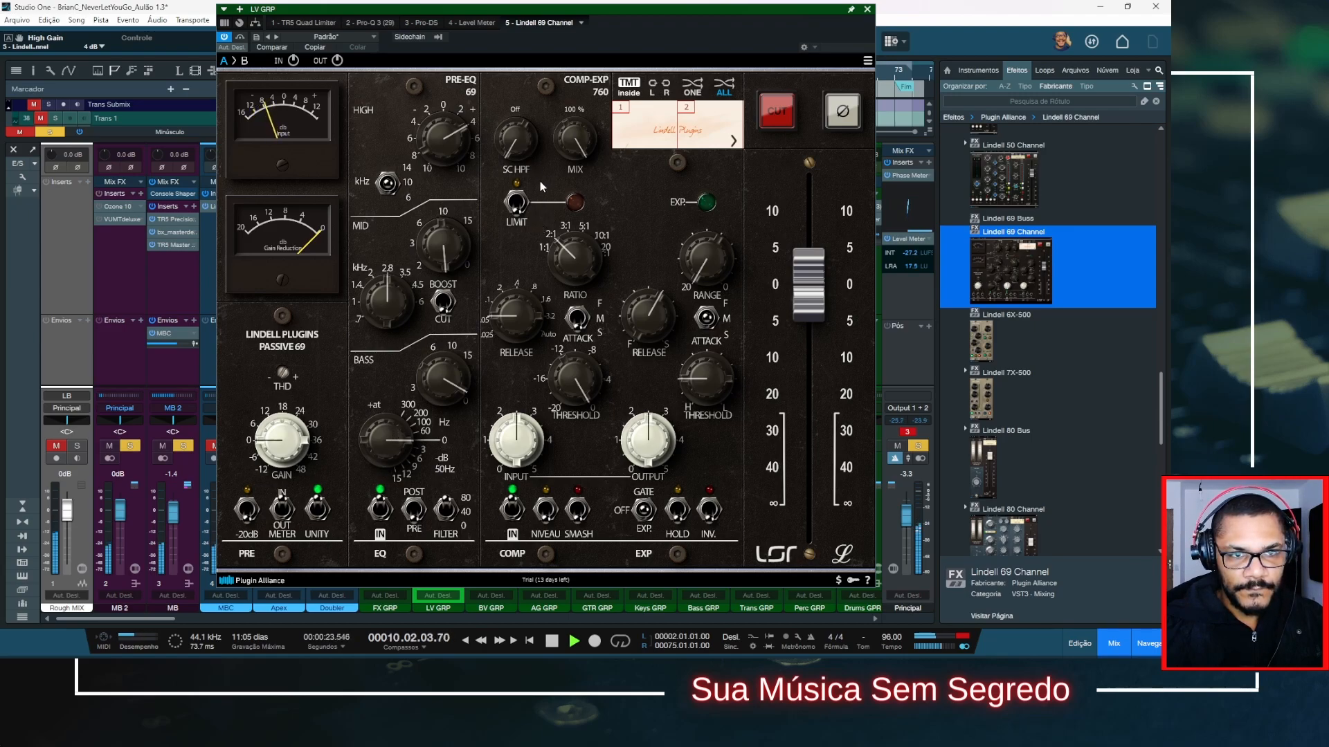
# During playback, set the compressor's ratio to 5:1, adjust its threshold and raise its output to 3.01
pyautogui.moveTo(580, 256); pyautogui.dragTo(584, 218)
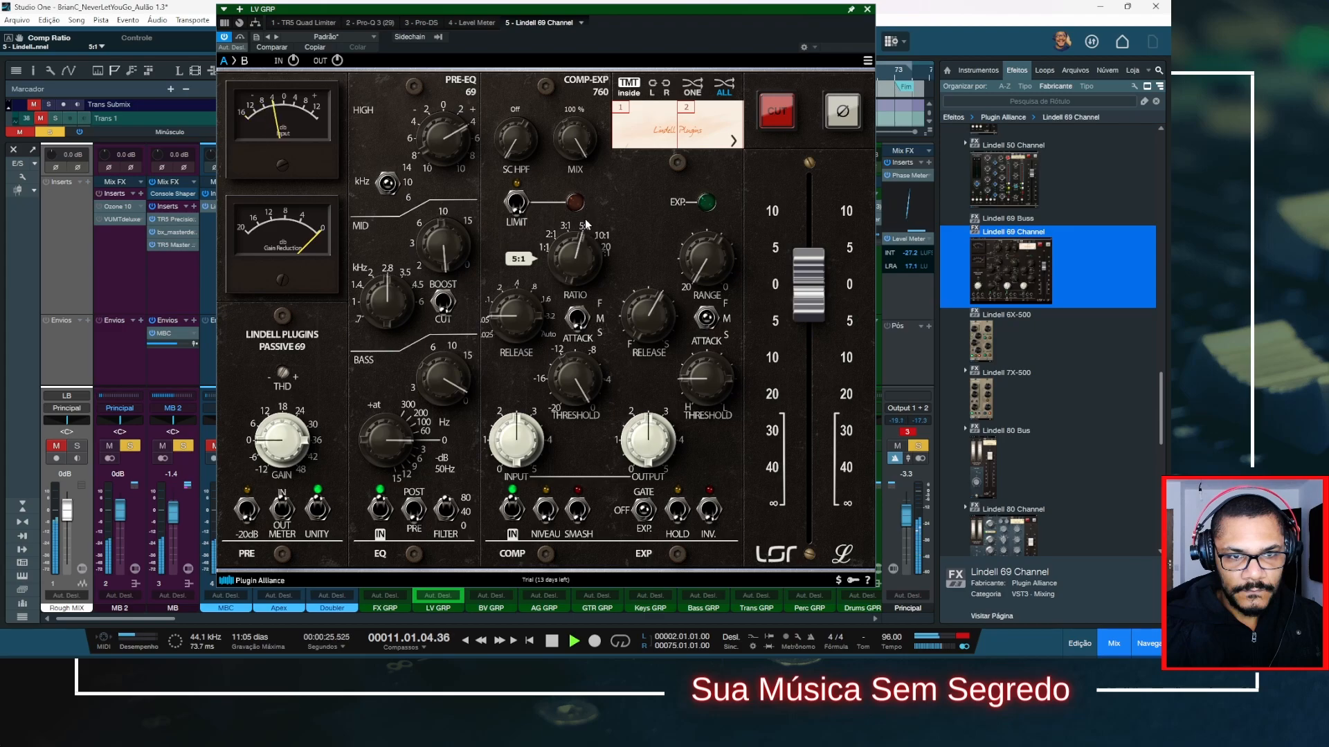
pyautogui.click(567, 330)
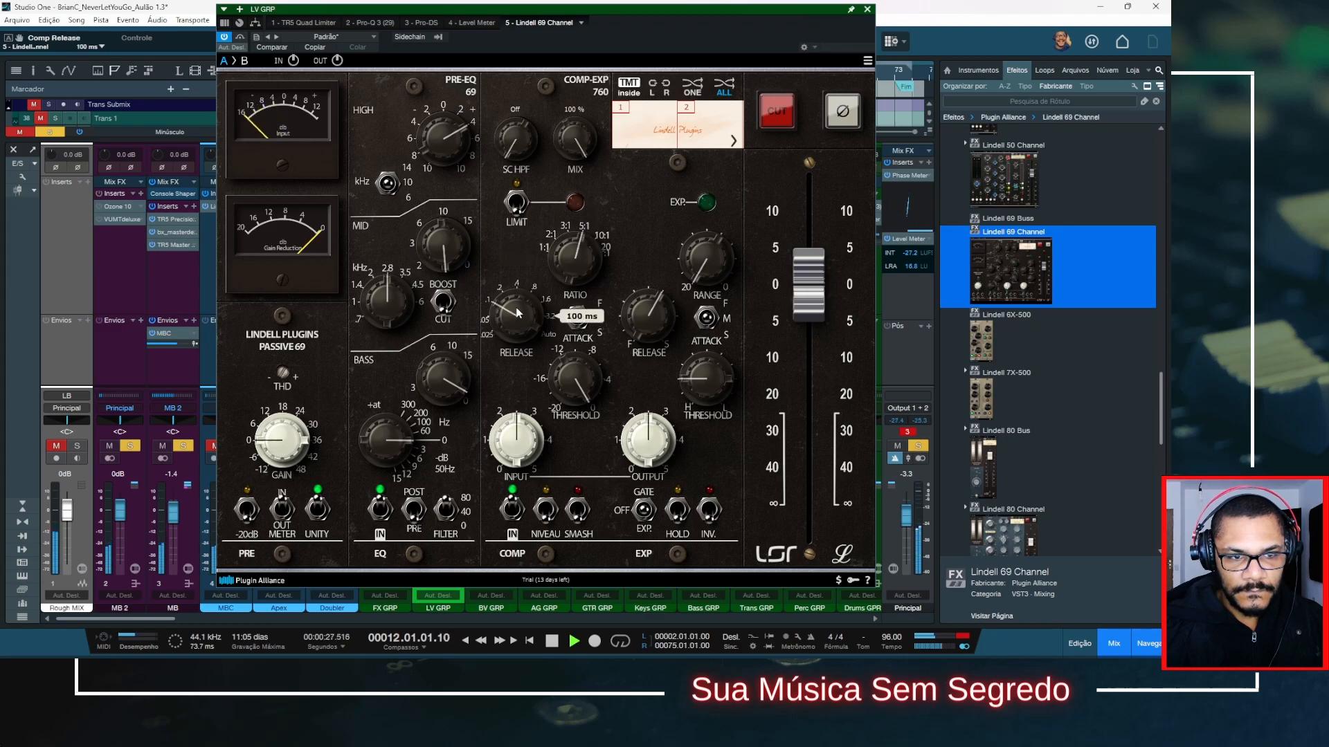
pyautogui.moveTo(654, 319); pyautogui.dragTo(576, 379)
pyautogui.moveTo(641, 431); pyautogui.dragTo(644, 424)
pyautogui.press('space')
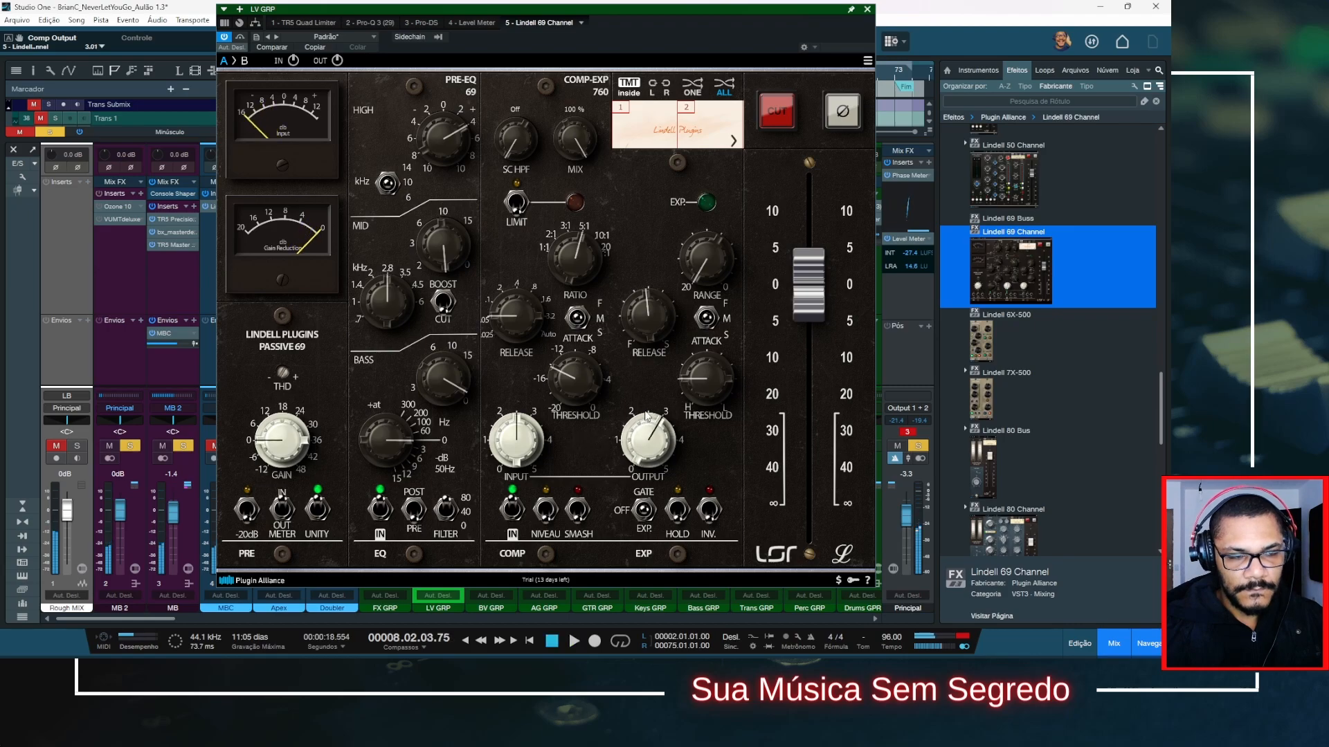
# Set the EQ high band's gain to 2 dB and resume playback
pyautogui.moveTo(441, 147); pyautogui.dragTo(441, 157)
pyautogui.moveTo(613, 30); pyautogui.dragTo(576, 27)
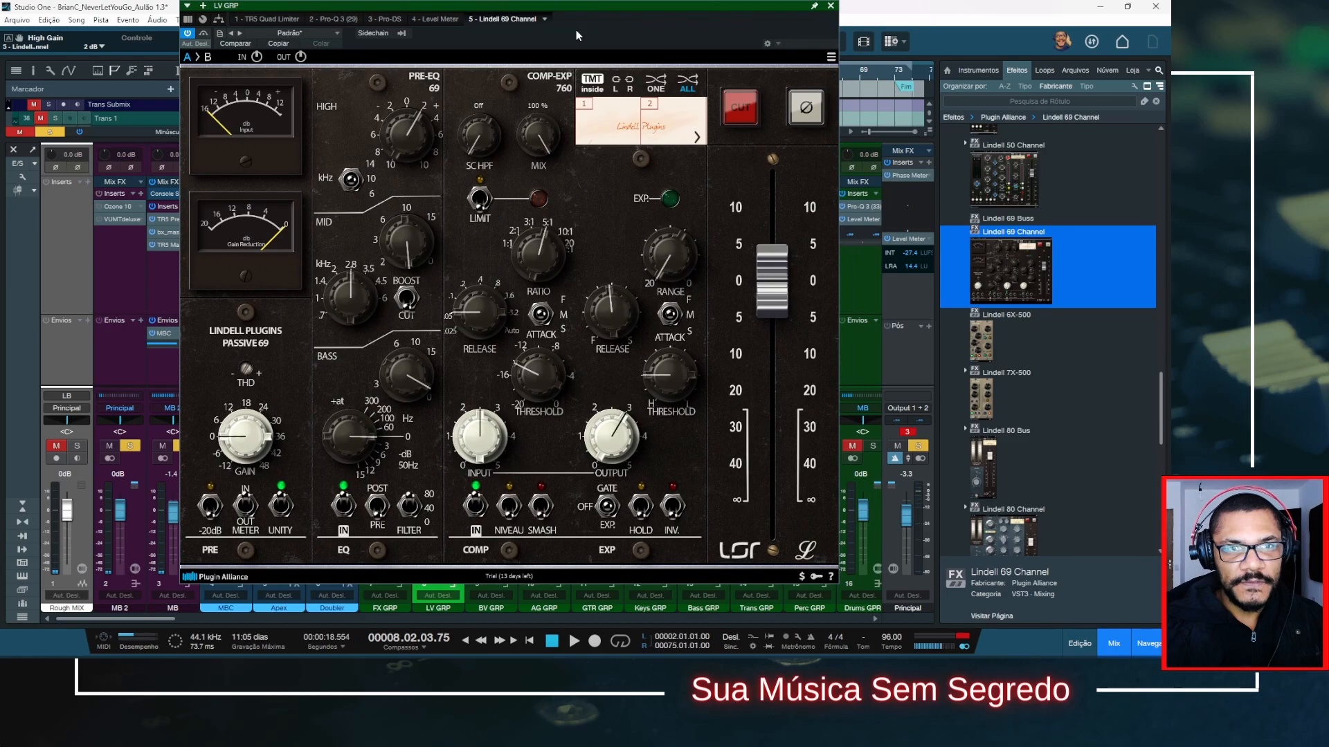
pyautogui.press('space')
# Fine-tune the compressor's threshold and set its output to 3.07
pyautogui.click(544, 379)
pyautogui.moveTo(544, 377); pyautogui.dragTo(544, 381)
pyautogui.moveTo(619, 445); pyautogui.dragTo(618, 442)
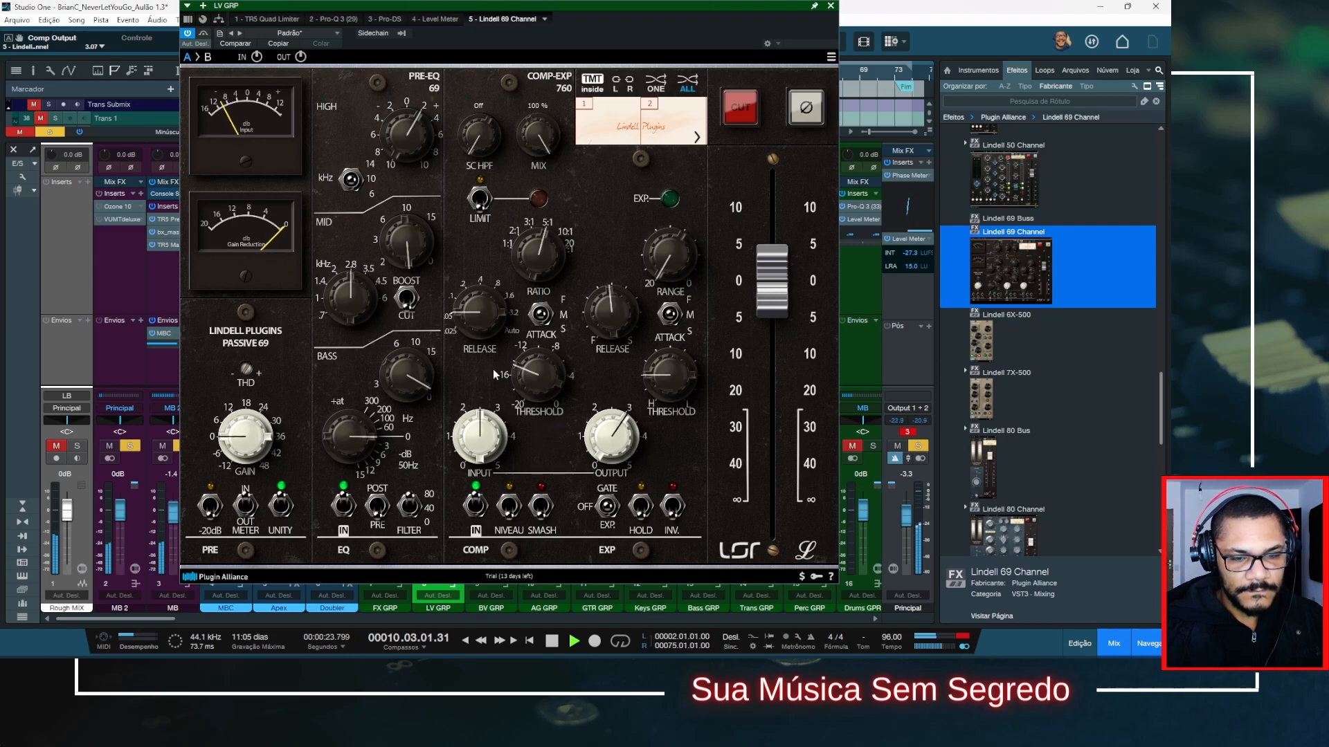
# Compare the vocal group with the plug-in bypassed and active during playback, and set the compressor's output to 2.83
pyautogui.click(202, 34)
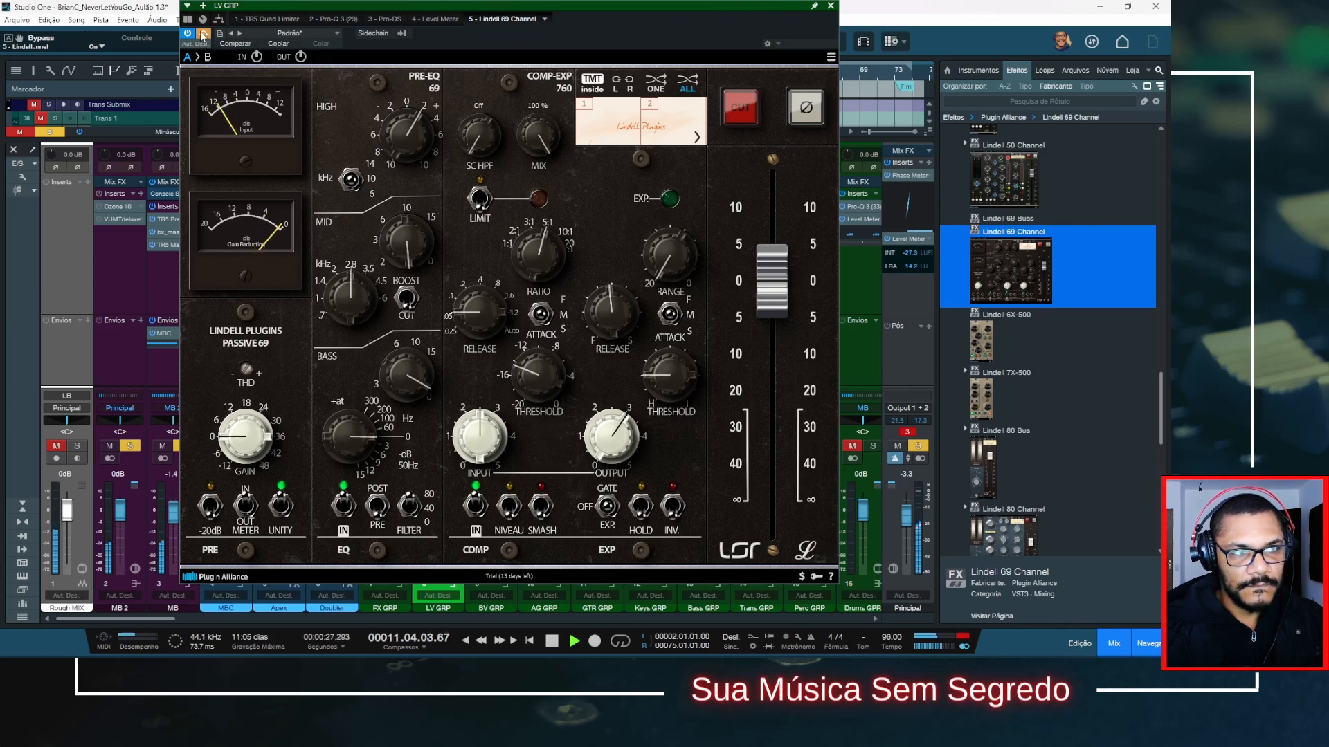
pyautogui.press('space')
pyautogui.press('space')
pyautogui.click(201, 33)
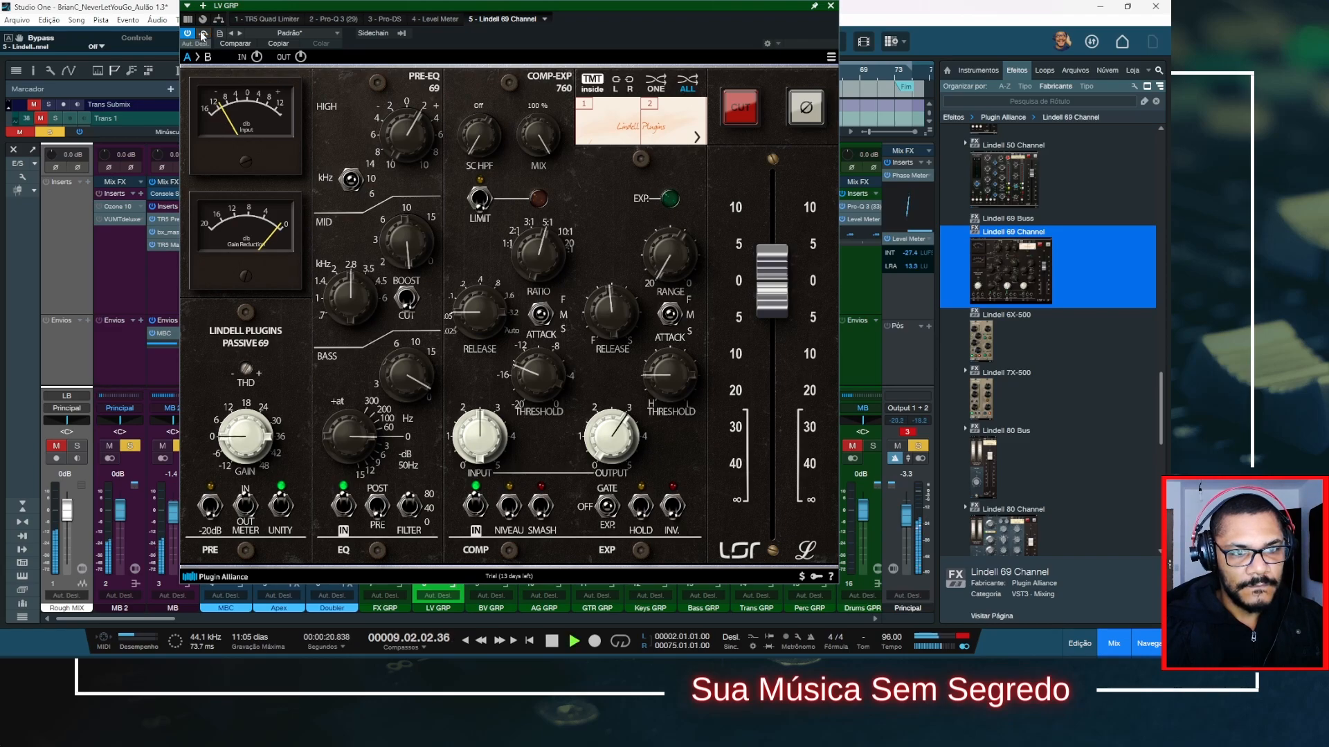
pyautogui.moveTo(608, 423); pyautogui.dragTo(615, 414)
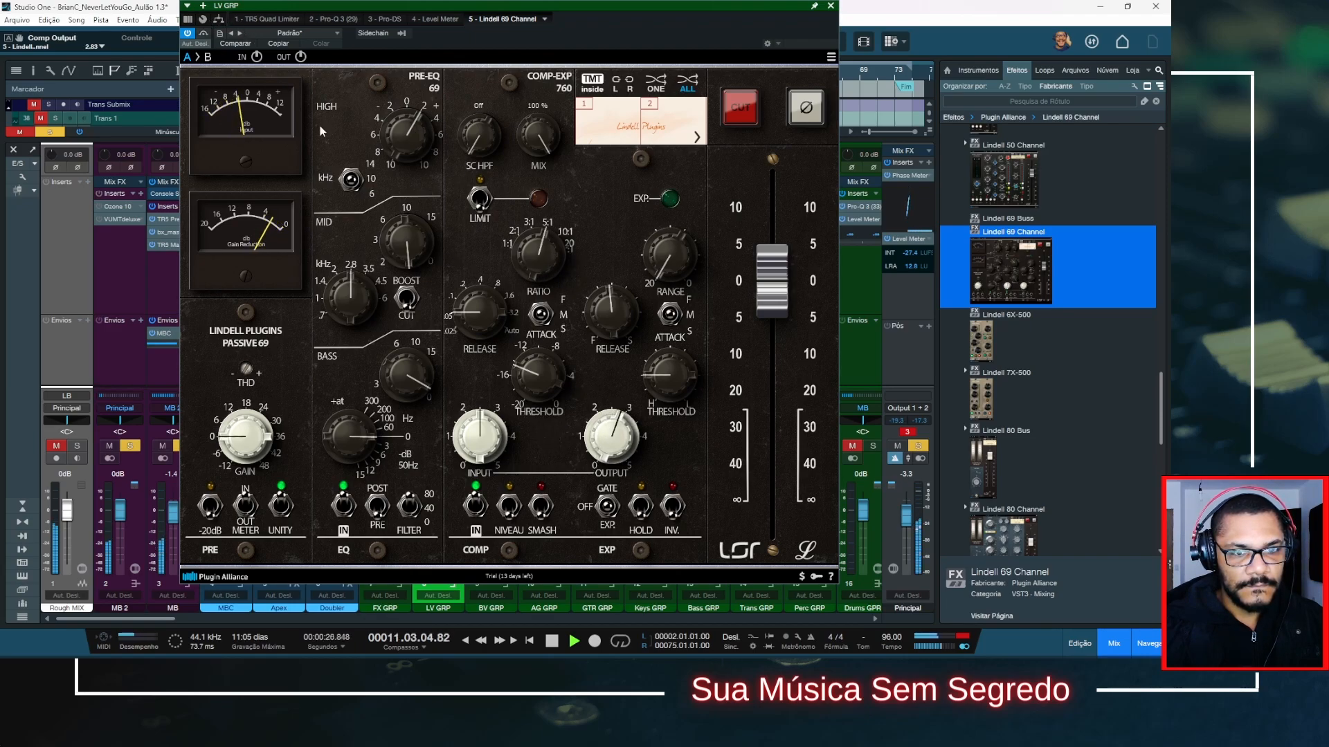
# Compare the vocal group with the plug-in bypassed and active, and set the compressor's release to 25 ms
pyautogui.click(203, 34)
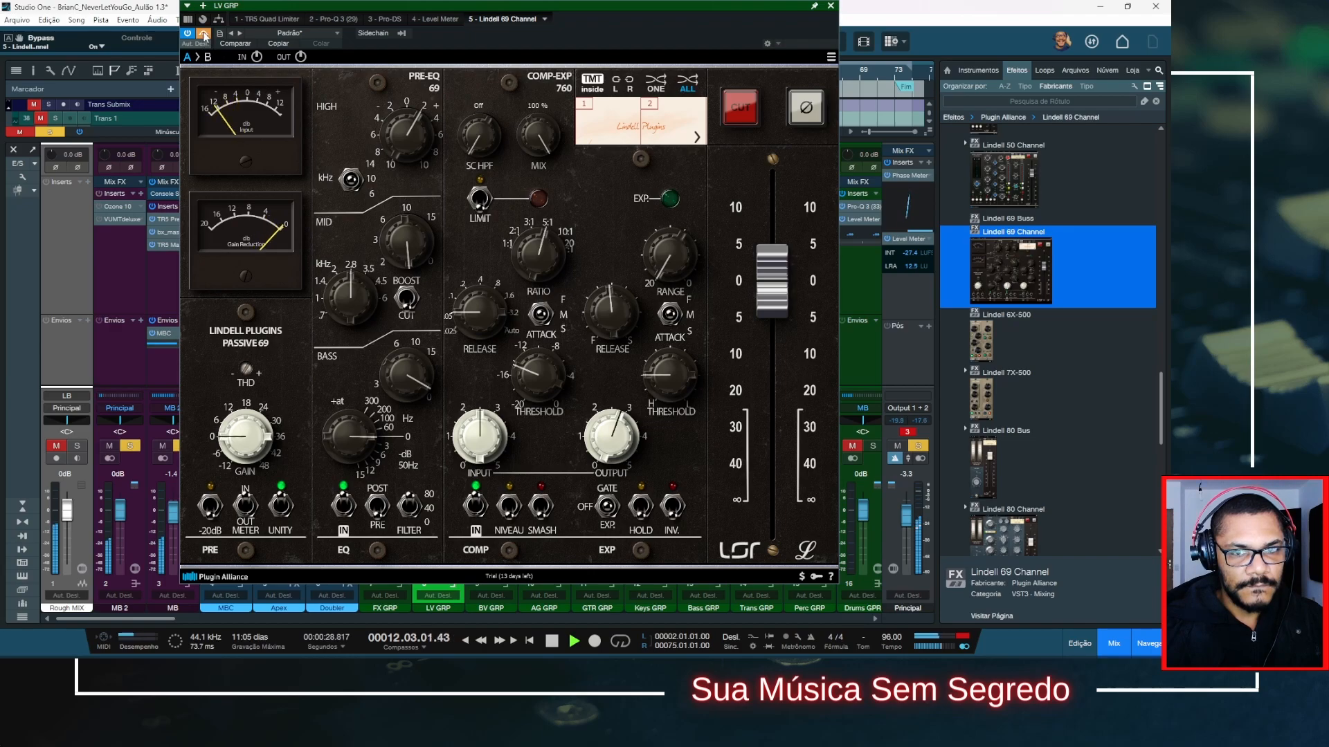
pyautogui.click(202, 34)
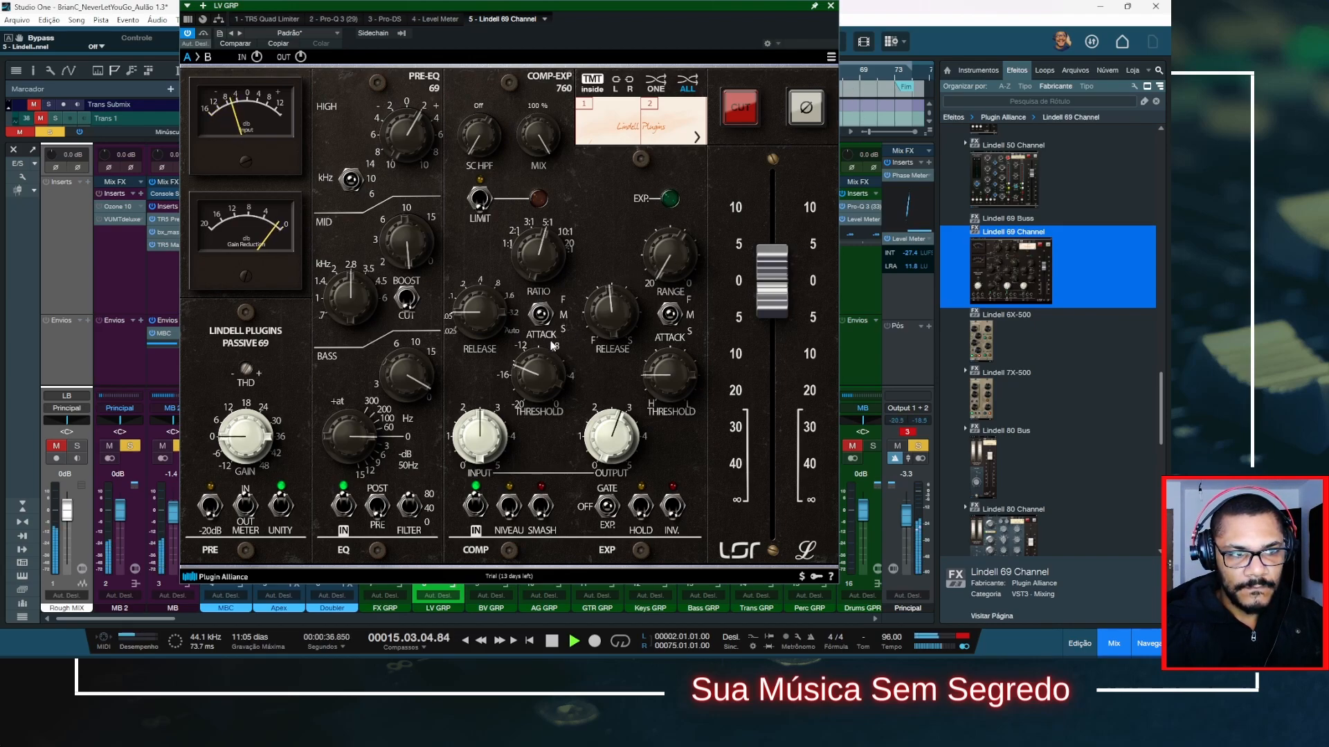
pyautogui.moveTo(533, 380); pyautogui.dragTo(532, 381)
pyautogui.moveTo(483, 326); pyautogui.dragTo(497, 339)
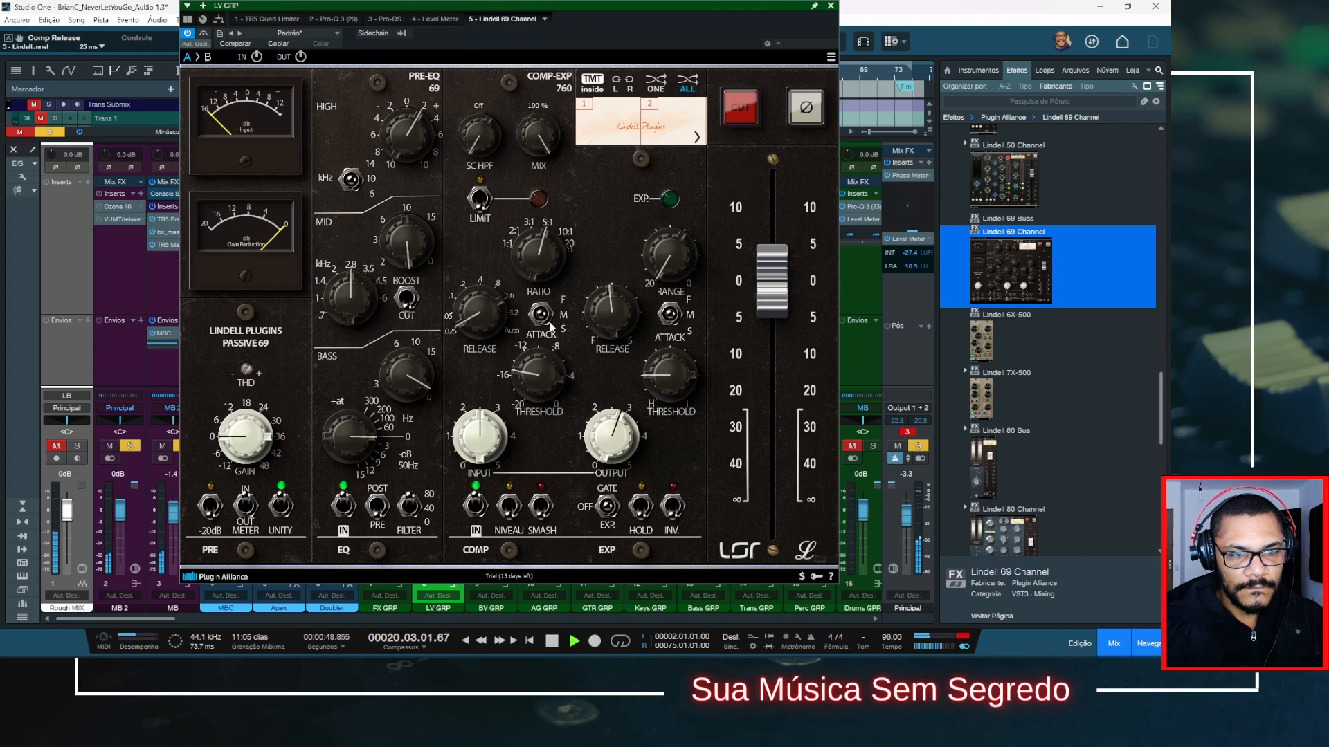
# Check the adjusted vocal compression against the bypassed signal, stop playback and close the LV GRP plug-in window
pyautogui.click(204, 34)
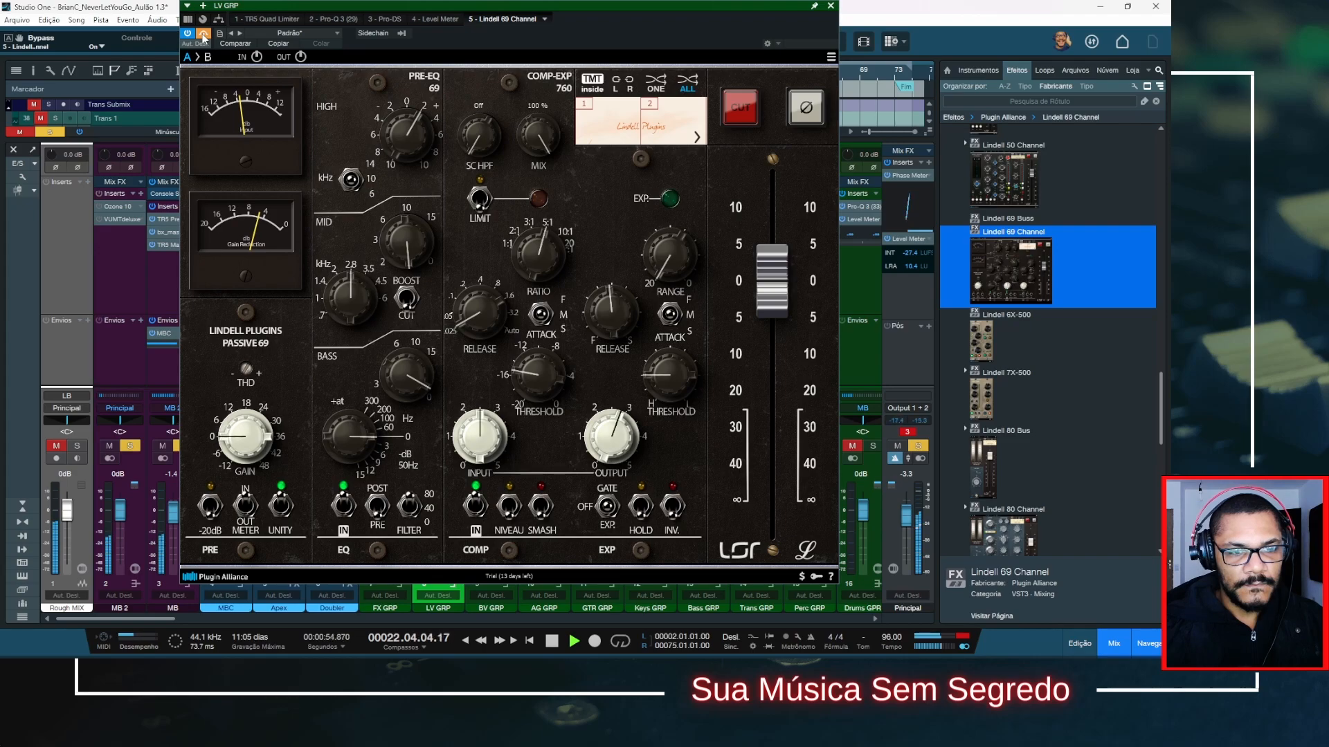
pyautogui.click(203, 34)
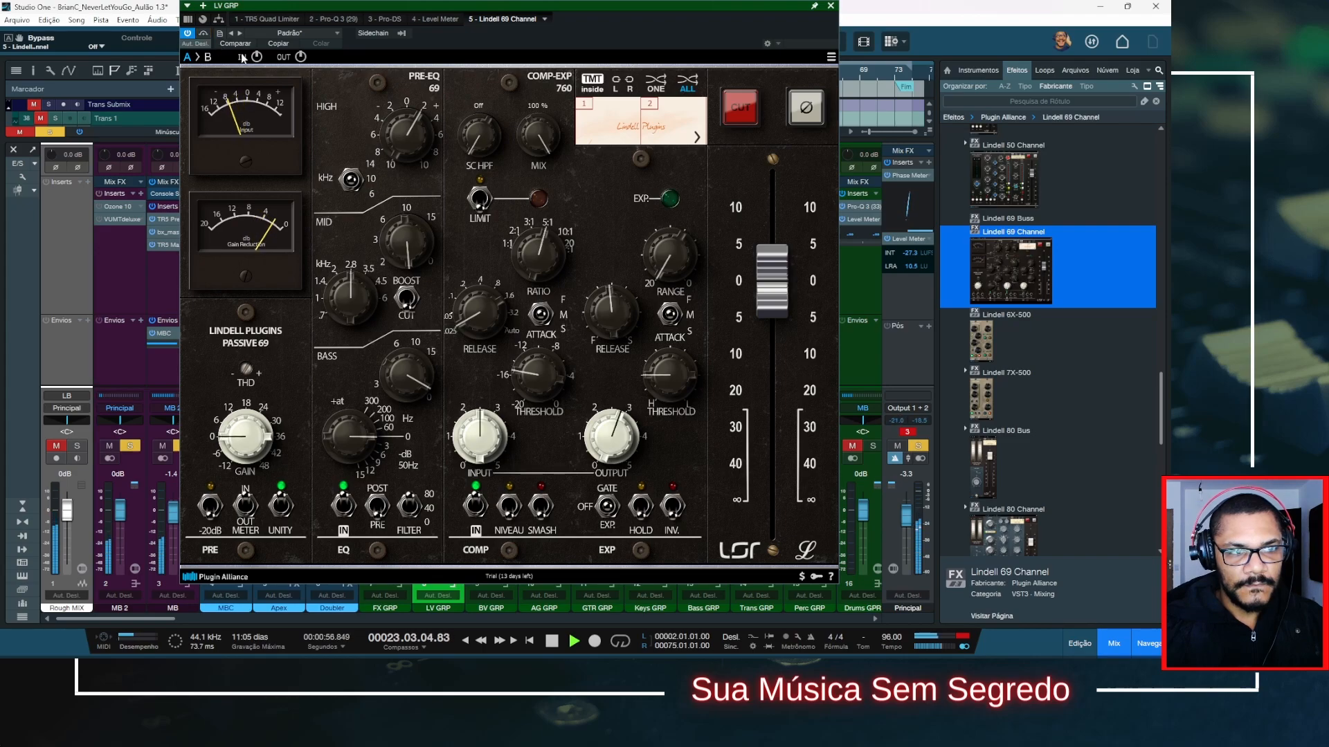
pyautogui.press('space')
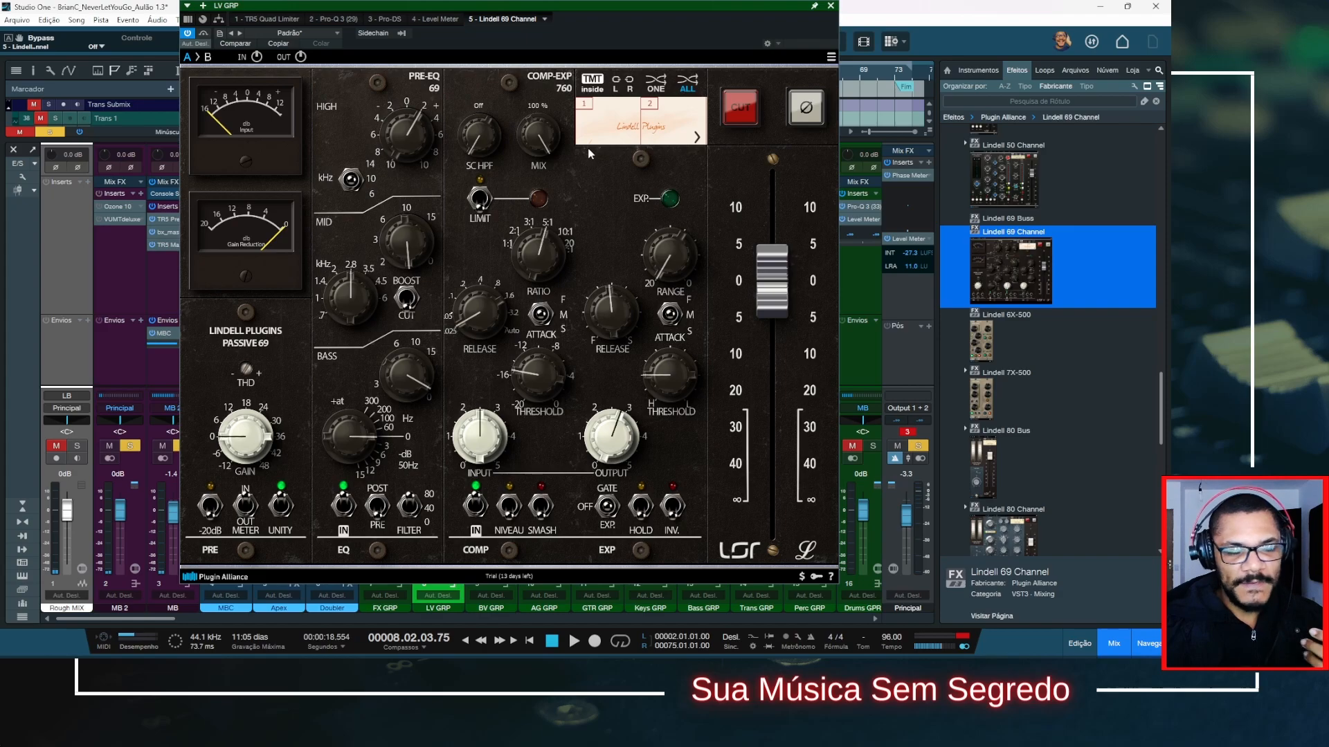
pyautogui.click(831, 6)
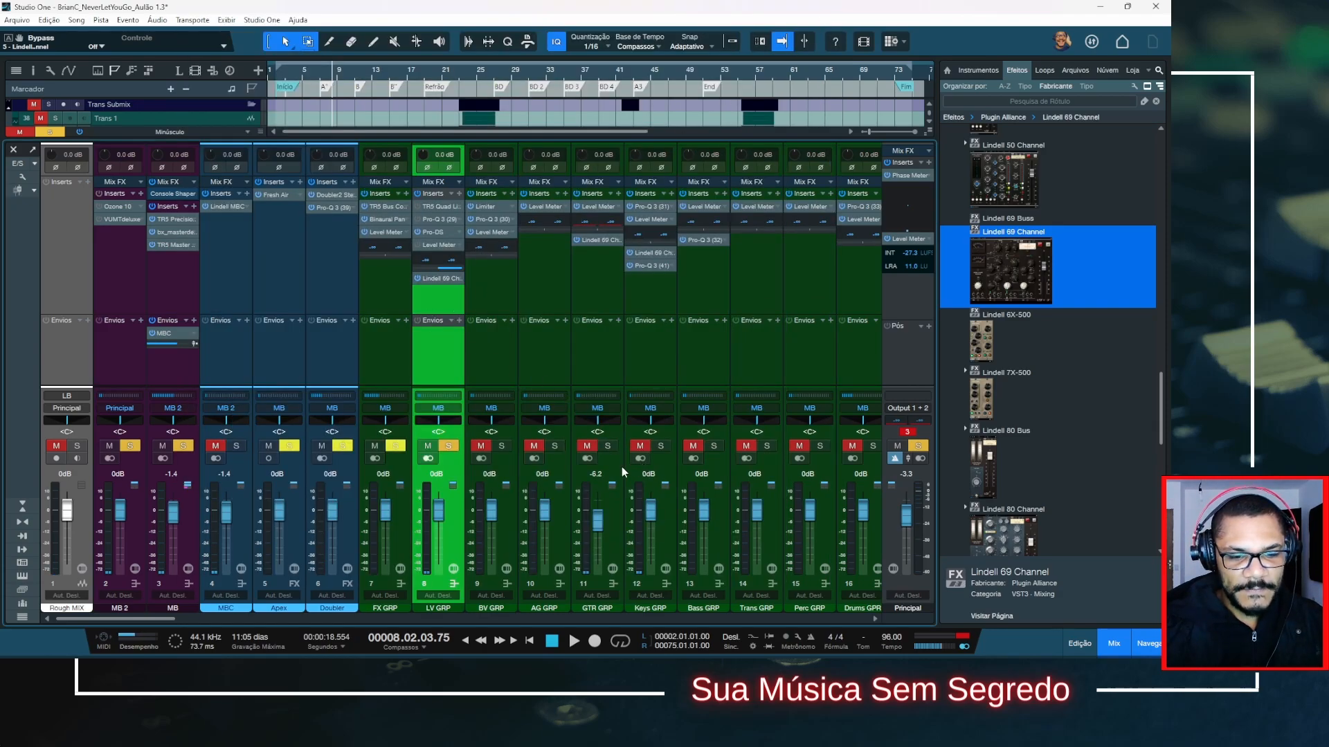
# Solo the GTR GRP channel in place of the vocal group and open its Lindell 69 Channel insert
pyautogui.click(609, 447)
pyautogui.click(609, 446)
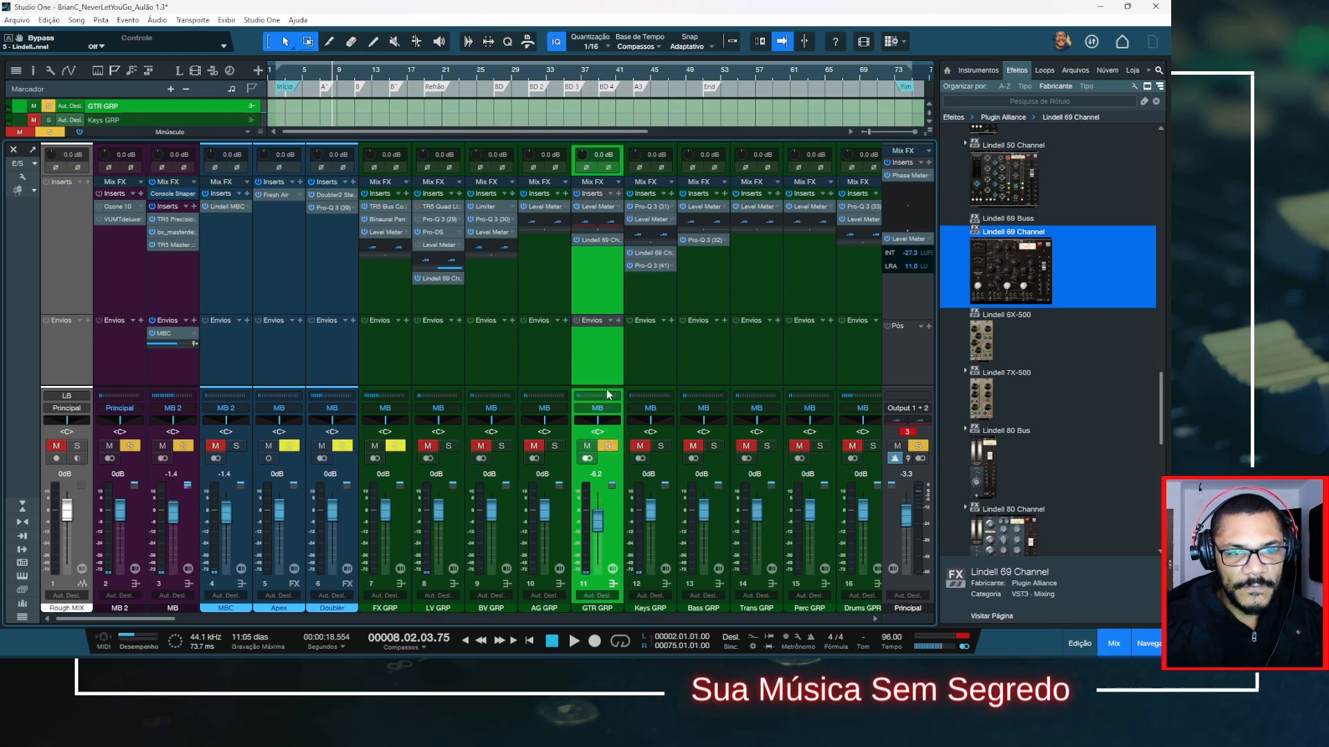
pyautogui.click(596, 239)
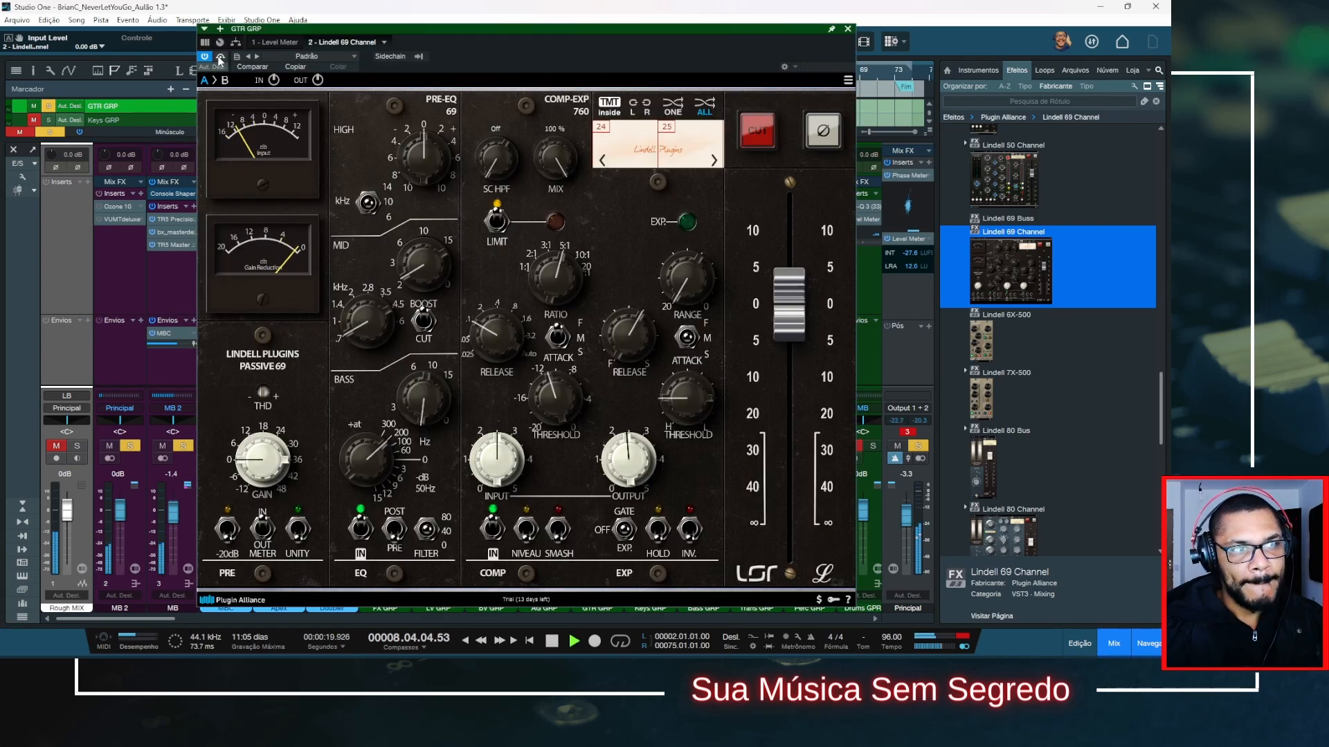
# Compare the soloed guitar group with its Lindell 69 Channel bypassed and active during playback
pyautogui.click(220, 58)
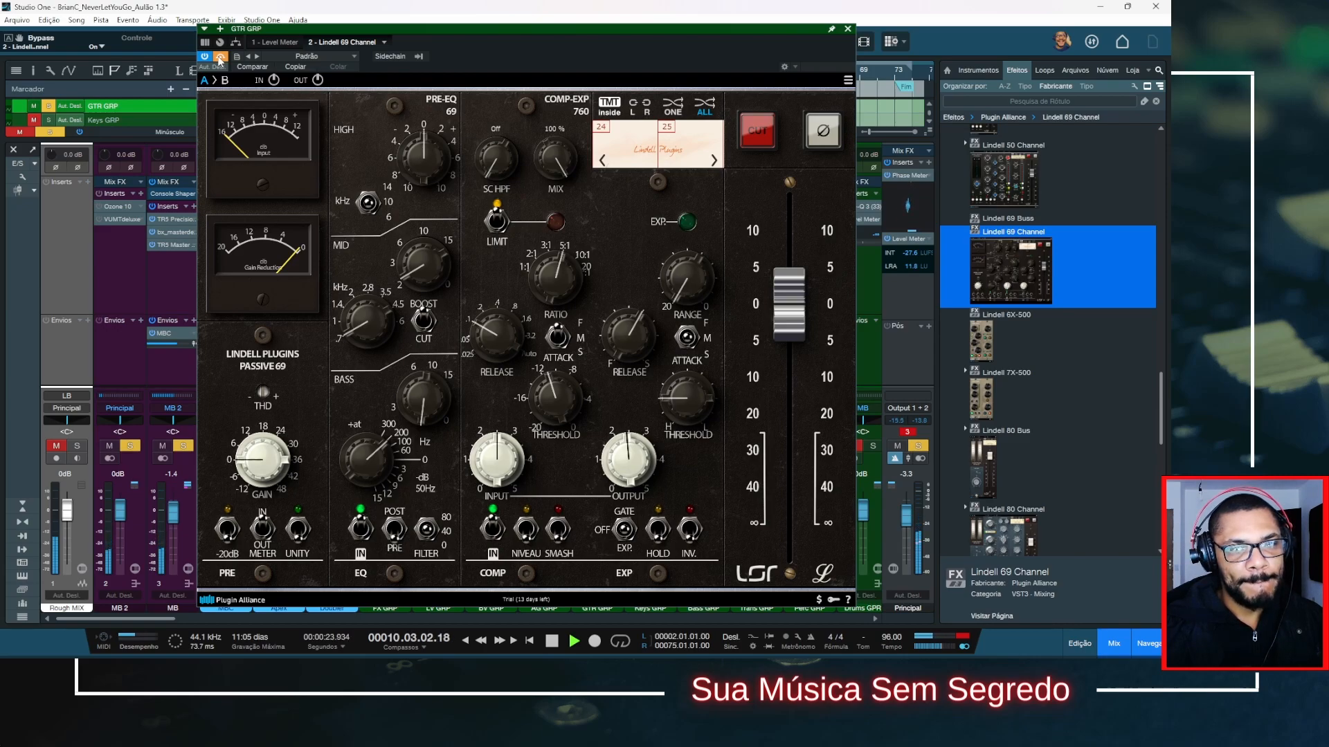
pyautogui.click(220, 58)
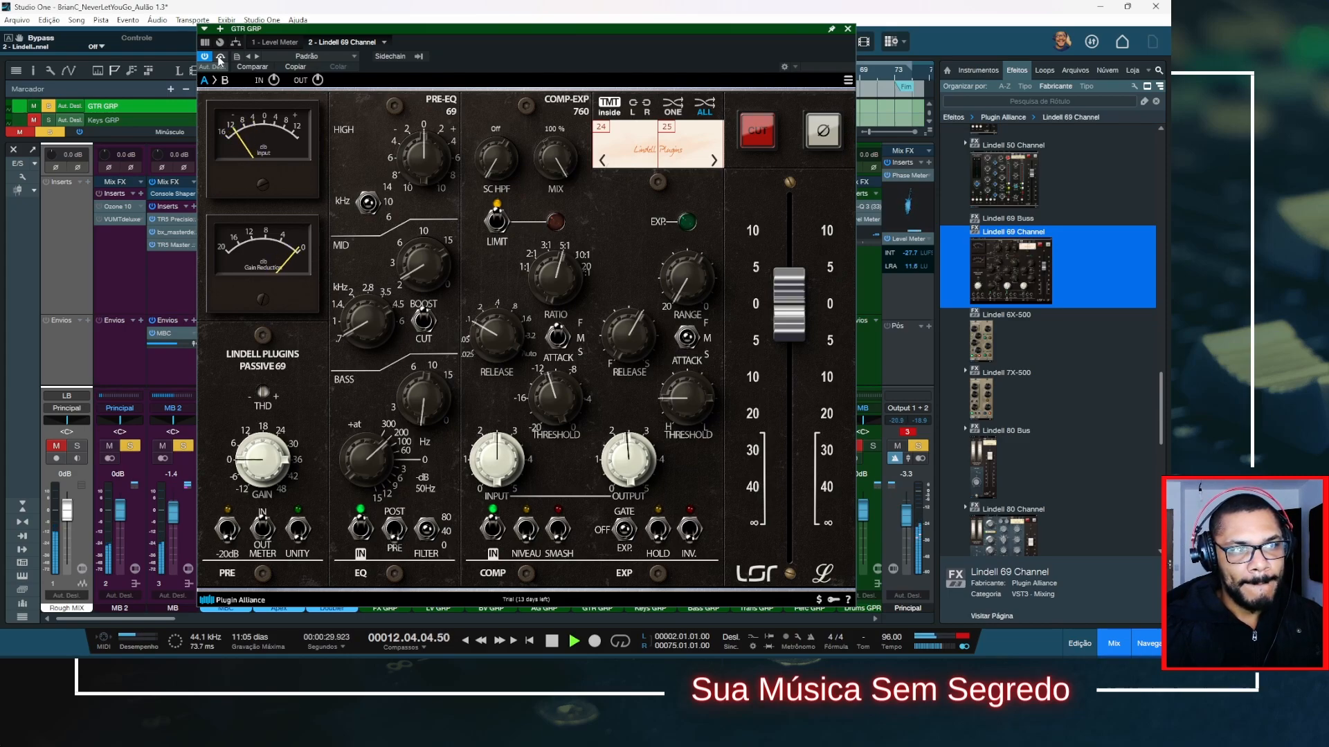
pyautogui.click(220, 58)
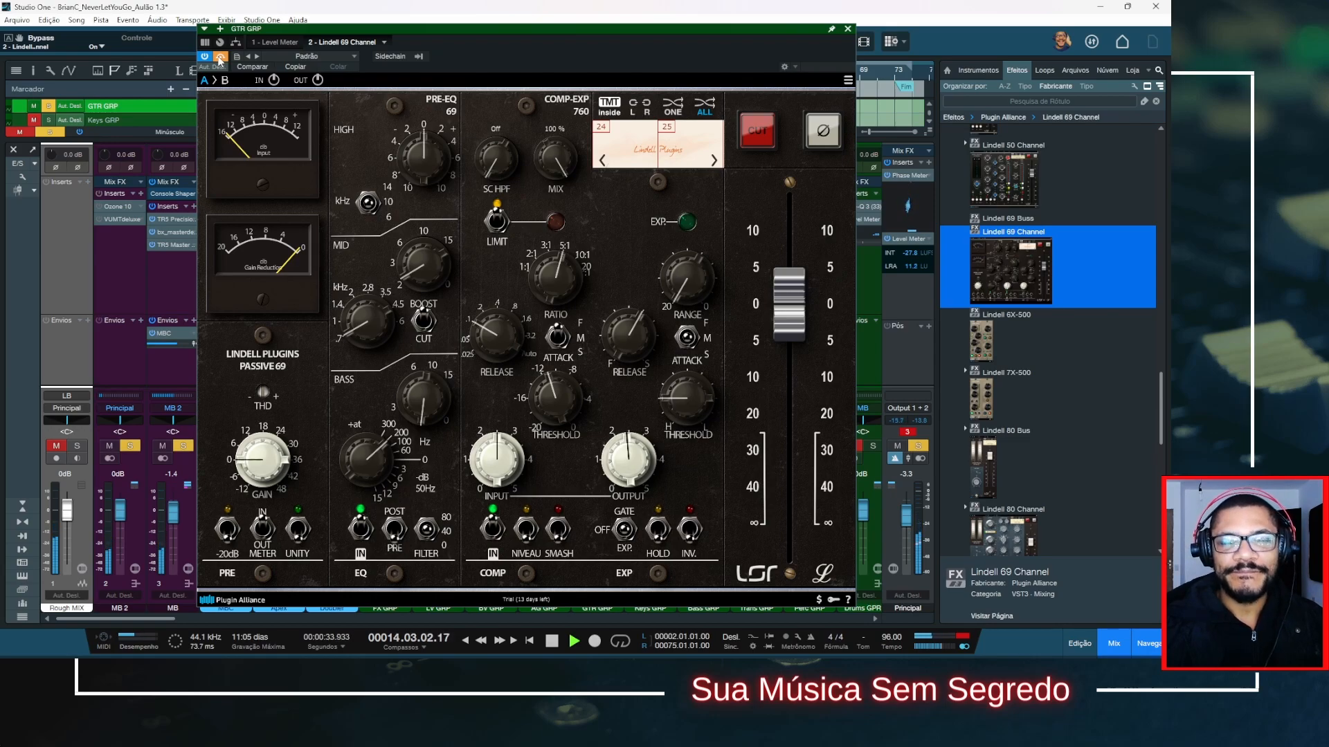
pyautogui.click(220, 58)
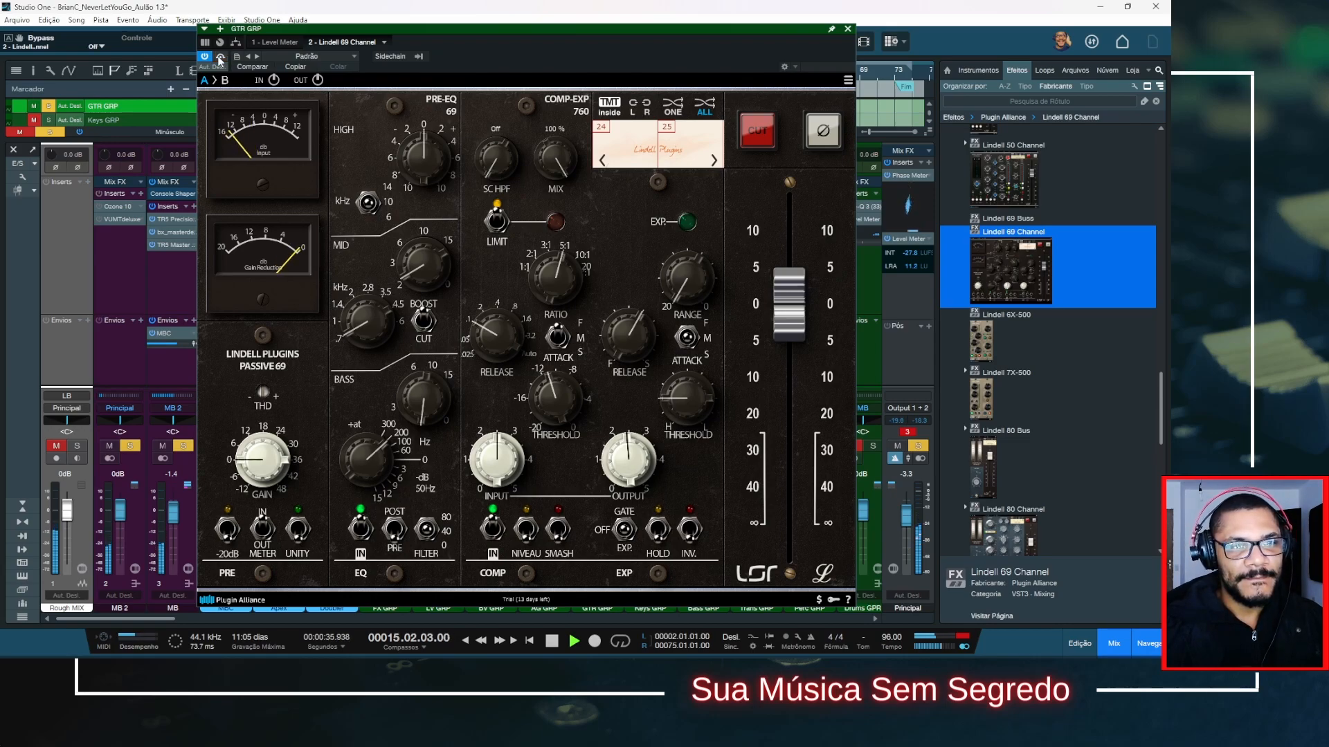
pyautogui.press('space')
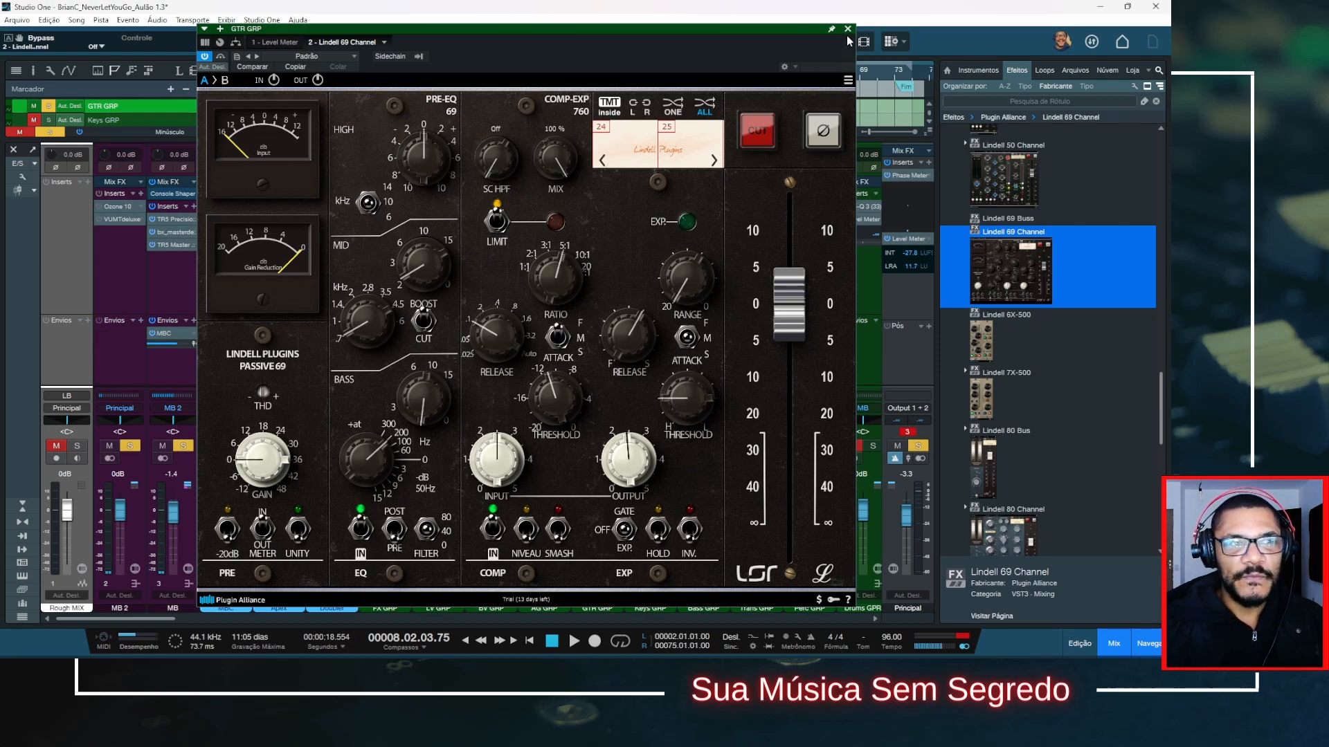
# Replay the guitar group, repeat the bypass comparison once and close its plug-in window
pyautogui.press('space')
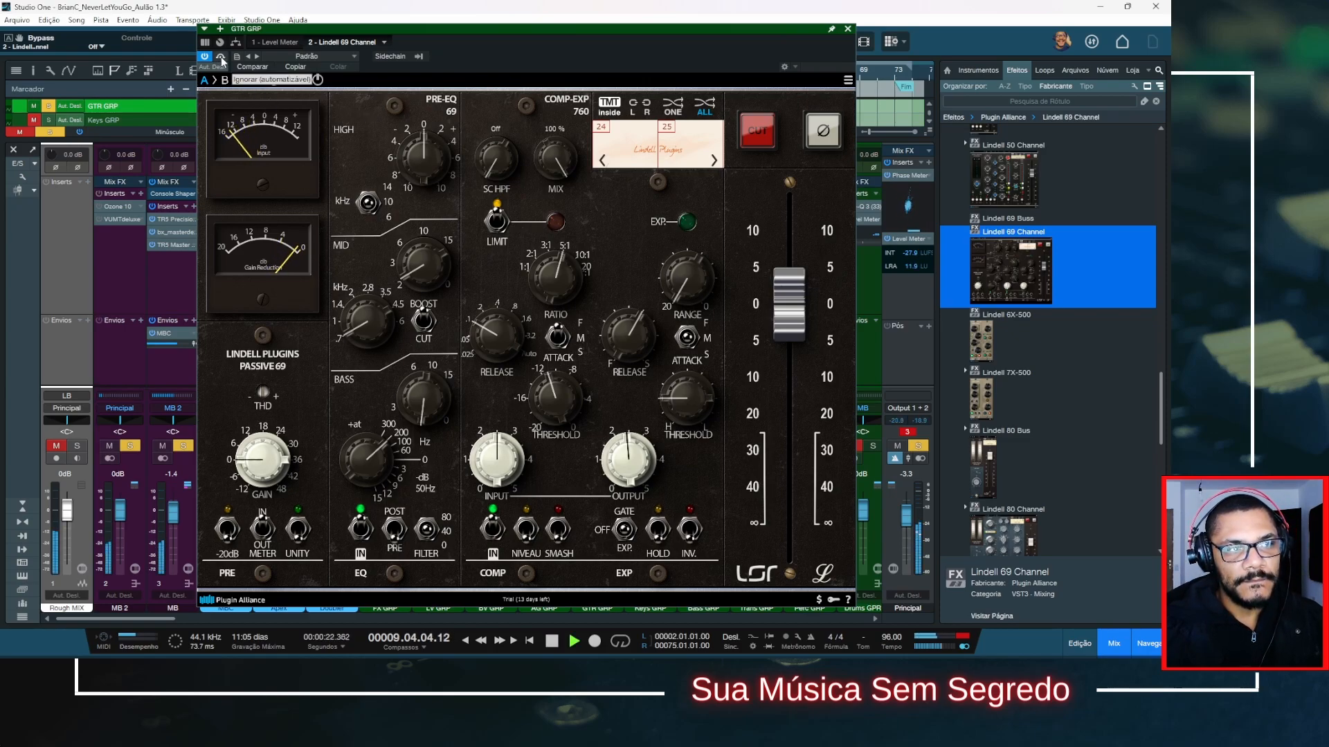
pyautogui.click(221, 58)
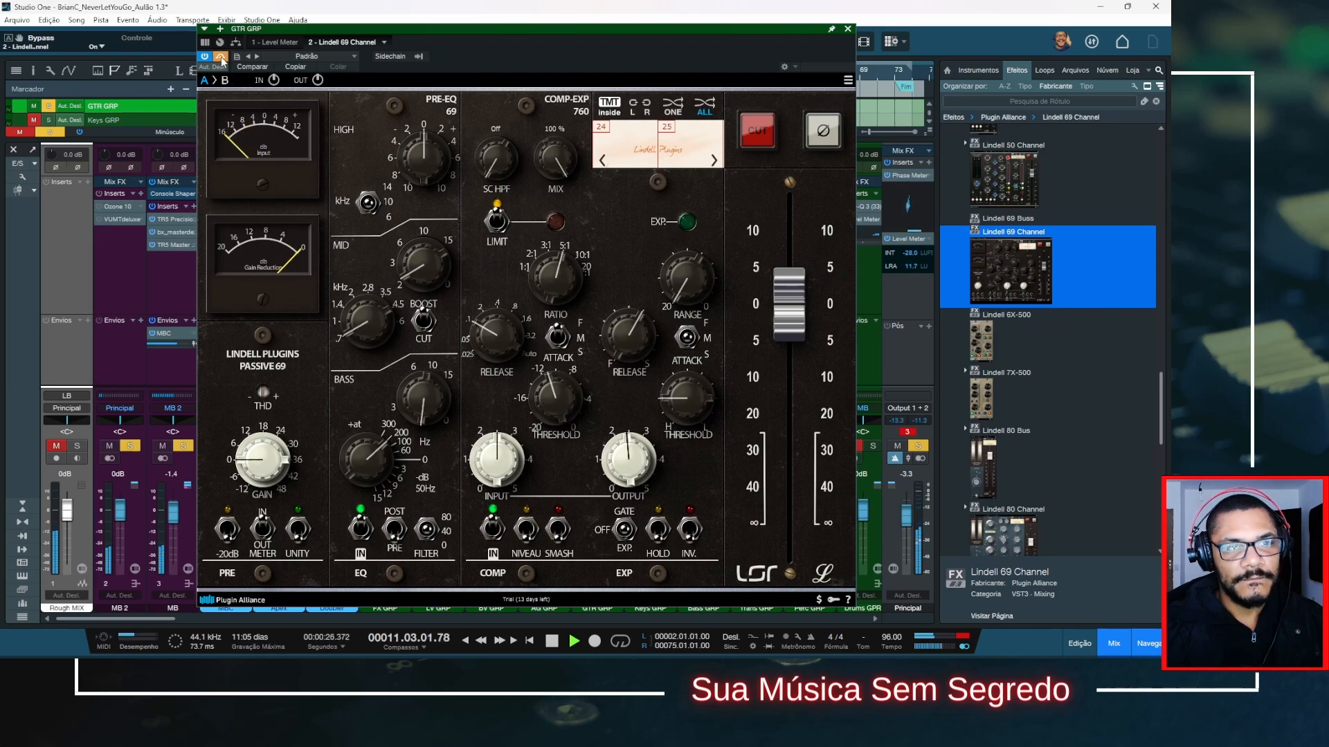
pyautogui.click(221, 57)
pyautogui.click(847, 29)
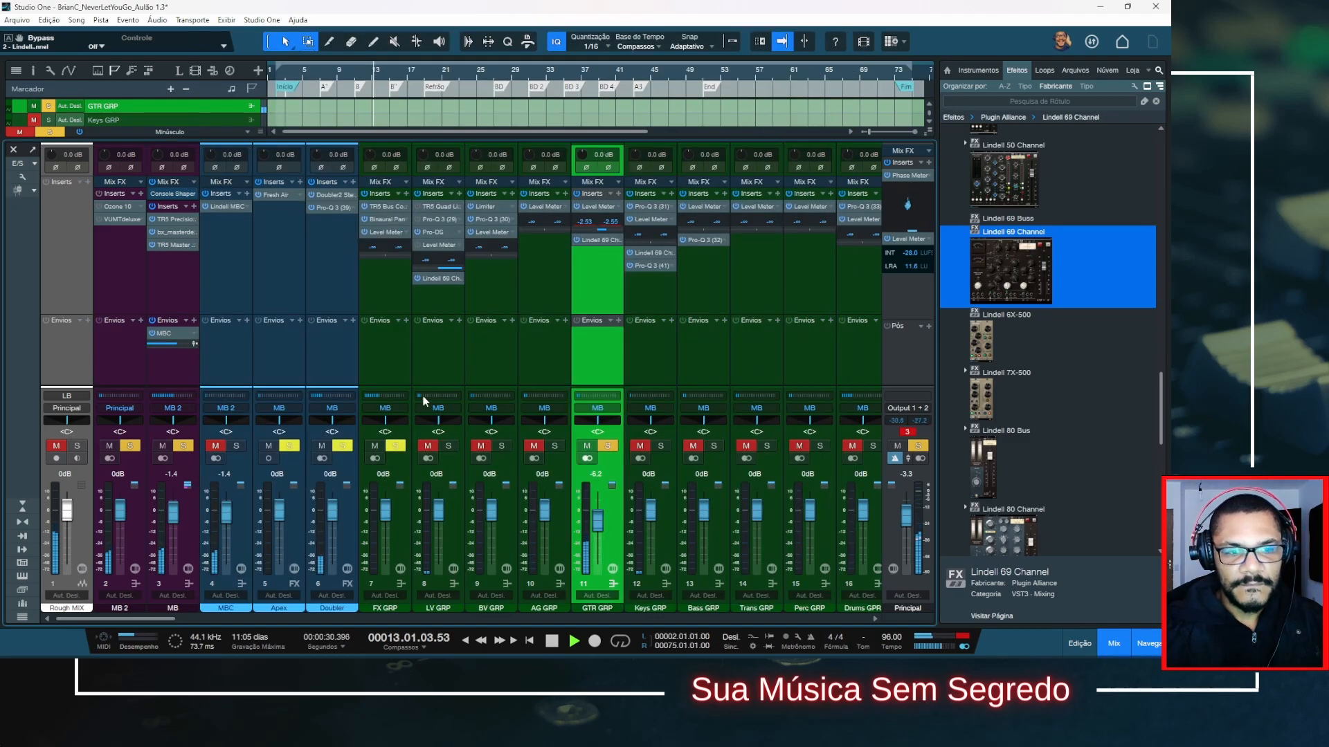
# Solo LV GRP together with GTR GRP, select the vocal group and play both groups from the start position
pyautogui.click(455, 447)
pyautogui.press('space')
pyautogui.press('space')
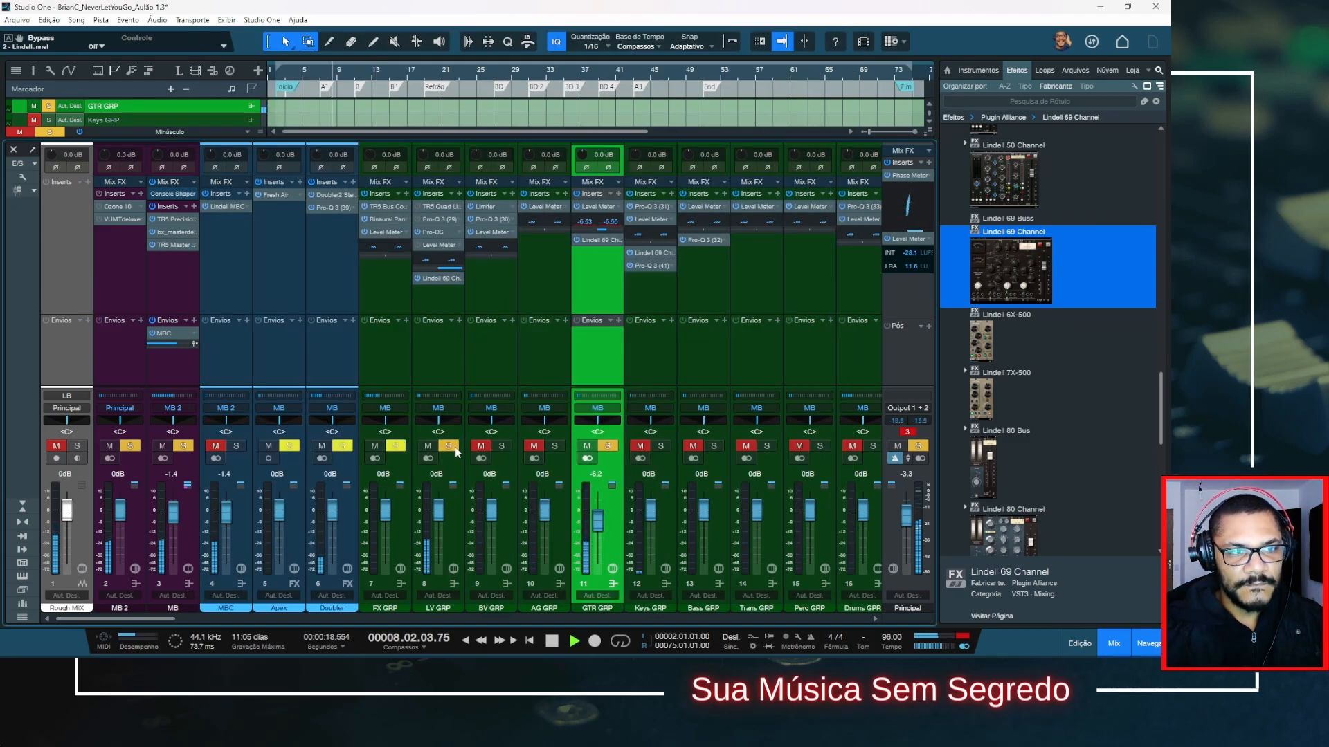
pyautogui.click(434, 347)
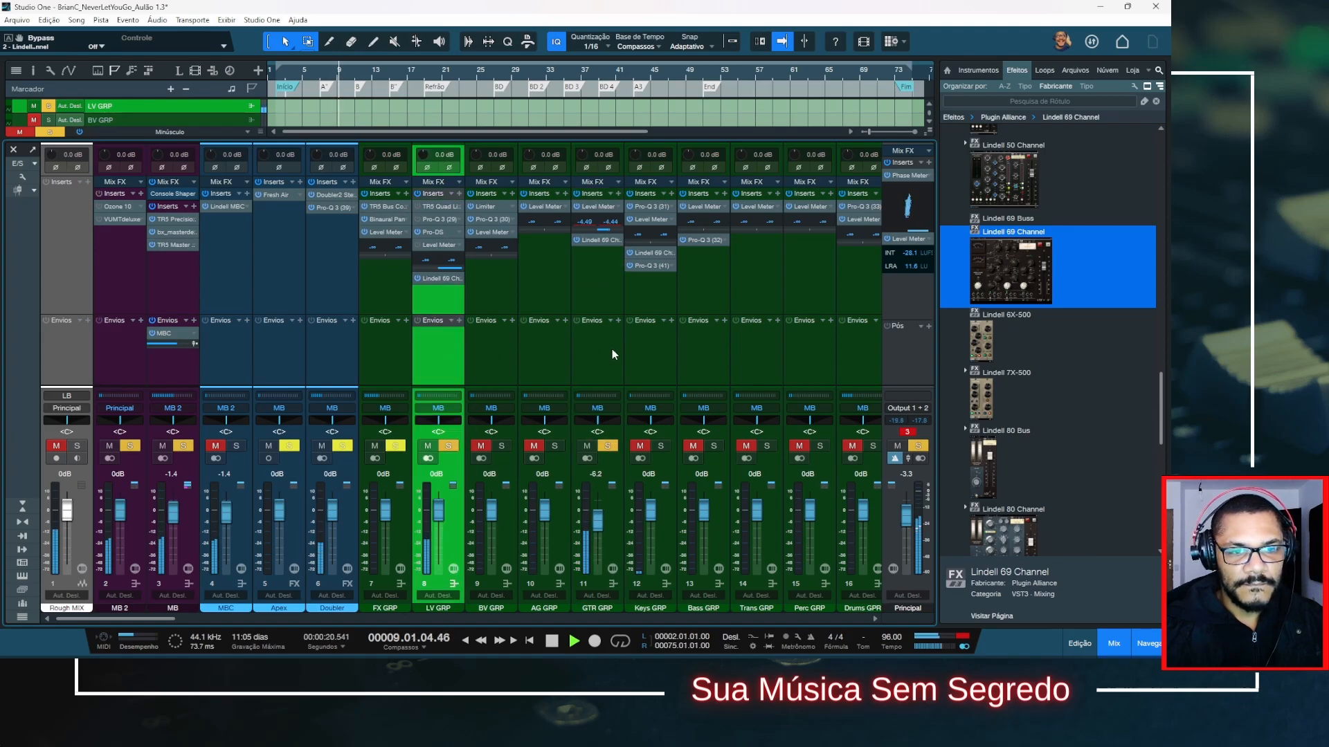
pyautogui.press('space')
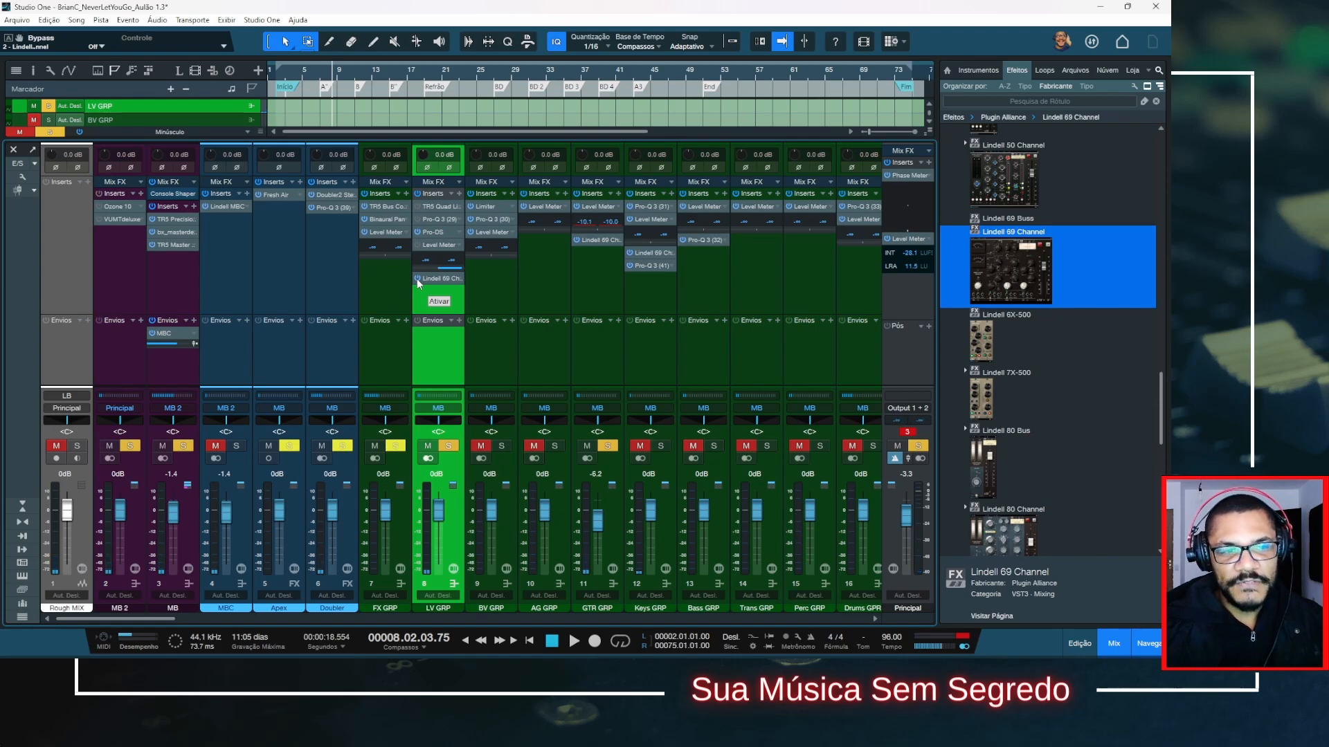
# Compare the vocal and guitar groups during playback with their Lindell 69 Channel inserts deactivated and reactivated
pyautogui.press('space')
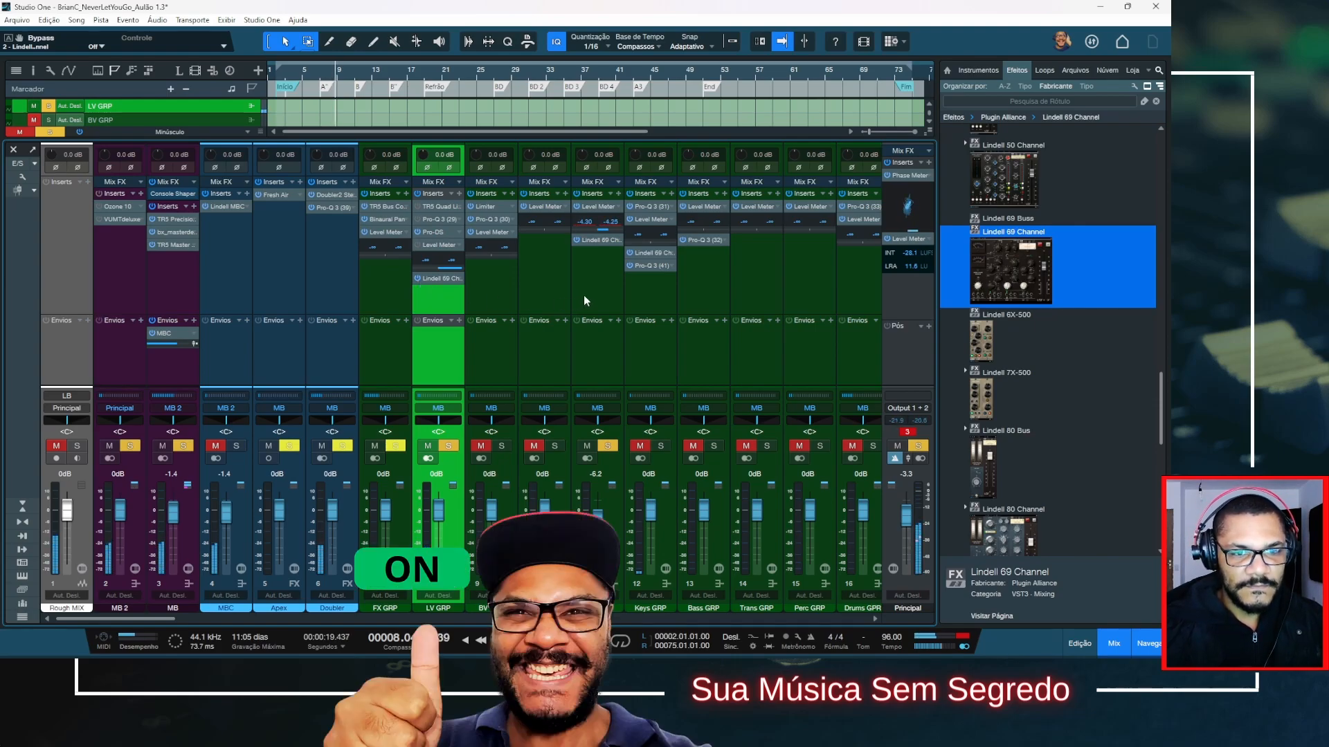
pyautogui.click(419, 279)
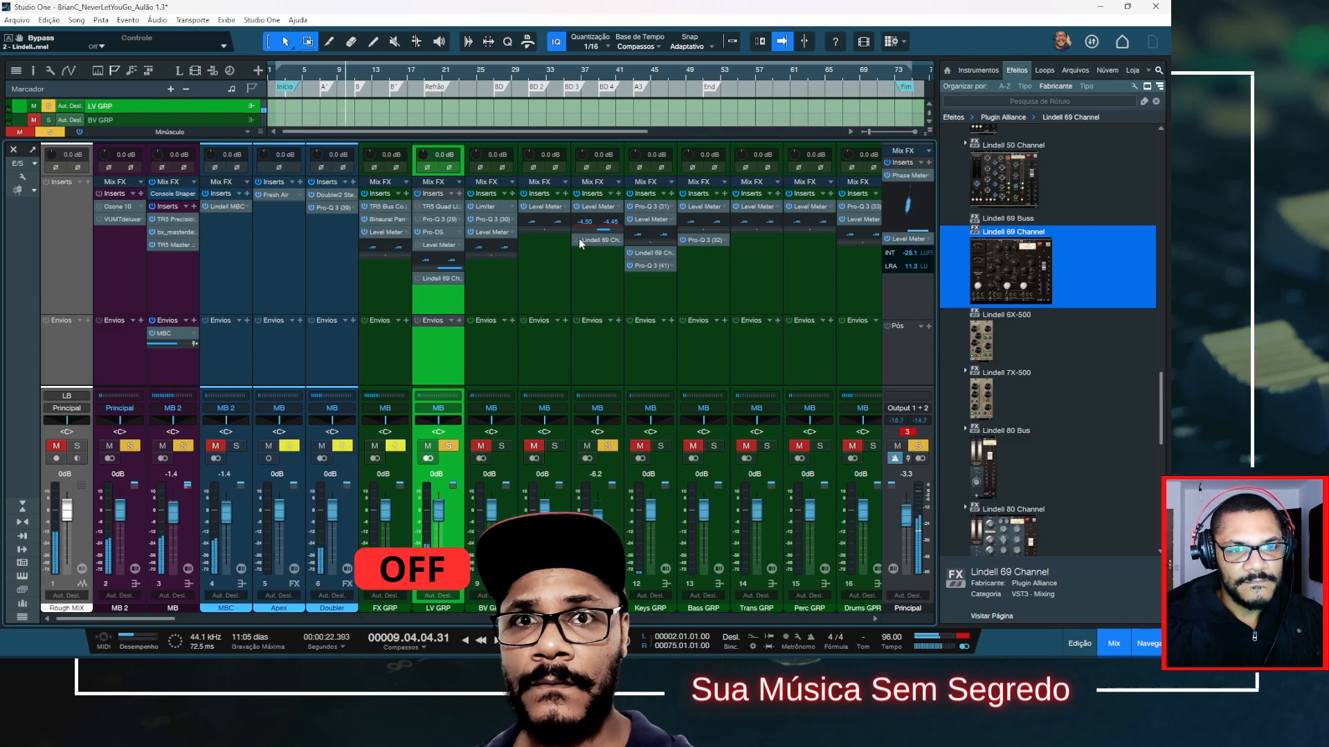
pyautogui.click(419, 278)
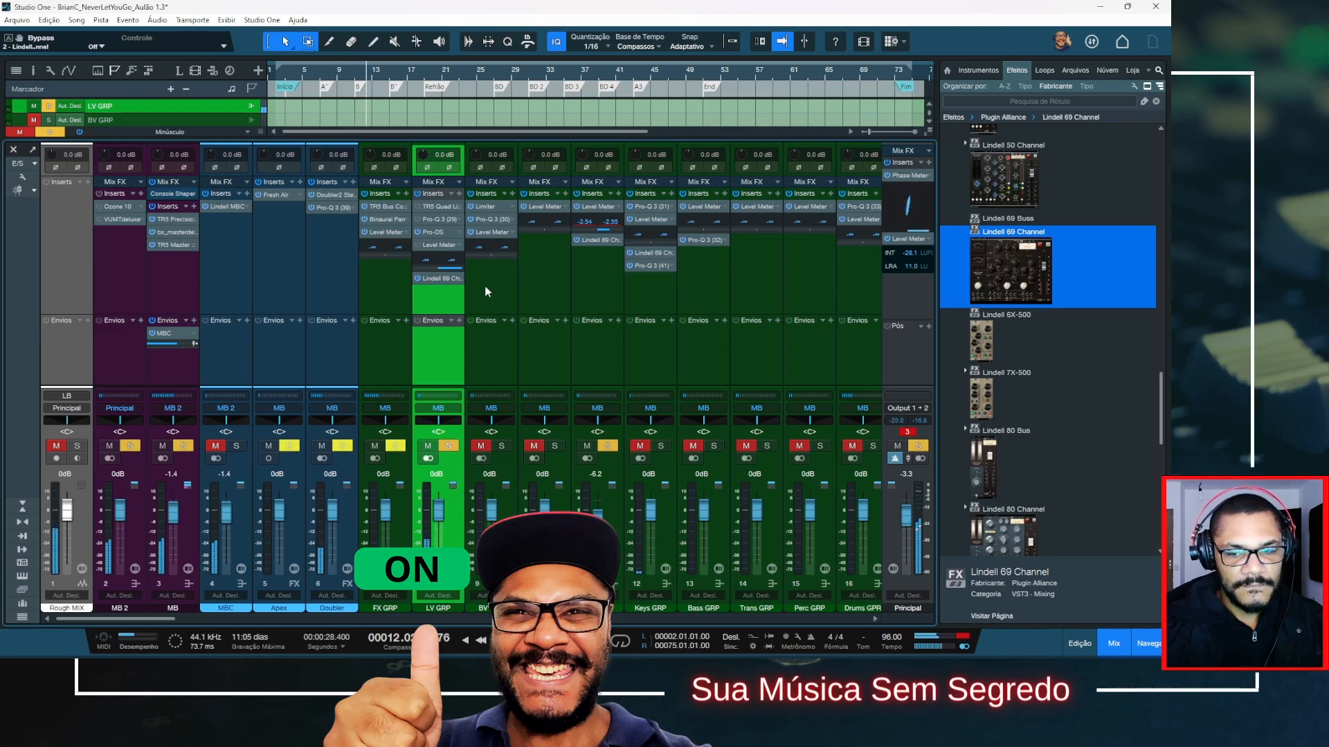
pyautogui.press('space')
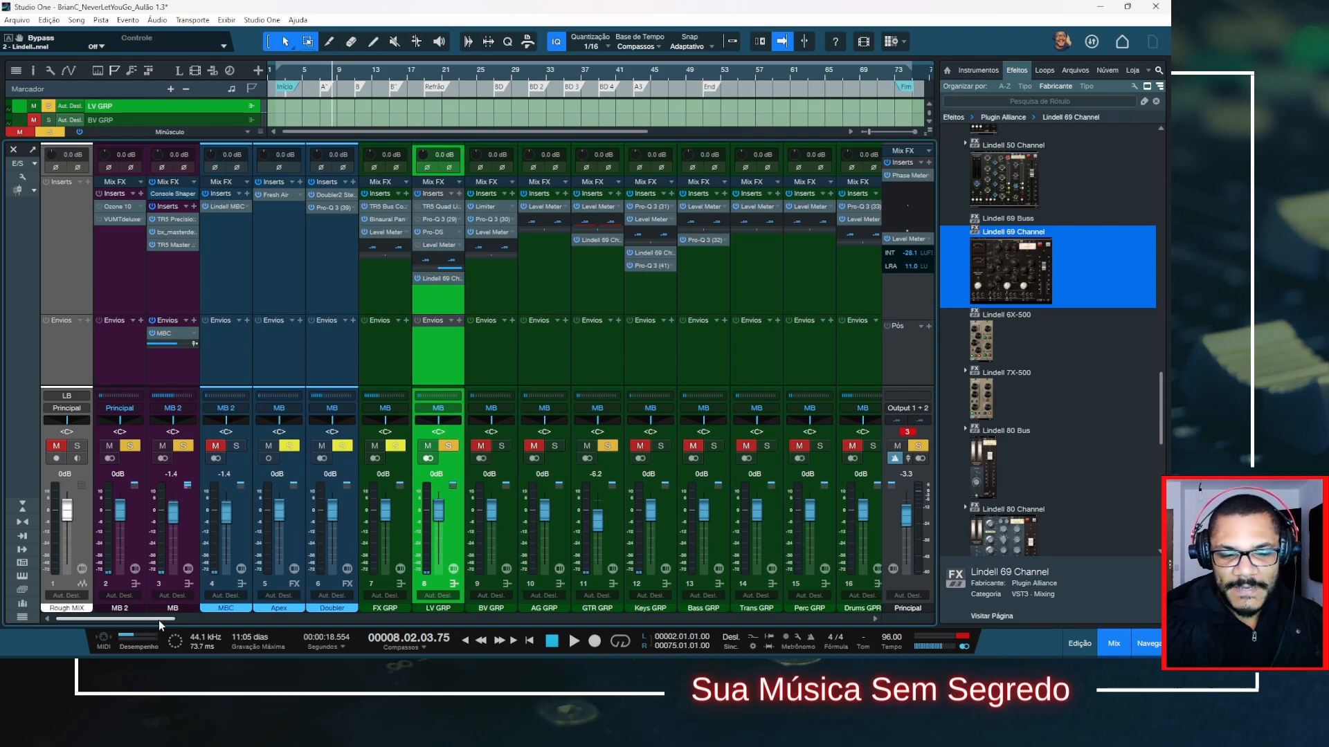
# Open the Lindell 69 Channel on Keys GRP and compare the playing mix with it deactivated and active
pyautogui.moveTo(159, 620); pyautogui.dragTo(214, 599)
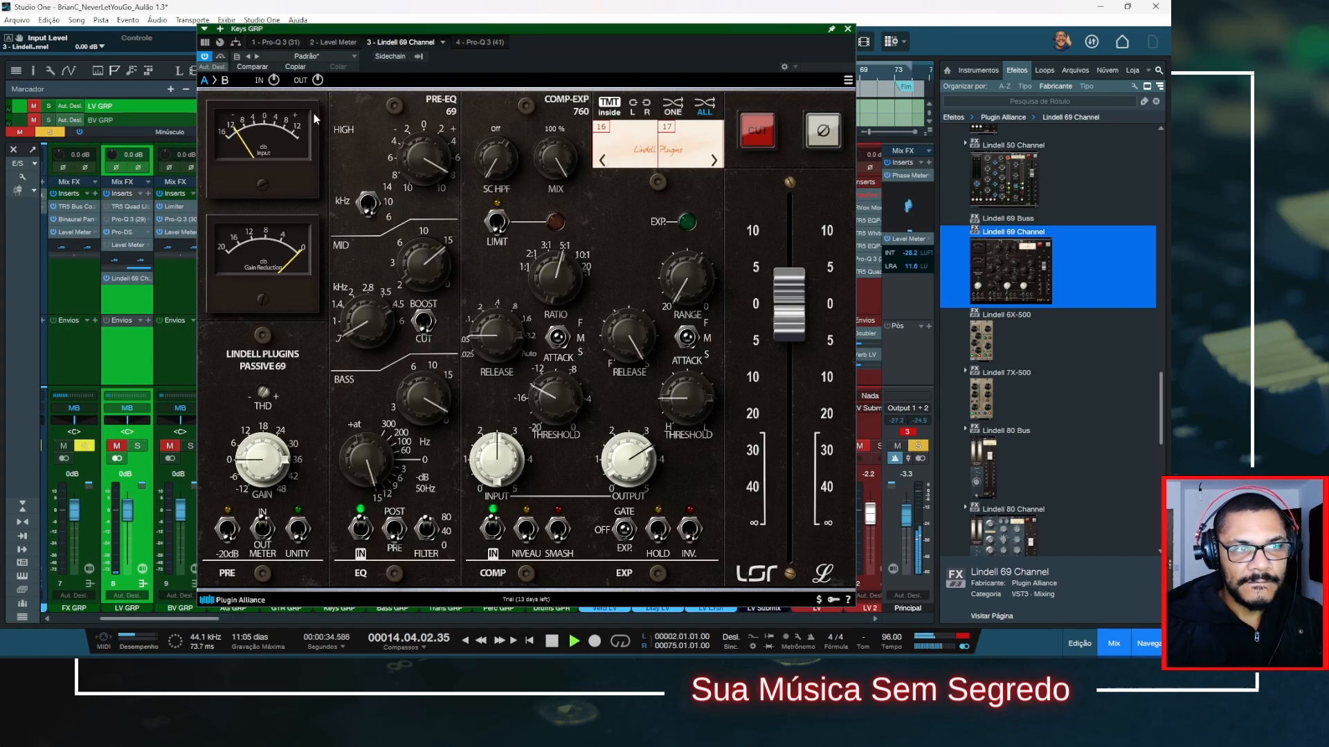
pyautogui.click(205, 56)
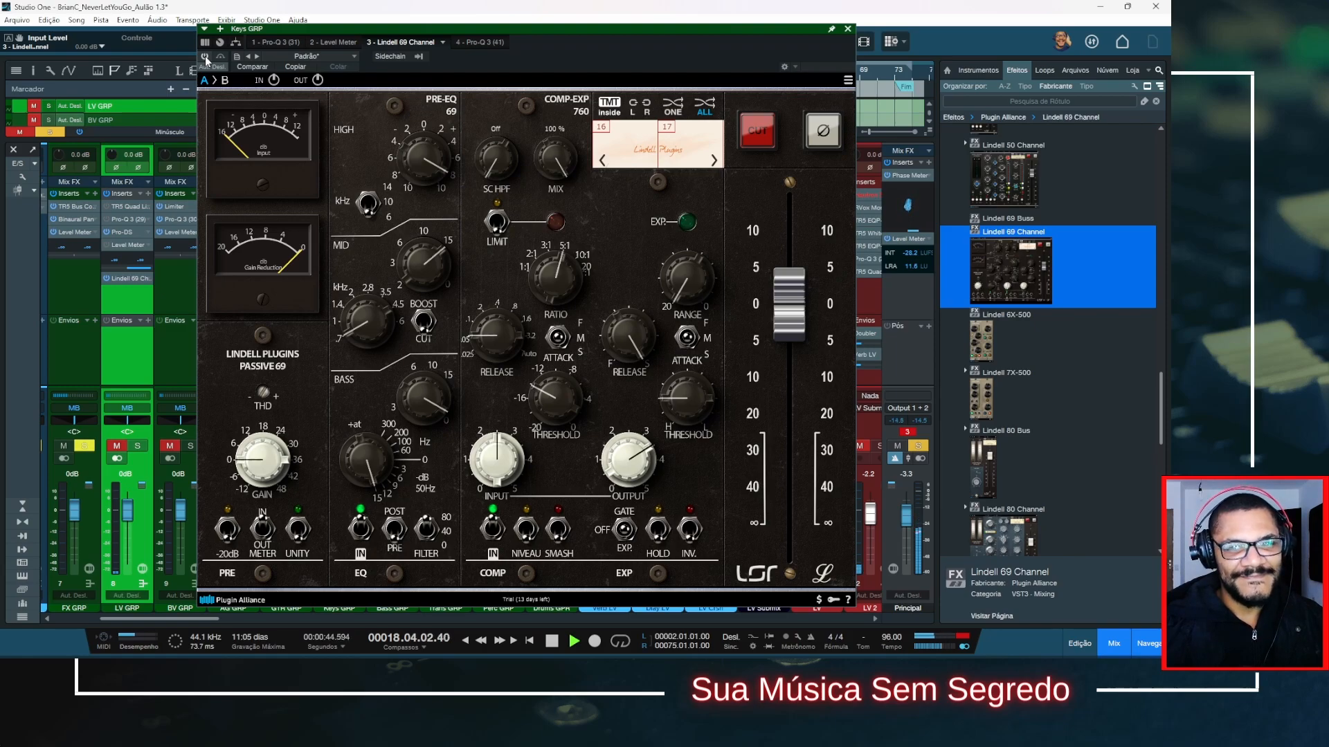
pyautogui.click(205, 56)
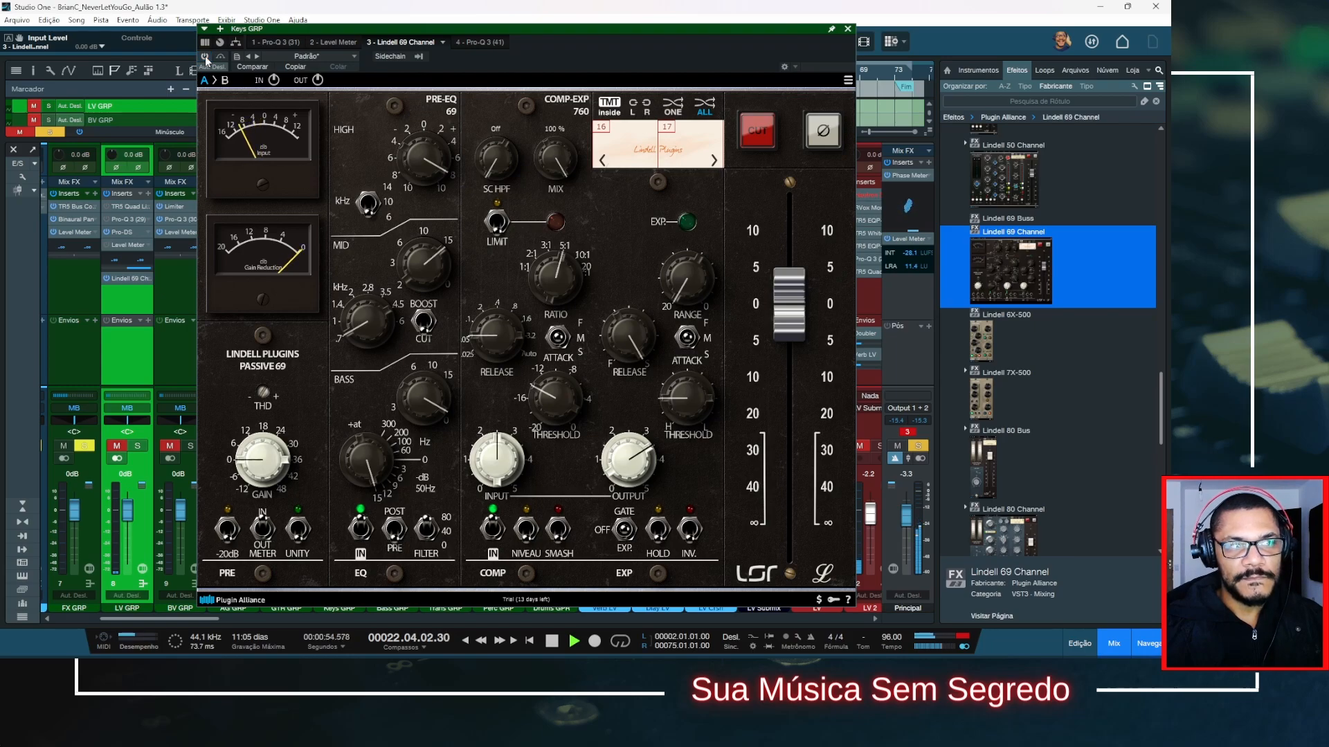
pyautogui.press('space')
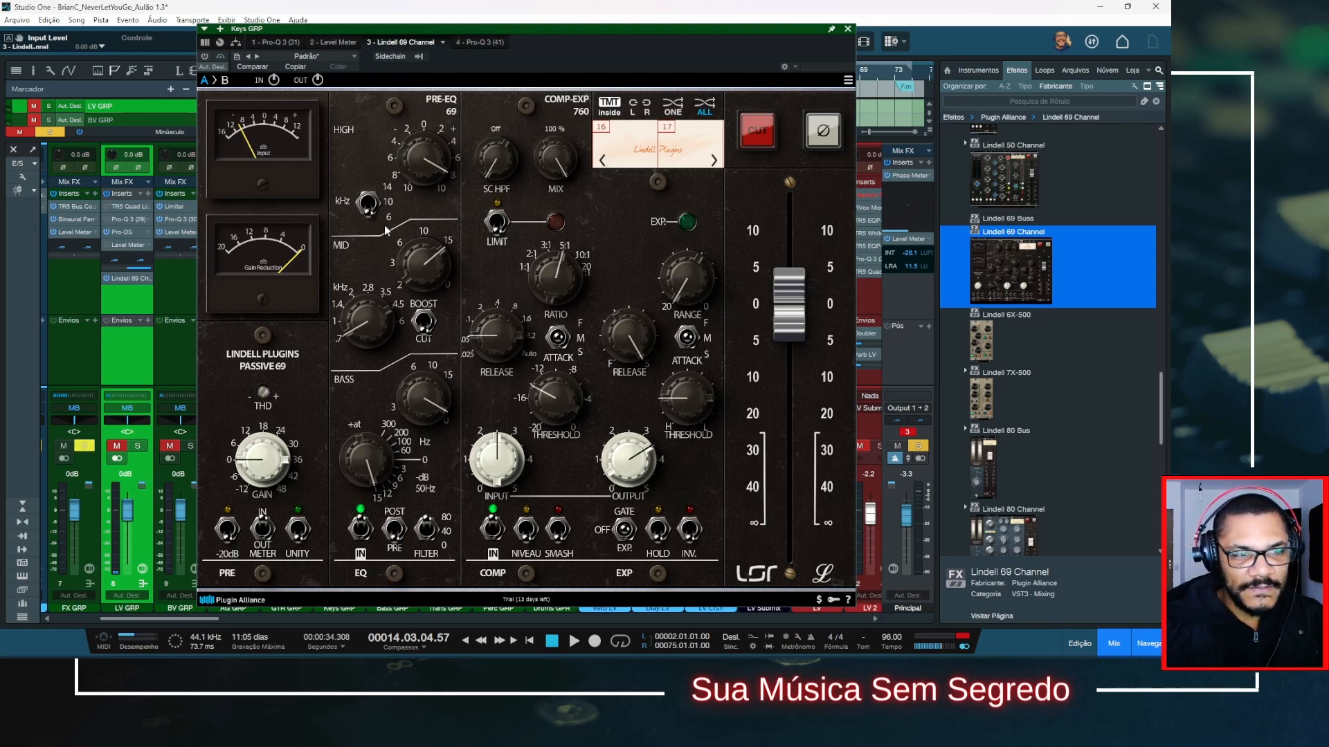
# Play the mix from bar 14 with the Keys GRP Lindell 69 Channel active, and reposition its plug-in window
pyautogui.press('space')
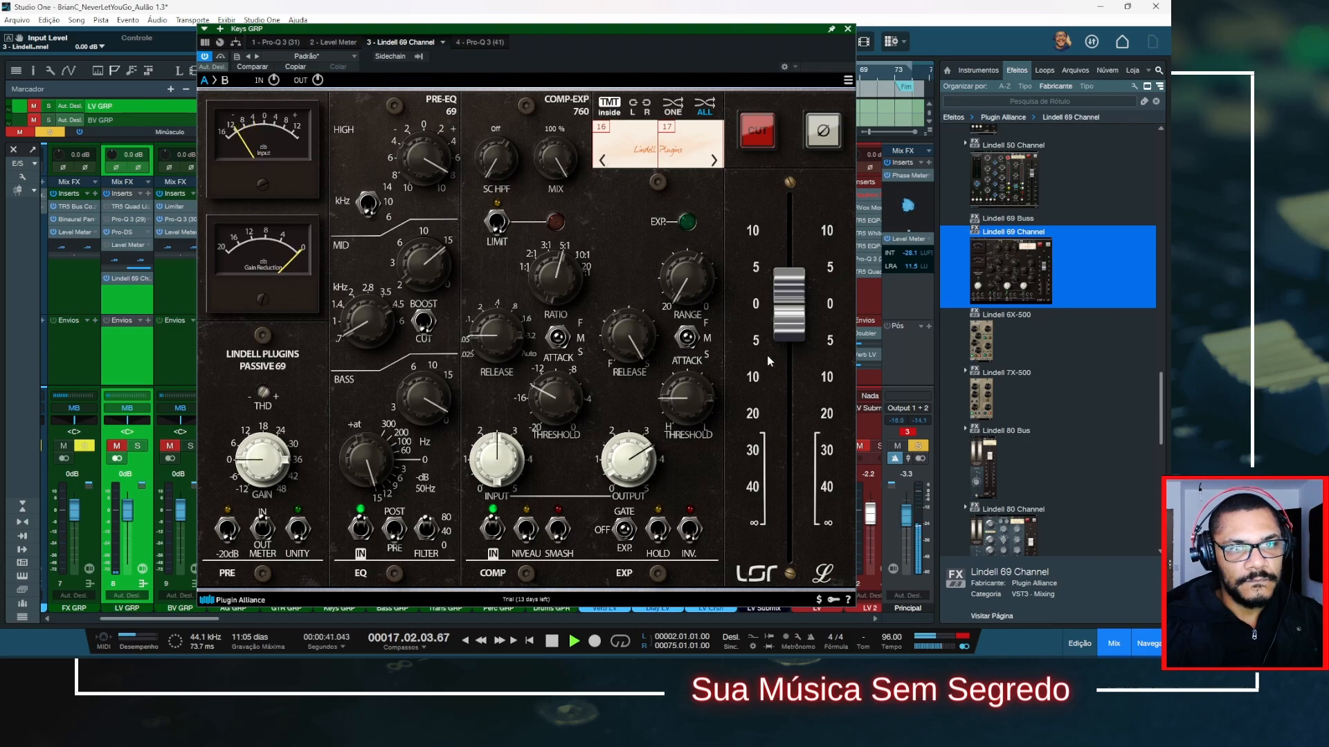
pyautogui.press('space')
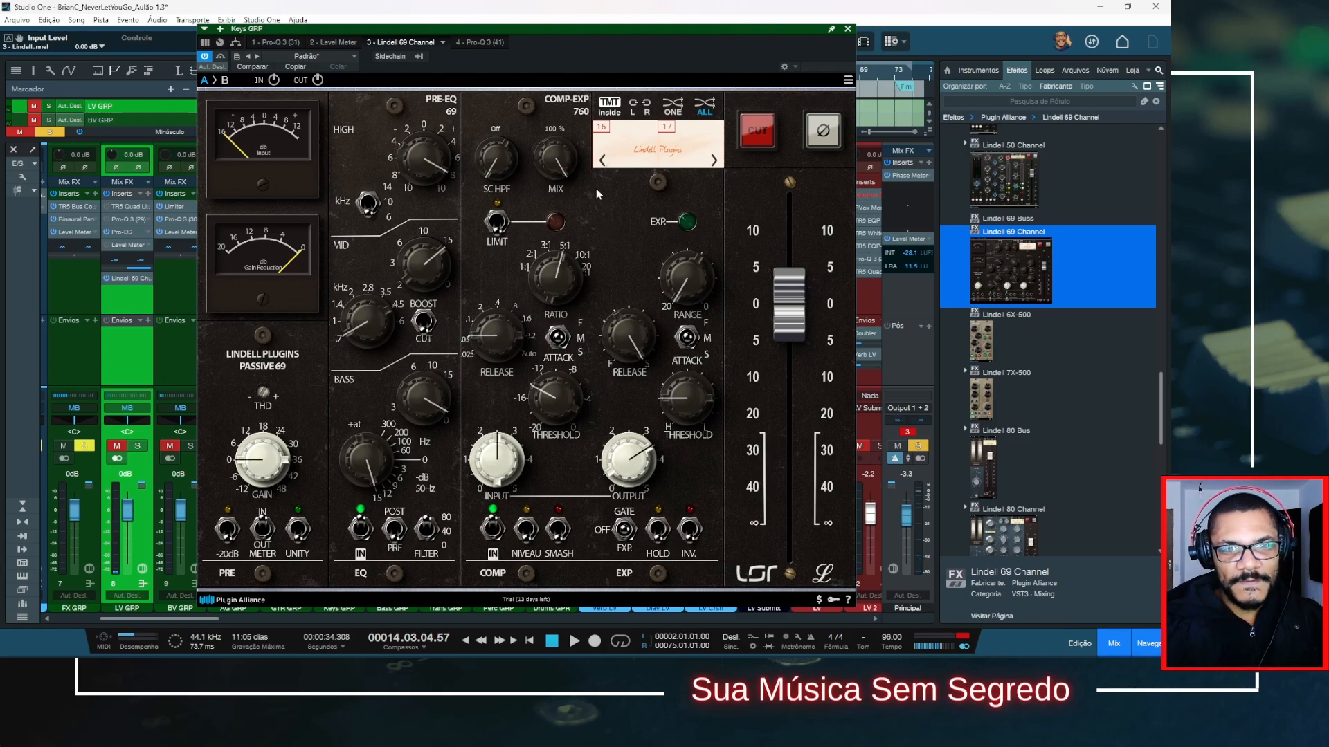
pyautogui.moveTo(589, 38); pyautogui.dragTo(558, 29)
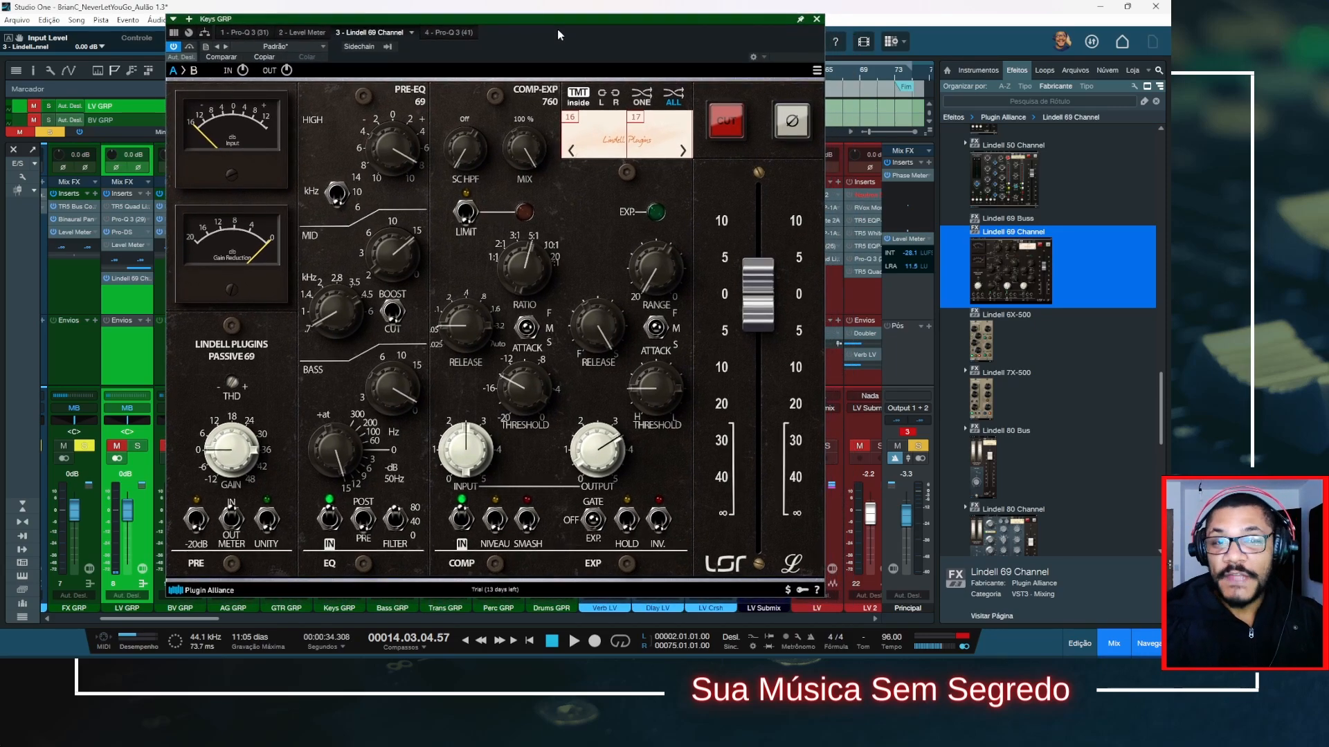
pyautogui.moveTo(599, 38); pyautogui.dragTo(606, 32)
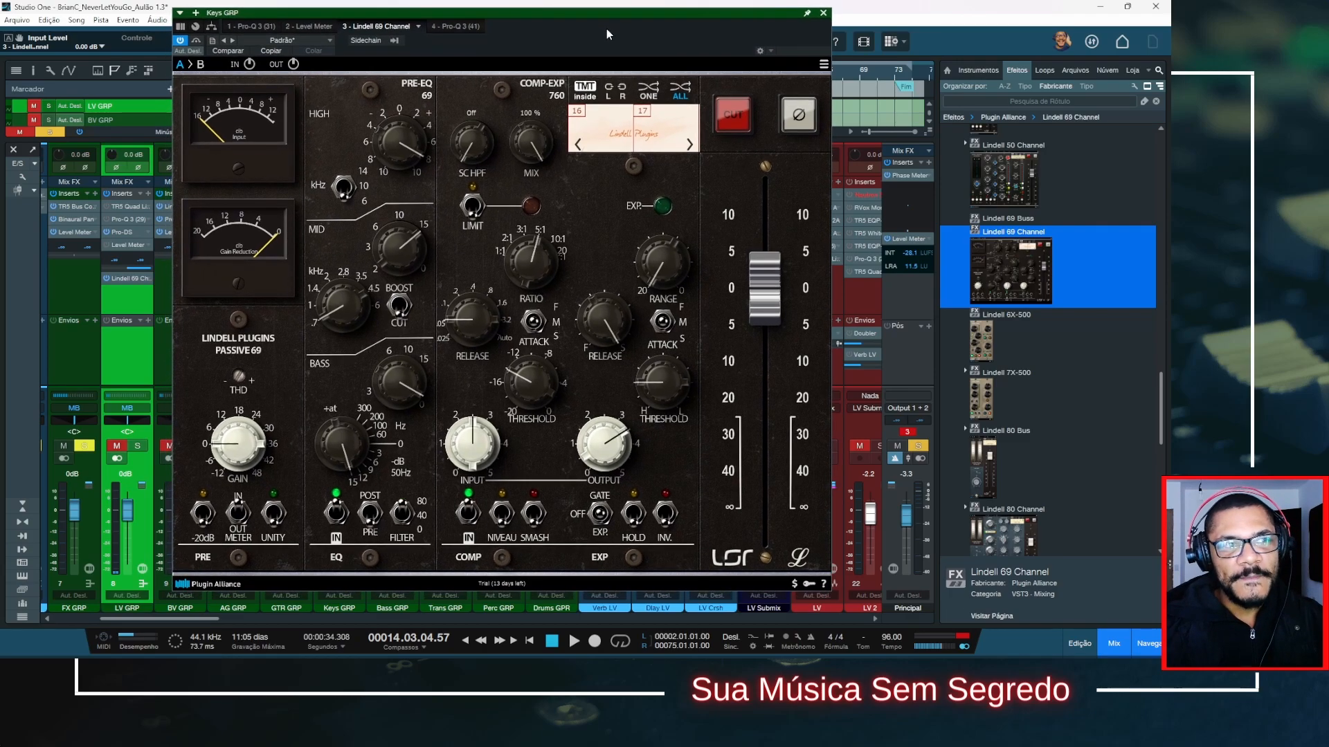
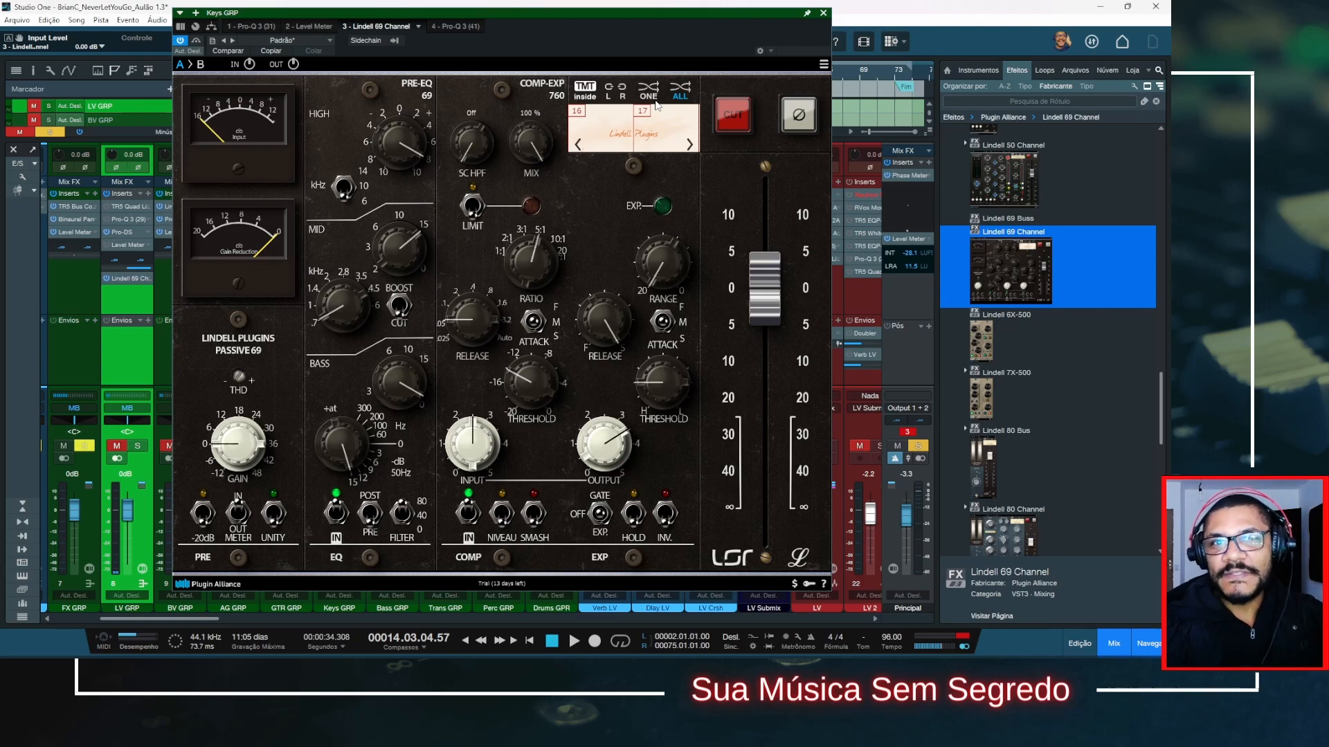
pyautogui.press('space')
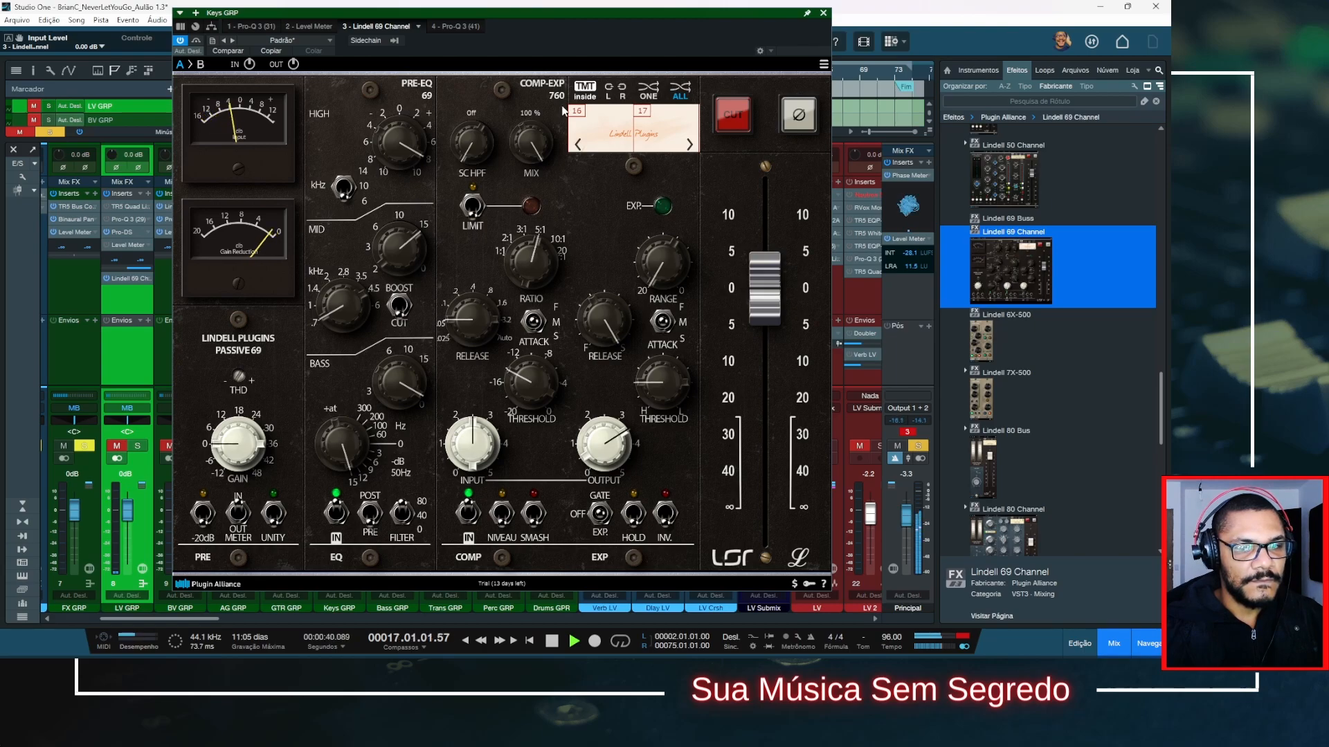
pyautogui.press('space')
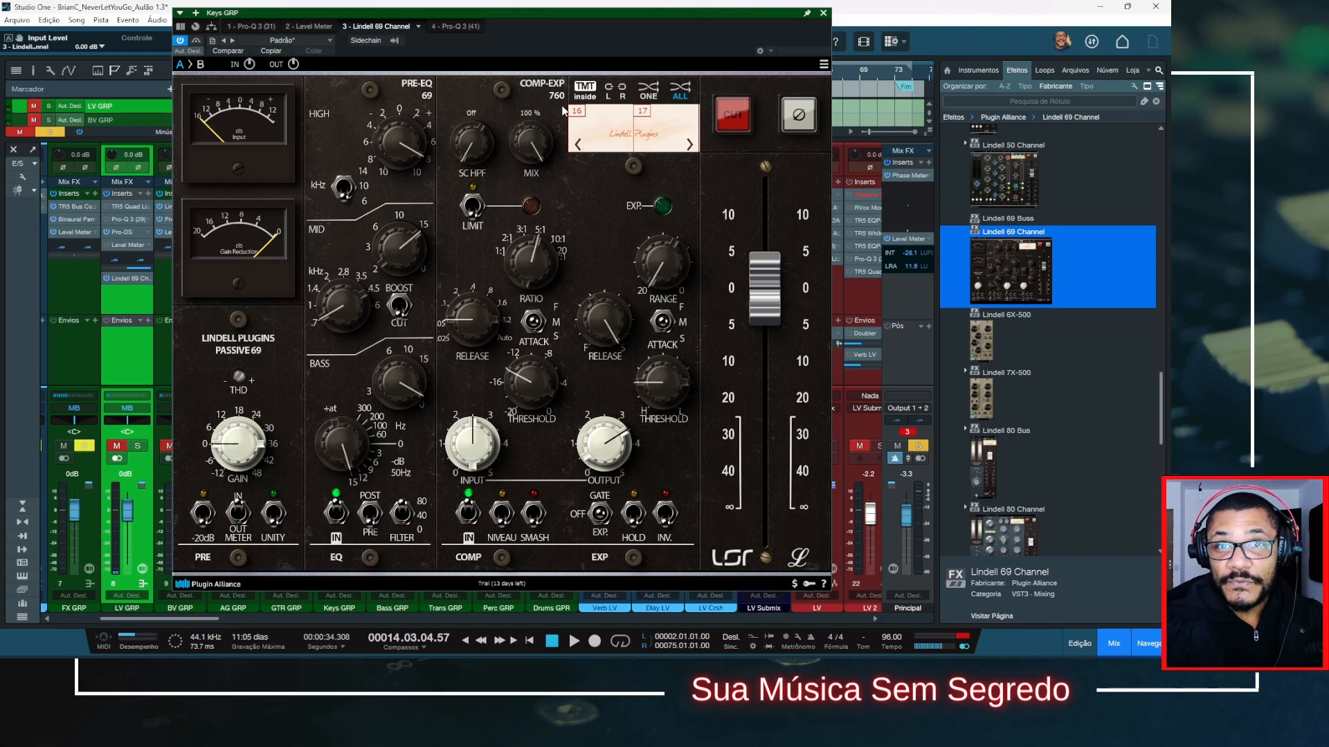
# Play the soloed Keys GRP from bar 14 in several passes with its Lindell 69 Channel active, and close the plug-in window
pyautogui.press('space')
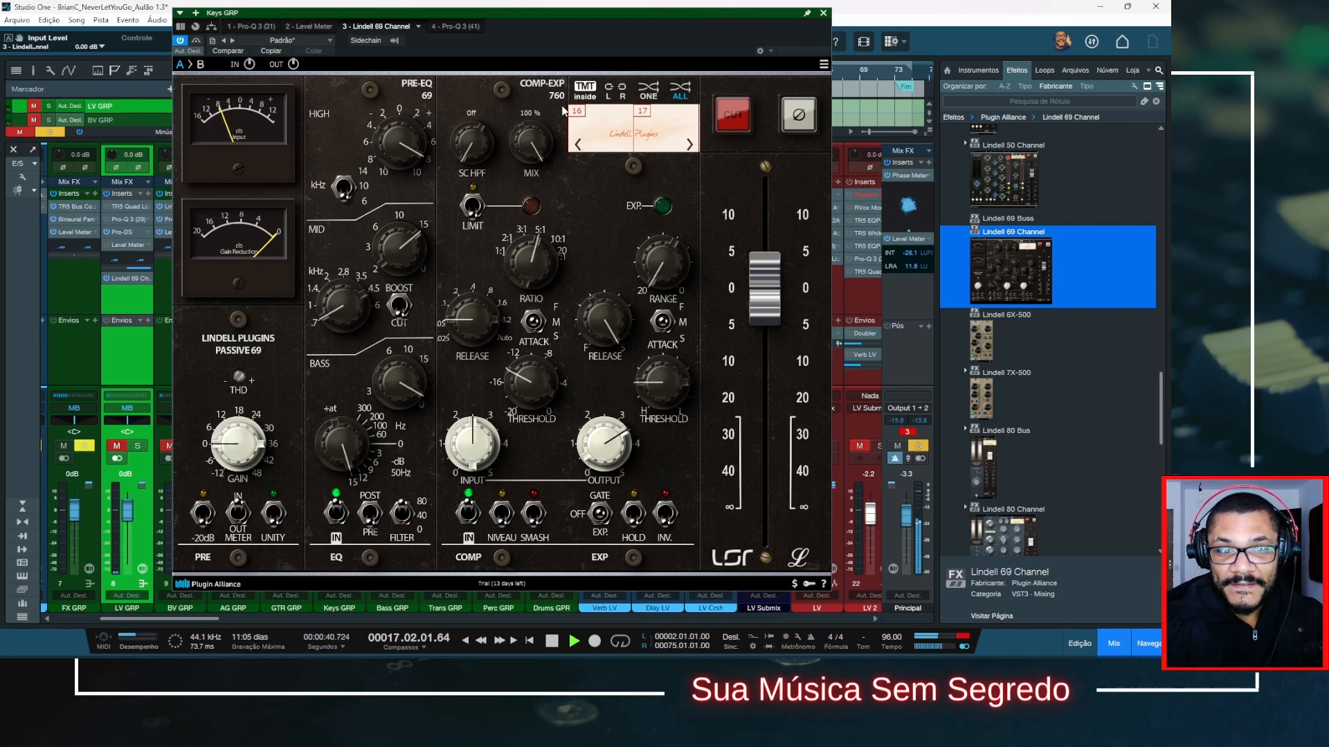
pyautogui.press('space')
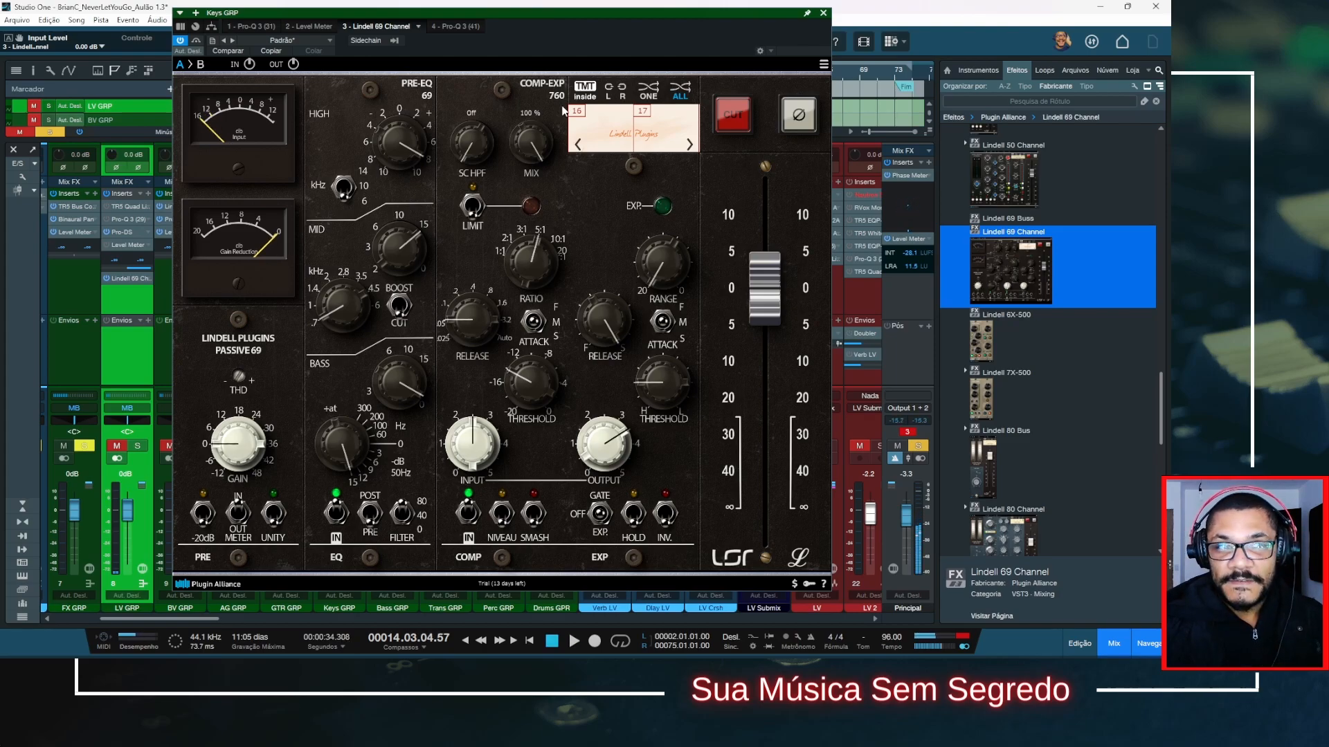
pyautogui.press('space')
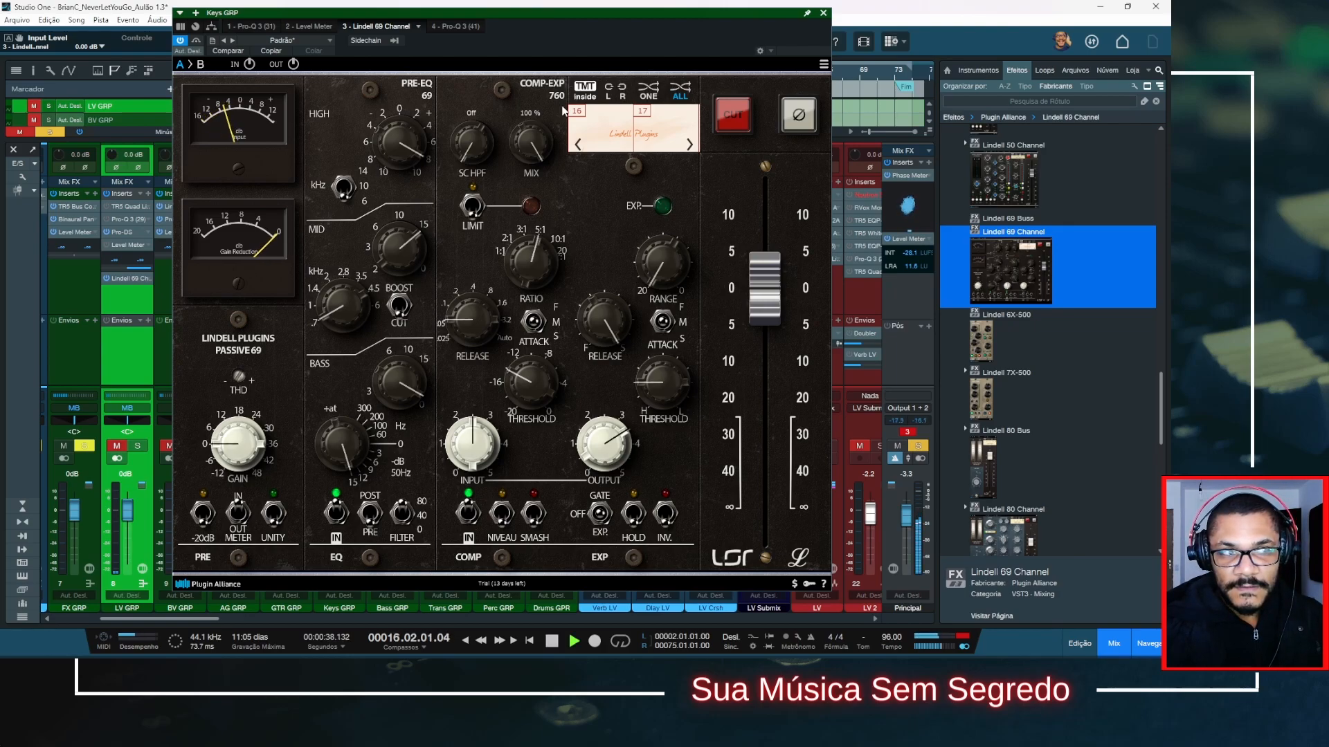
pyautogui.press('space')
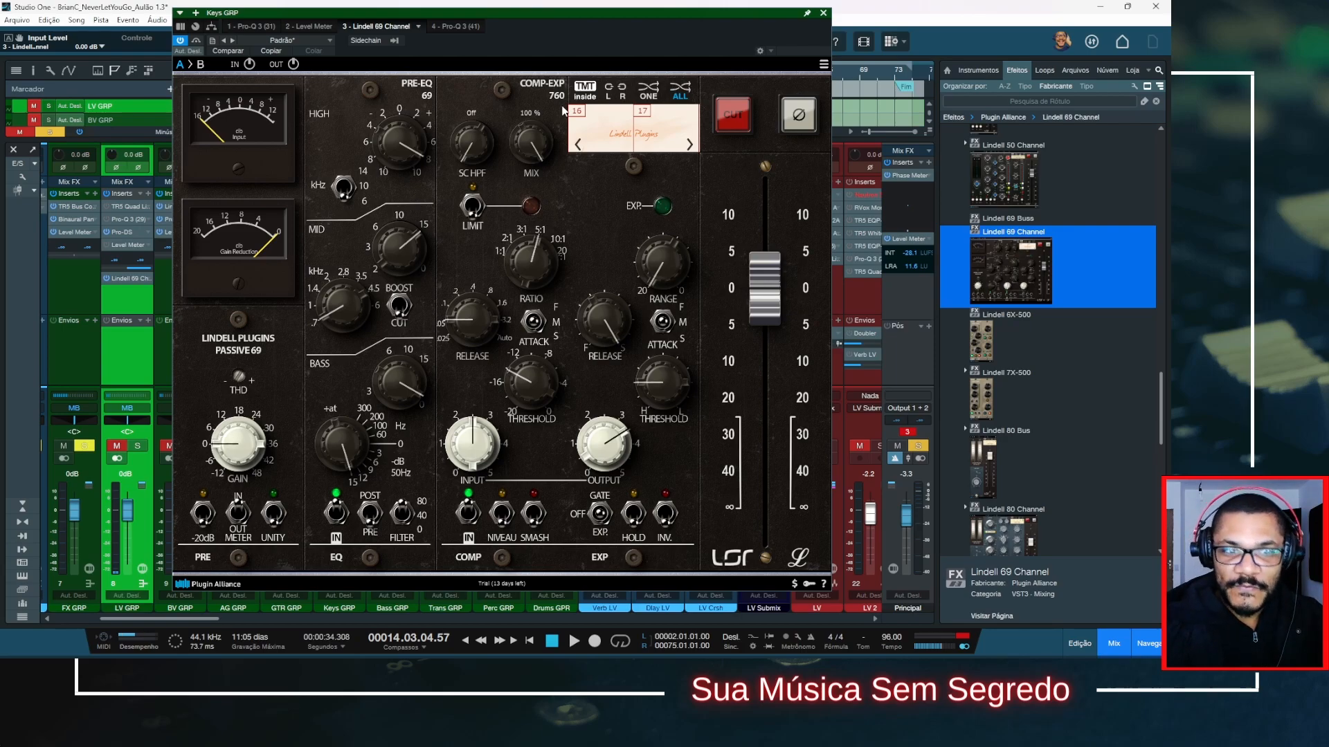
pyautogui.press('space')
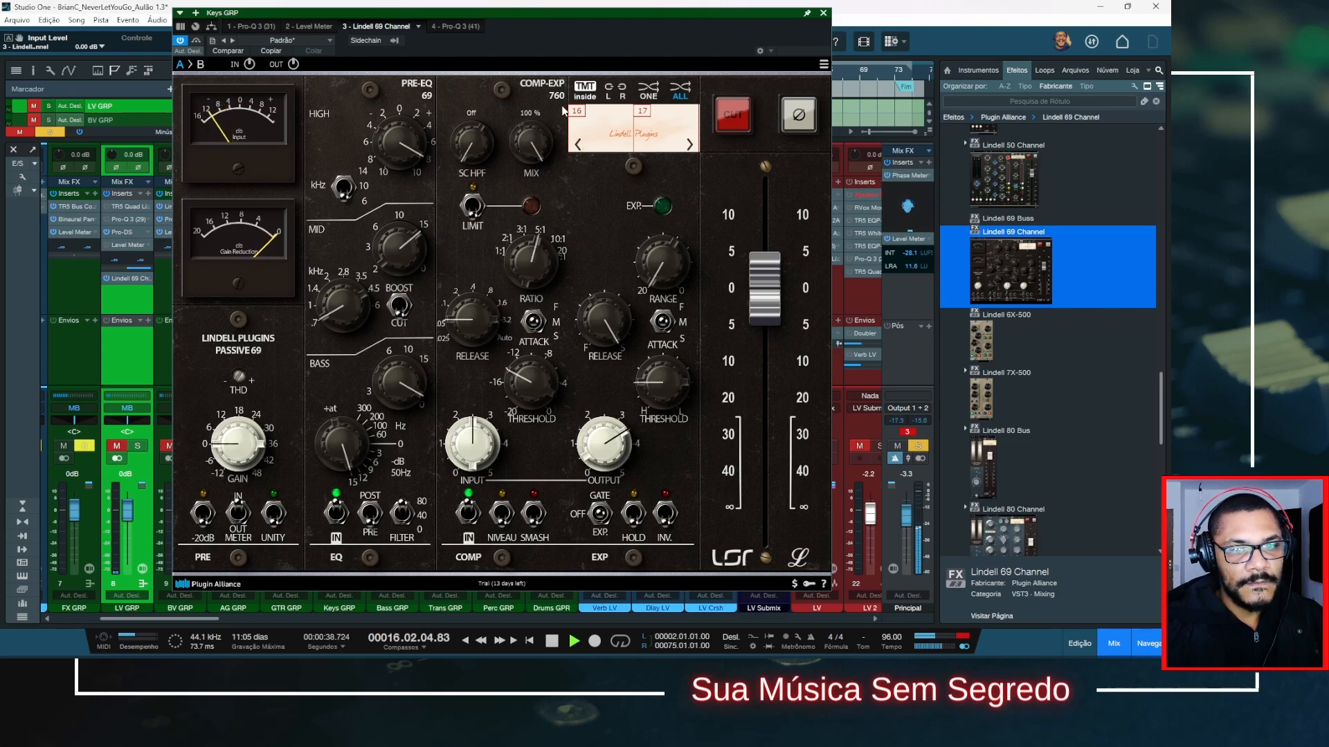
pyautogui.press('space')
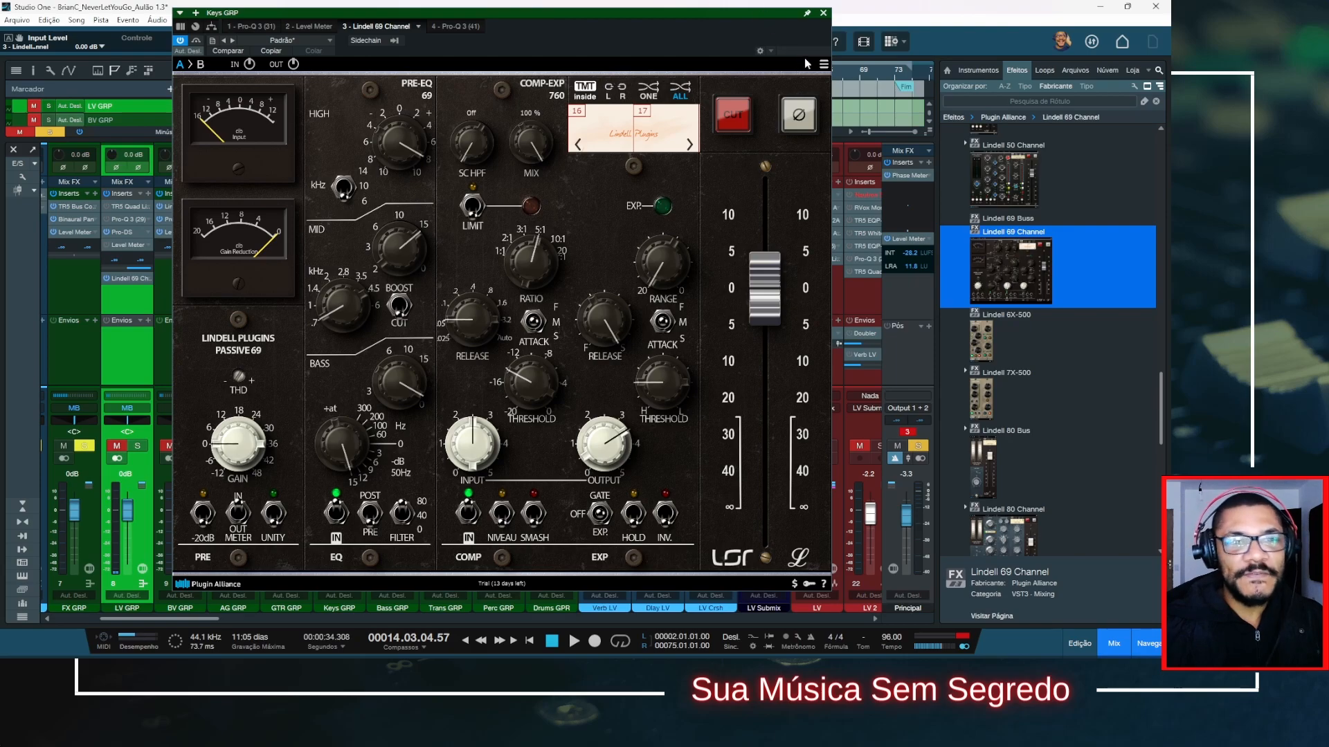
pyautogui.click(823, 14)
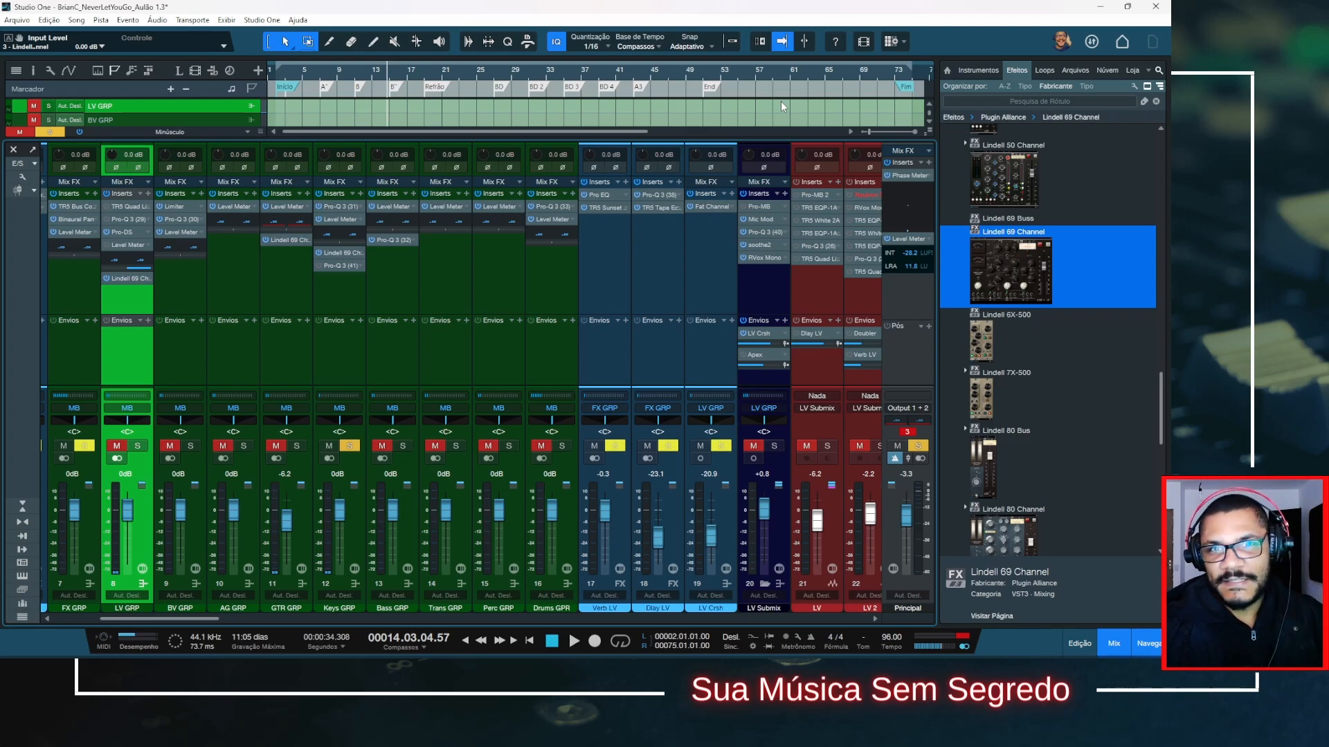
# Solo GTR GRP alongside Keys GRP and play the two groups together from bar 14
pyautogui.moveTo(214, 621); pyautogui.dragTo(193, 621)
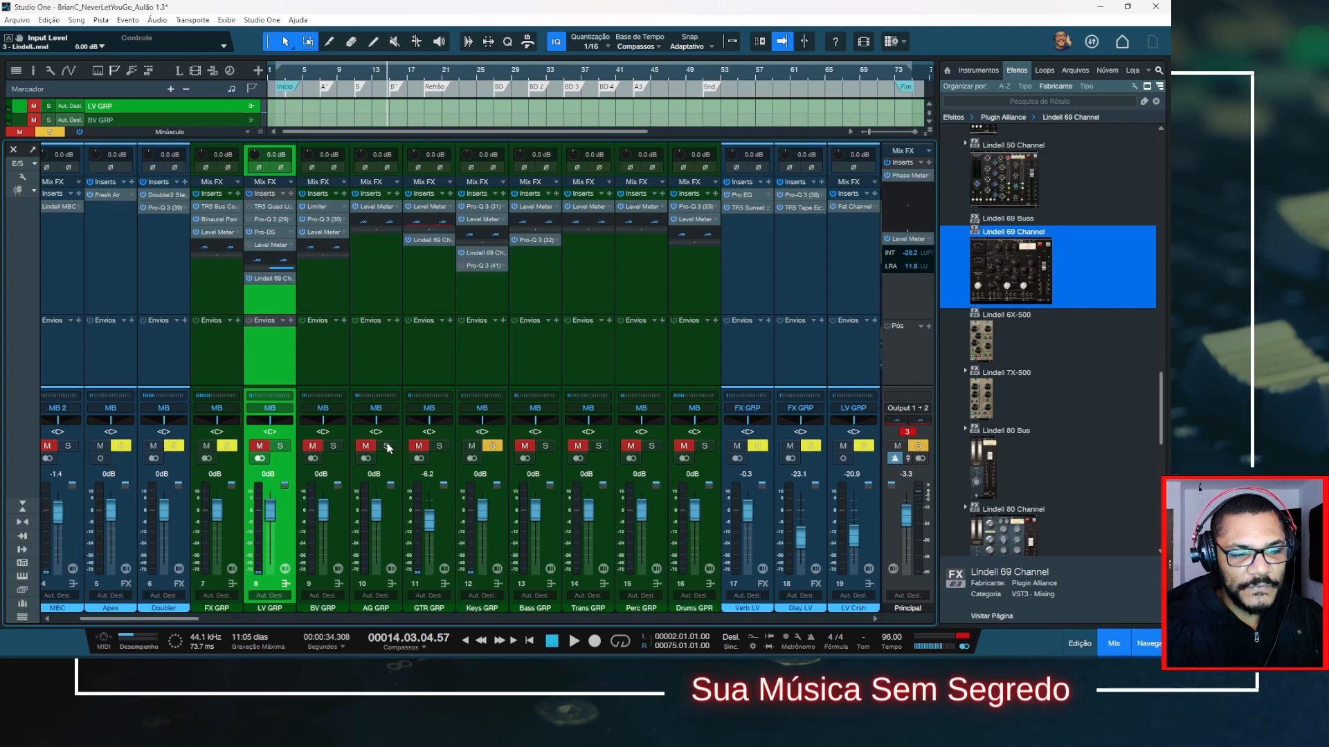
pyautogui.press('space')
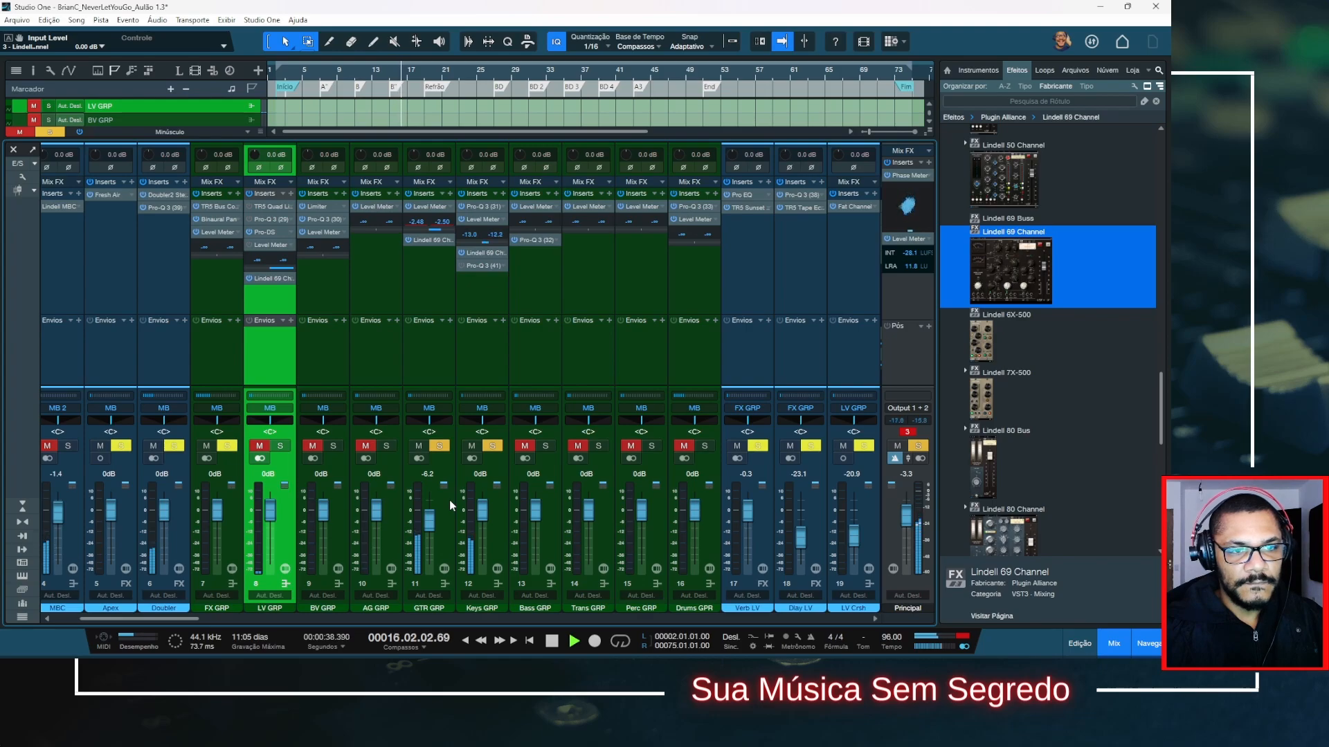
pyautogui.press('space')
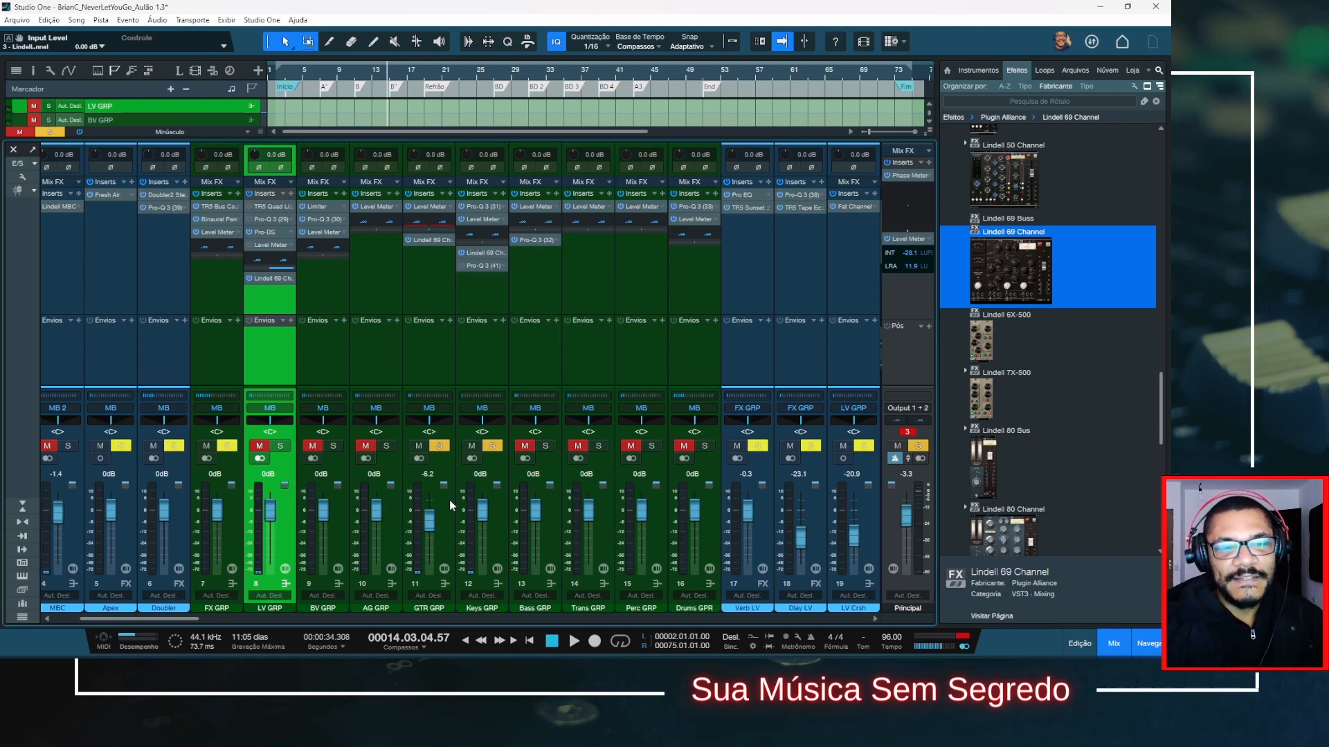
pyautogui.press('space')
pyautogui.press('space')
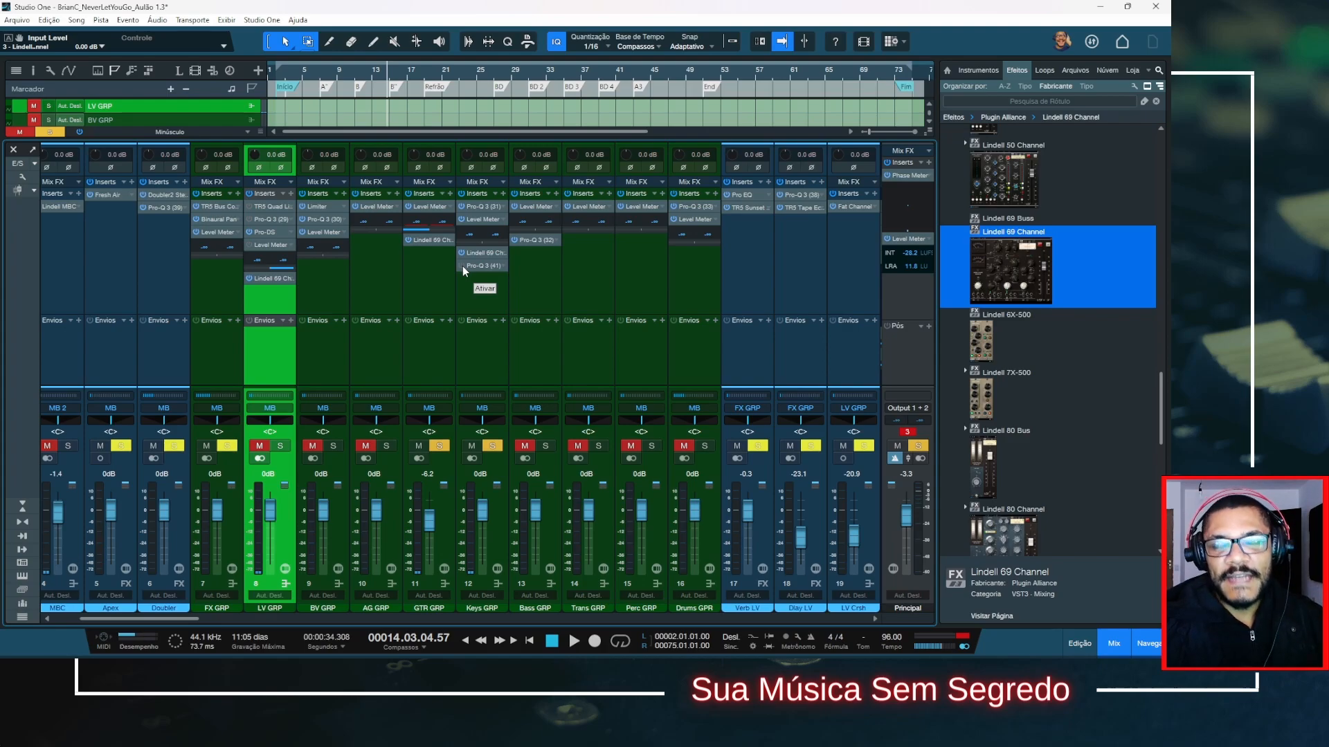
# Compare the playing guitar and keys groups with Pro-Q 3 (41) on Keys GRP activated and deactivated, and reopen the Keys GRP Lindell 69 Channel
pyautogui.press('space')
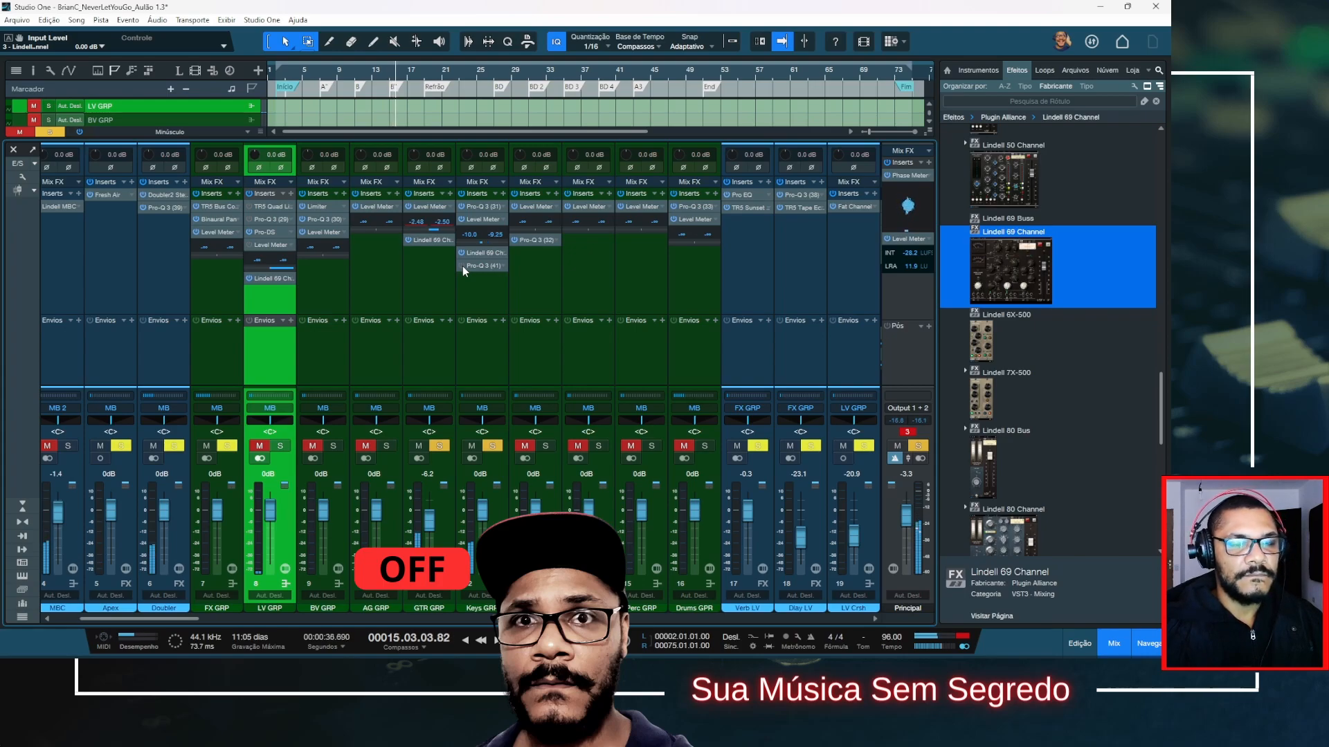
pyautogui.click(462, 266)
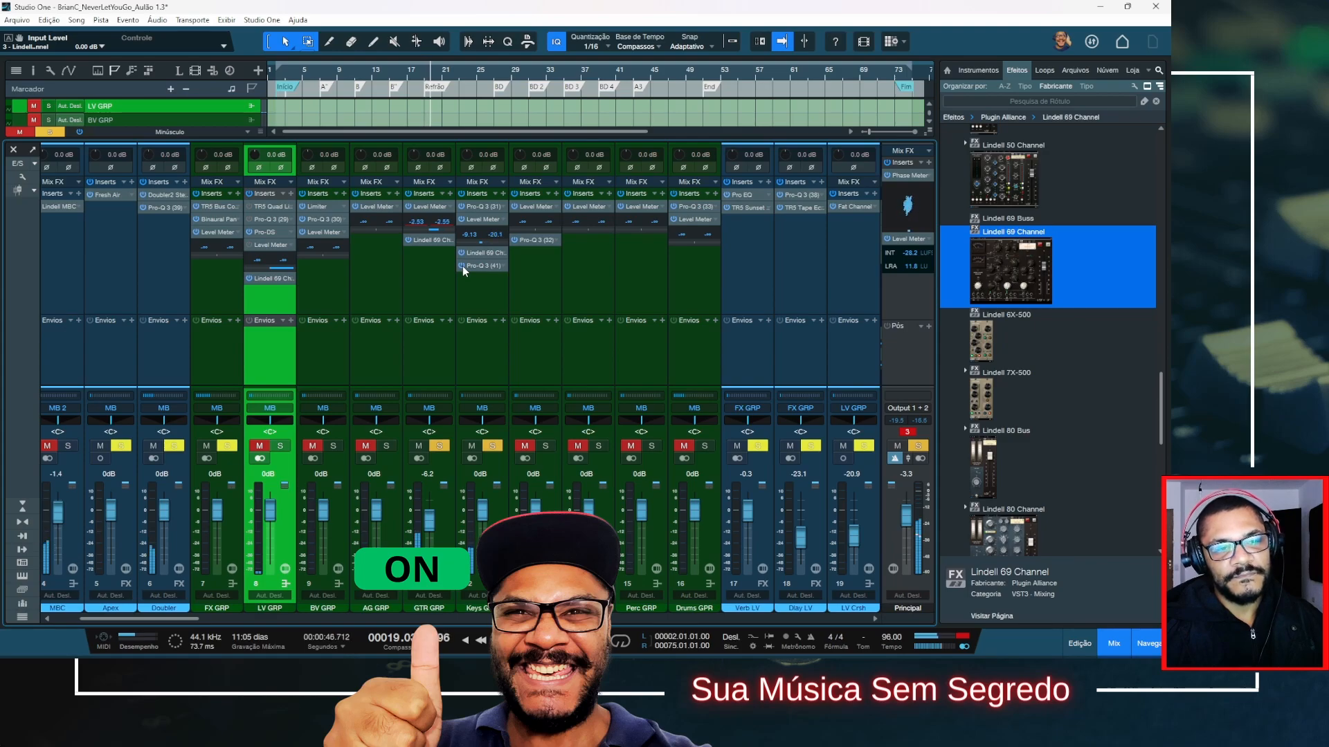
pyautogui.click(463, 266)
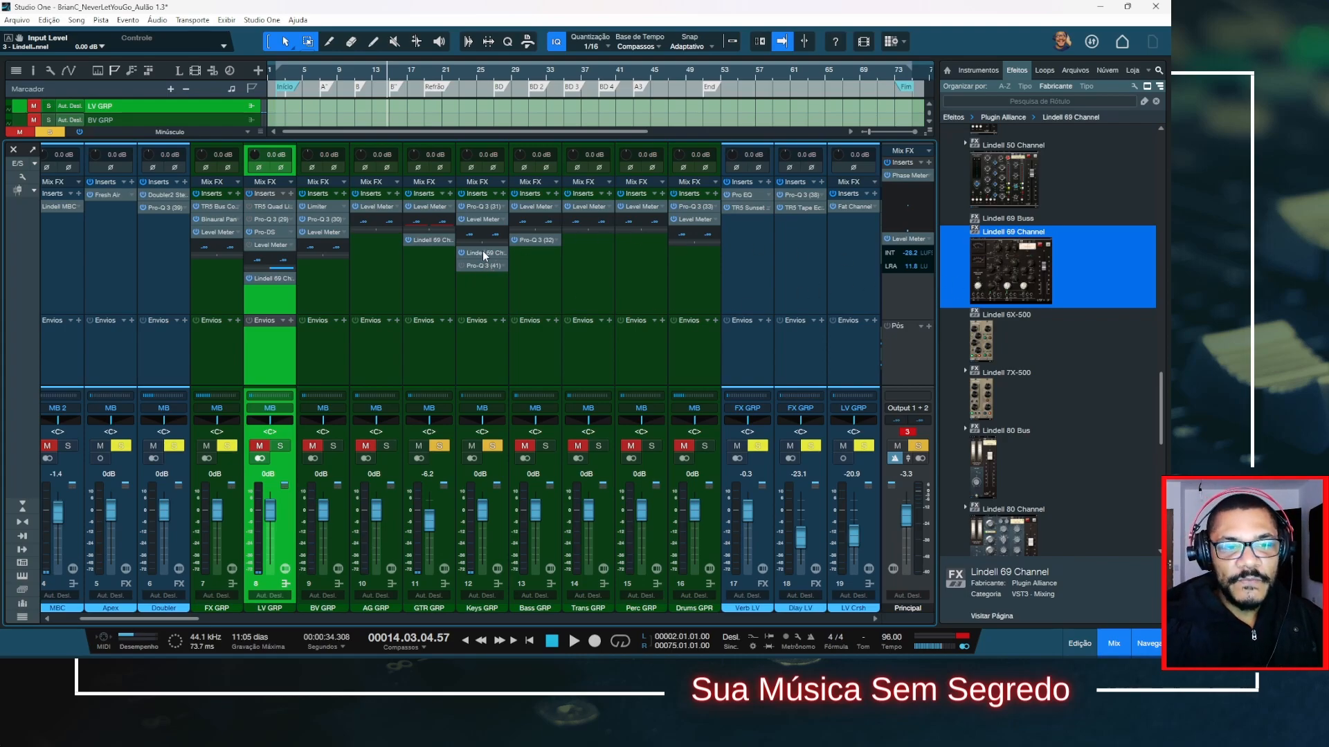
pyautogui.click(483, 254)
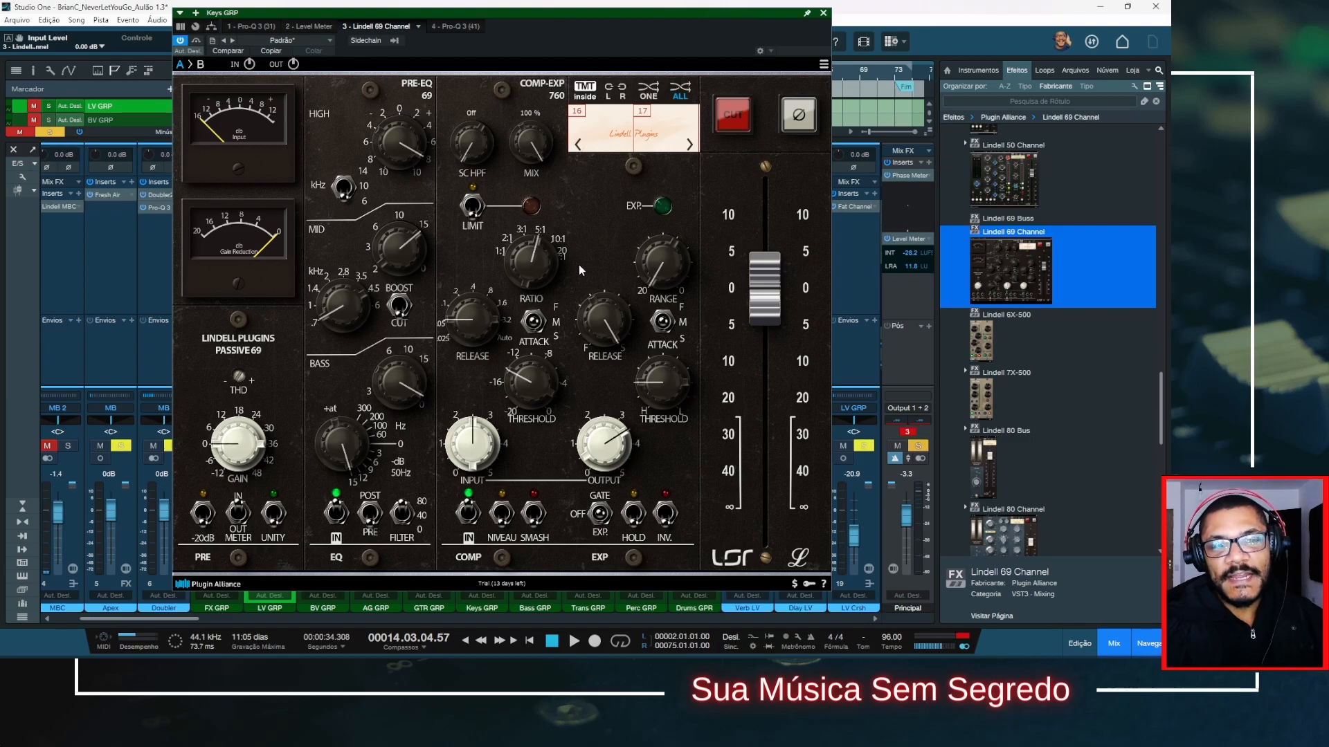